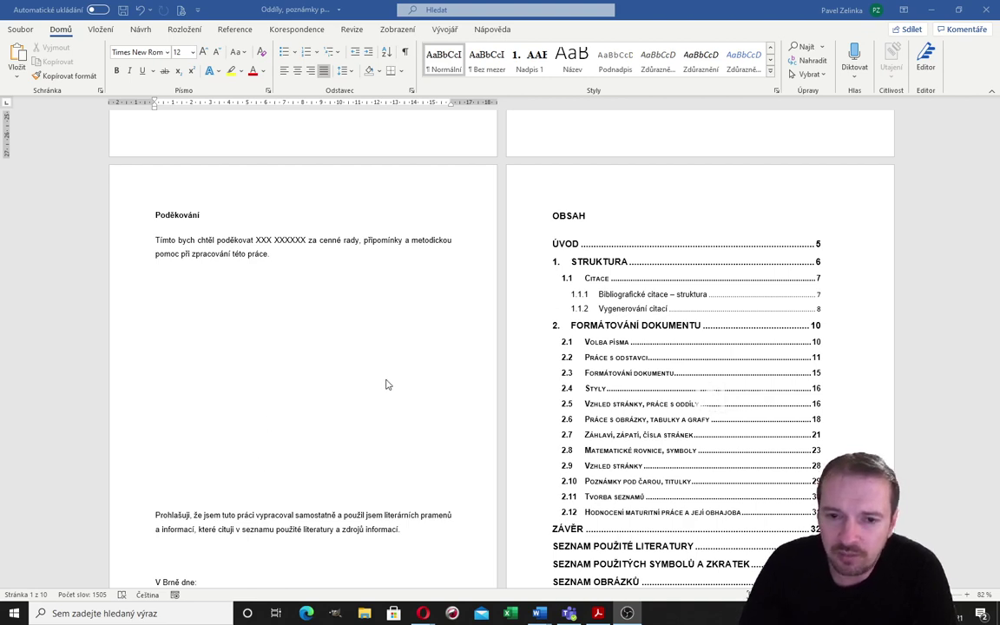
Scroll past the chapter pages to the POUŽITÉ PŘÍLOHY page showing the two Jules Verne book covers
{"action": "scroll", "coordinate": [380, 374], "scroll_direction": "up", "scroll_amount": 1}
{"action": "scroll", "coordinate": [379, 373], "scroll_direction": "up", "scroll_amount": 2}
{"action": "scroll", "coordinate": [379, 372], "scroll_direction": "up", "scroll_amount": 4}
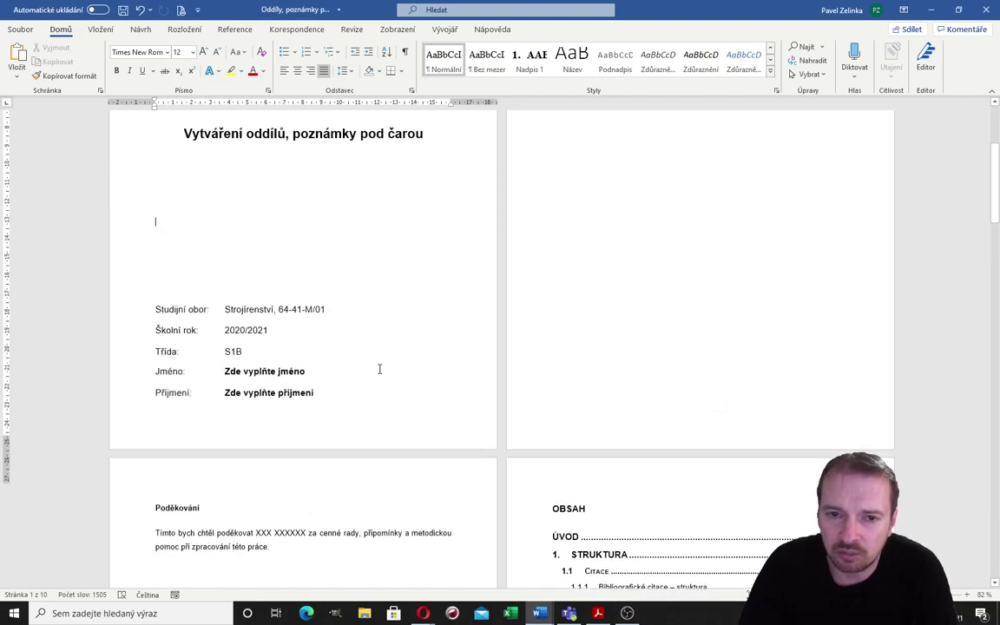
{"action": "scroll", "coordinate": [379, 369], "scroll_direction": "up", "scroll_amount": 1}
{"action": "scroll", "coordinate": [380, 369], "scroll_direction": "up", "scroll_amount": 3}
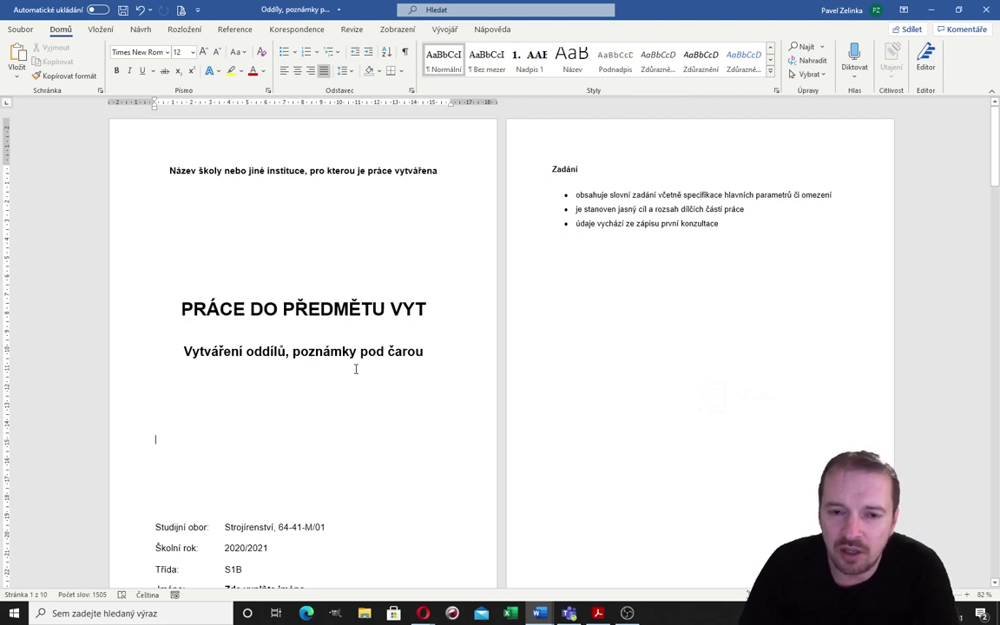
{"action": "scroll", "coordinate": [355, 369], "scroll_direction": "down", "scroll_amount": 1}
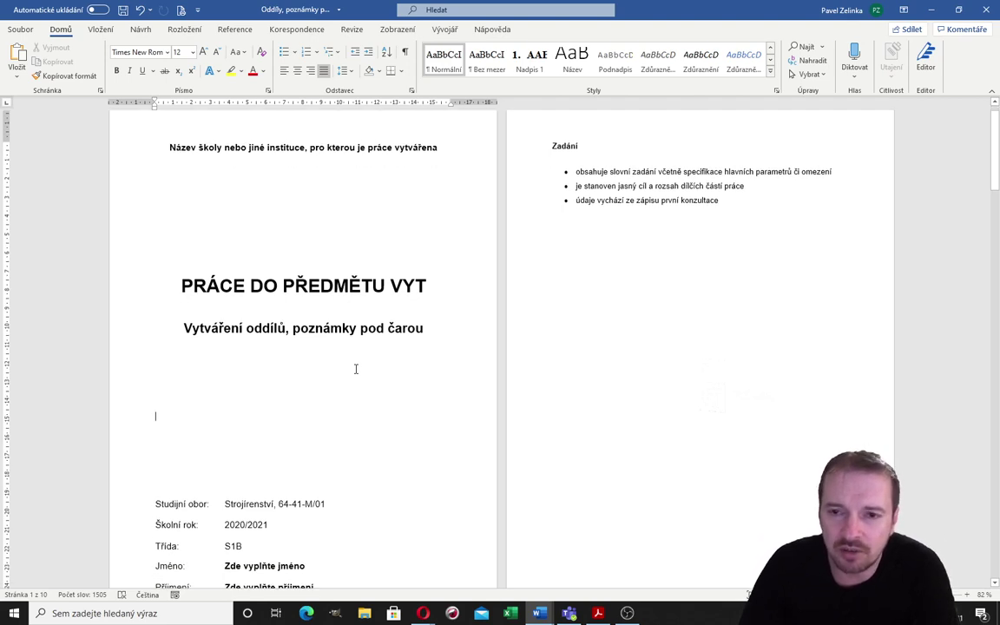
{"action": "scroll", "coordinate": [355, 369], "scroll_direction": "up", "scroll_amount": 1}
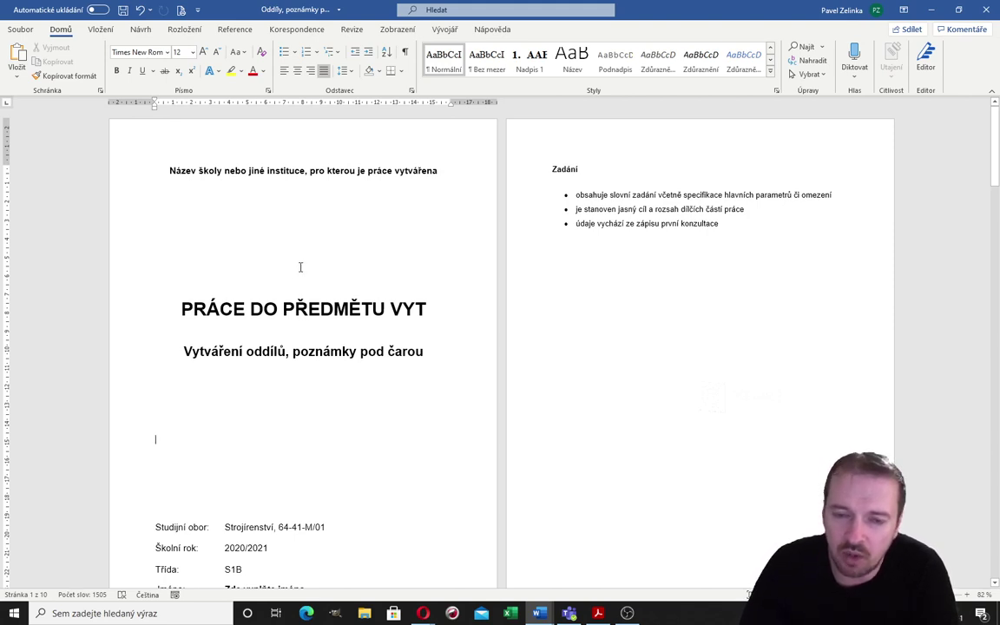
{"action": "scroll", "coordinate": [301, 265], "scroll_direction": "down", "scroll_amount": 1}
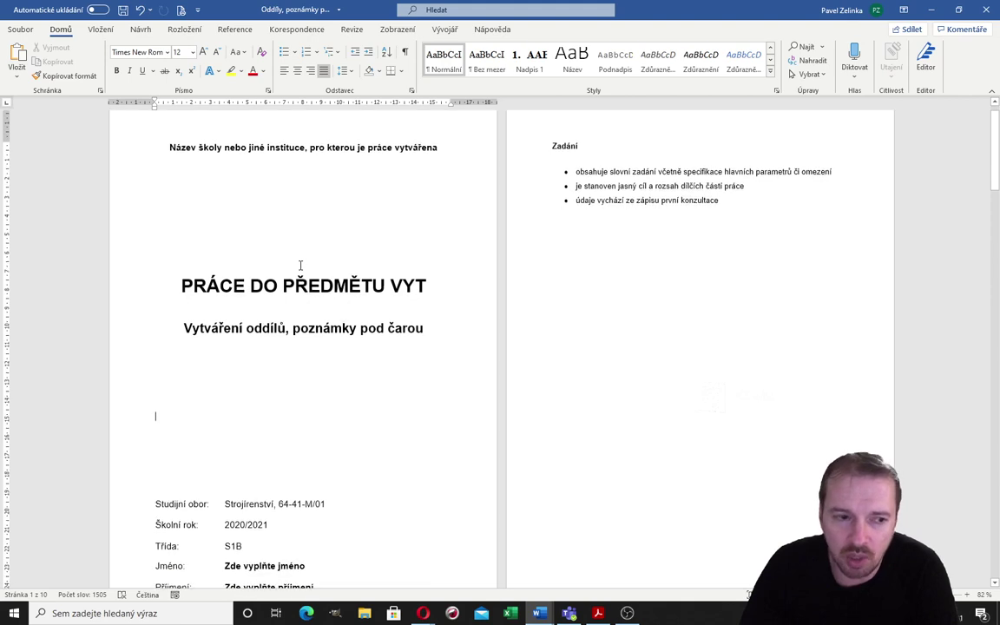
{"action": "scroll", "coordinate": [324, 265], "scroll_direction": "down", "scroll_amount": 1}
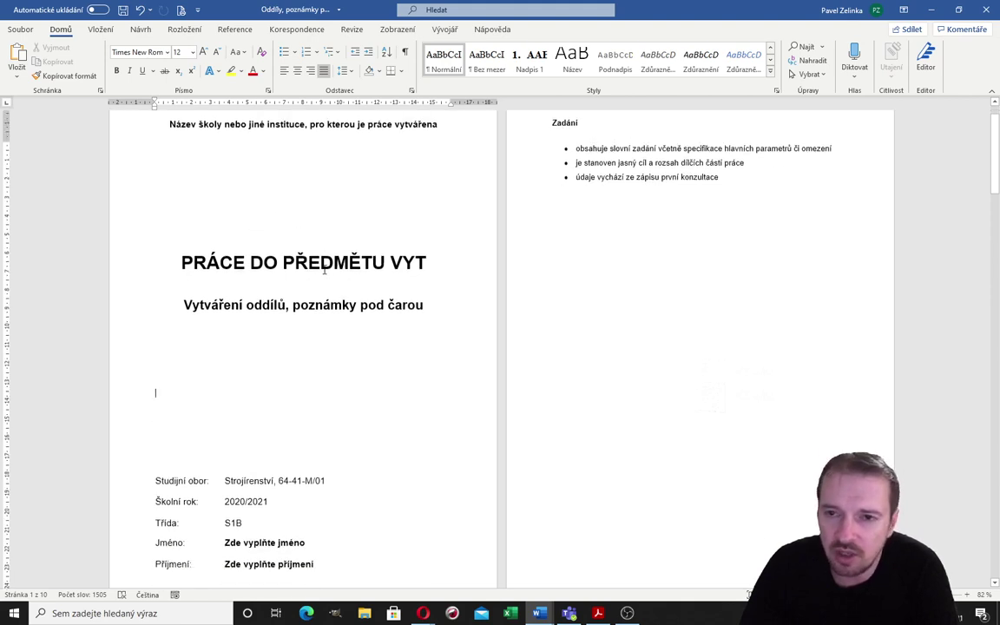
{"action": "scroll", "coordinate": [587, 241], "scroll_direction": "up", "scroll_amount": 1}
{"action": "scroll", "coordinate": [606, 249], "scroll_direction": "down", "scroll_amount": 6}
{"action": "scroll", "coordinate": [606, 249], "scroll_direction": "down", "scroll_amount": 5}
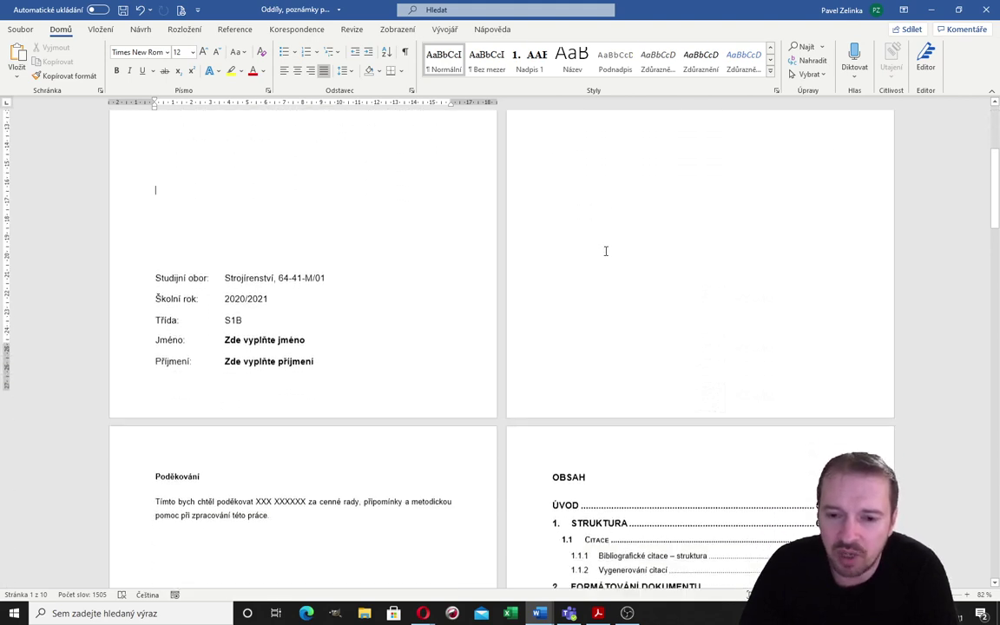
{"action": "scroll", "coordinate": [403, 277], "scroll_direction": "down", "scroll_amount": 3}
{"action": "scroll", "coordinate": [251, 348], "scroll_direction": "down", "scroll_amount": 3}
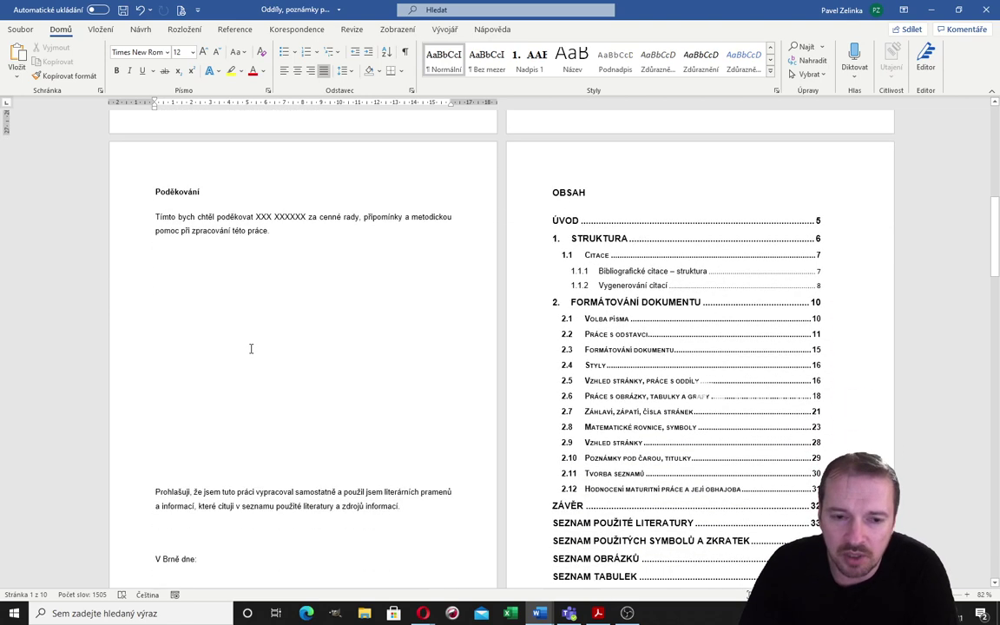
{"action": "scroll", "coordinate": [251, 348], "scroll_direction": "down", "scroll_amount": 1}
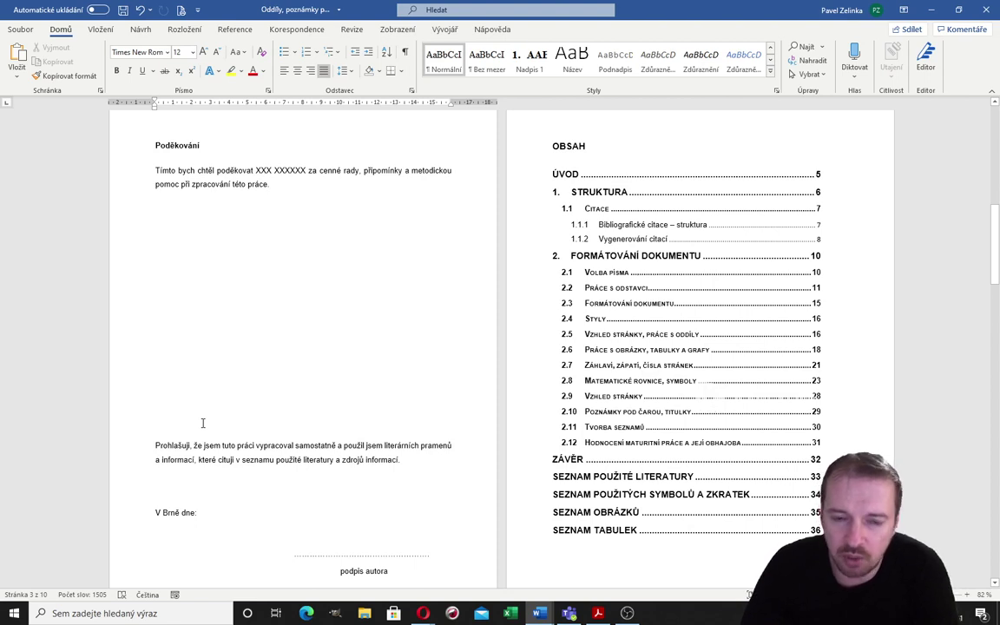
{"action": "scroll", "coordinate": [202, 423], "scroll_direction": "down", "scroll_amount": 1}
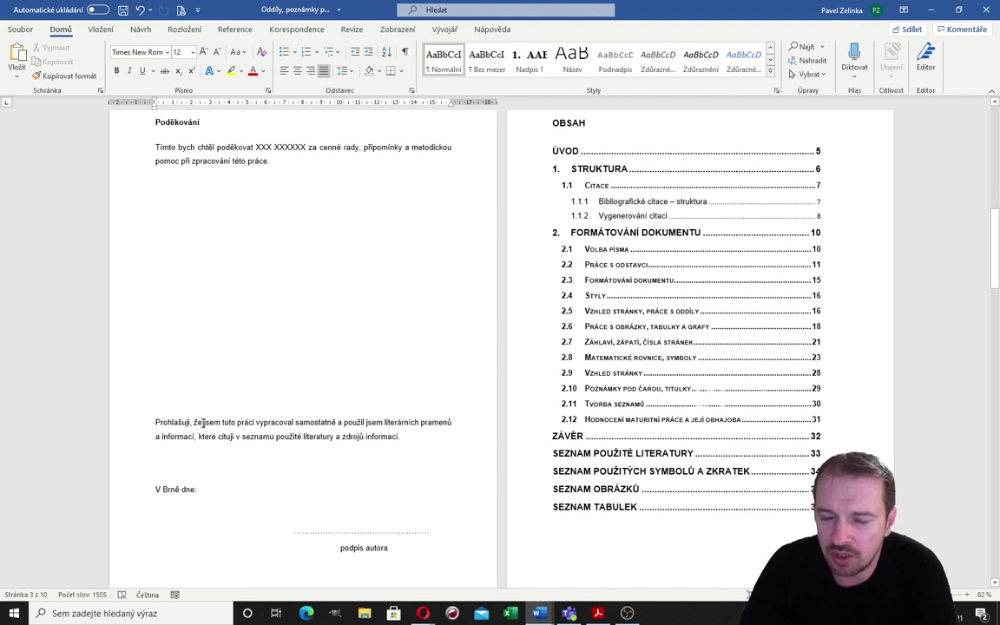
{"action": "scroll", "coordinate": [212, 365], "scroll_direction": "up", "scroll_amount": 1}
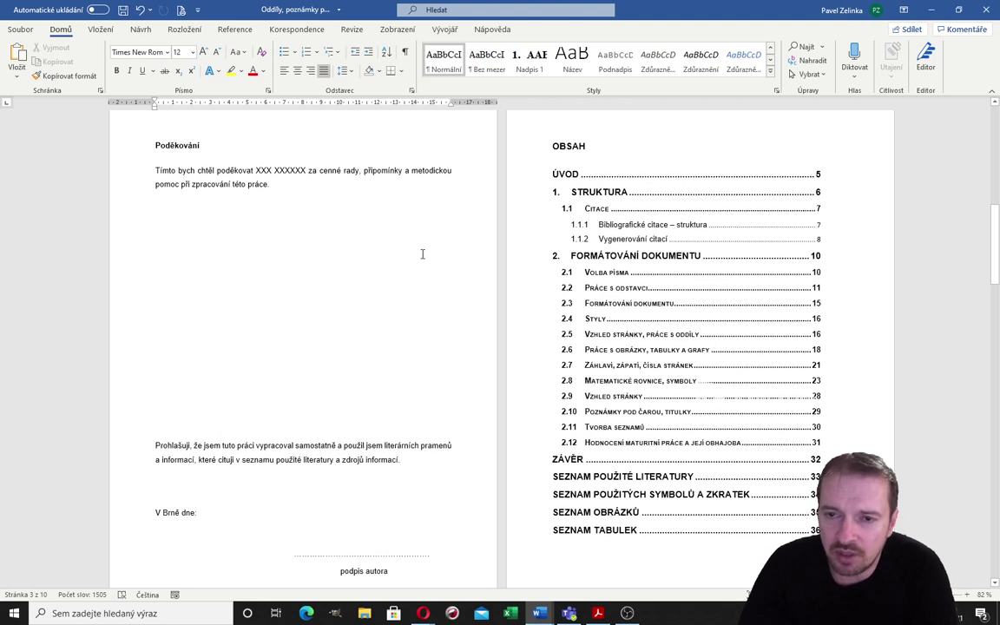
{"action": "mouse_move", "coordinate": [639, 284]}
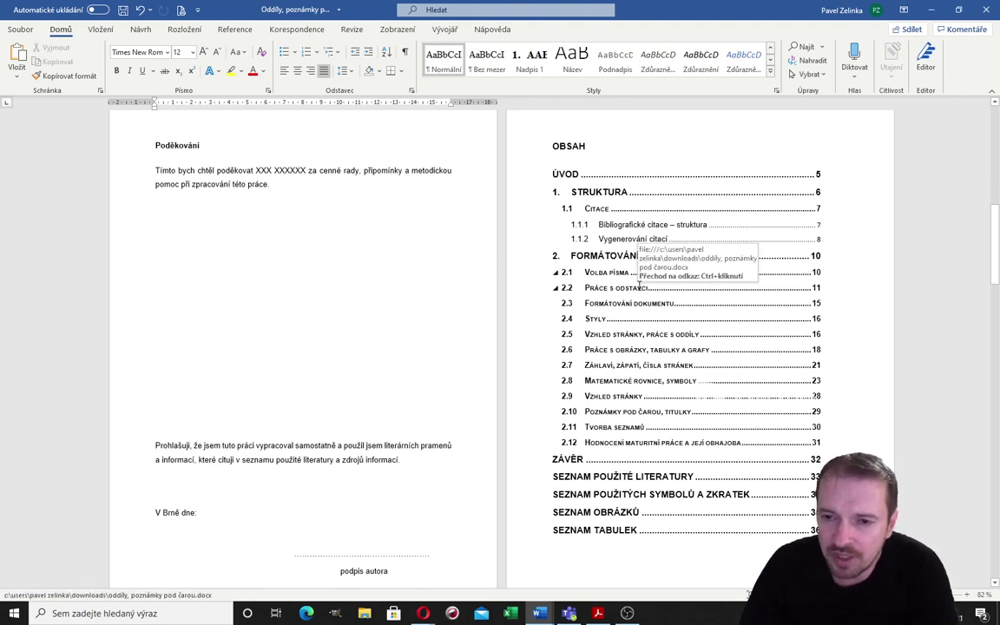
{"action": "scroll", "coordinate": [647, 312], "scroll_direction": "down", "scroll_amount": 6}
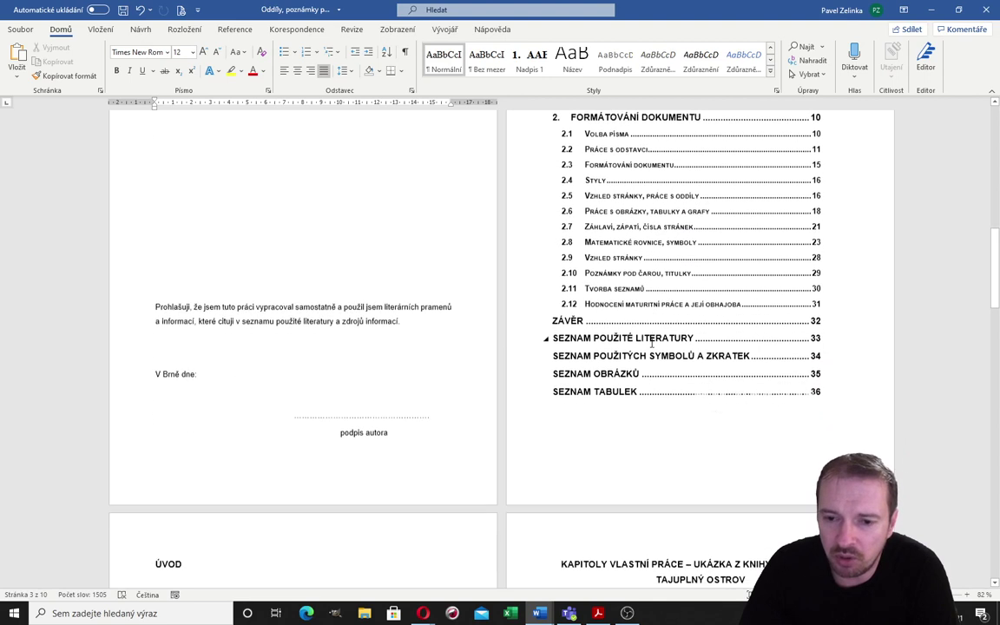
{"action": "scroll", "coordinate": [652, 343], "scroll_direction": "down", "scroll_amount": 4}
{"action": "scroll", "coordinate": [652, 343], "scroll_direction": "down", "scroll_amount": 2}
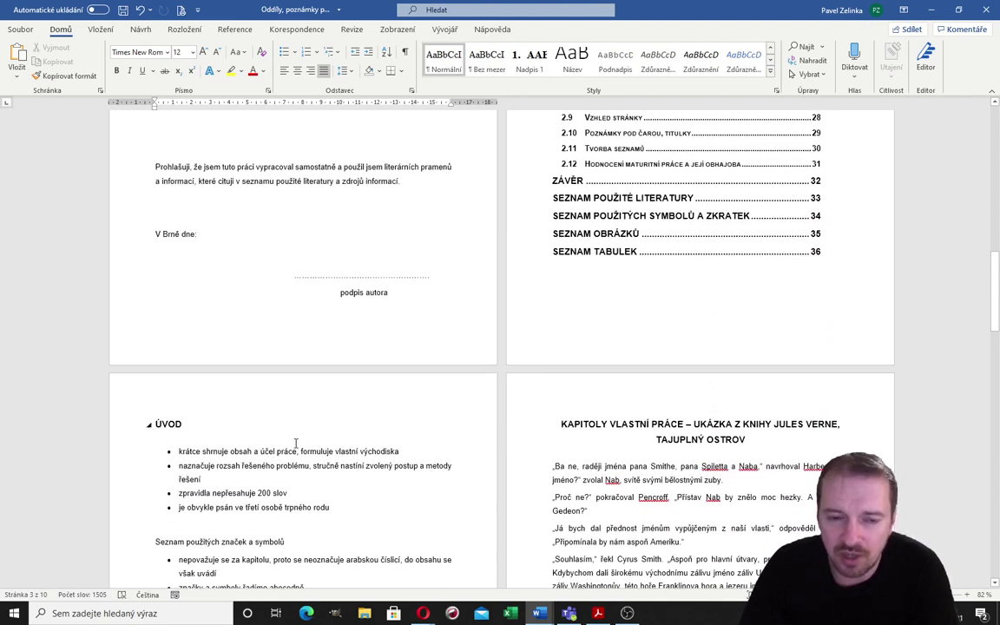
{"action": "scroll", "coordinate": [520, 391], "scroll_direction": "down", "scroll_amount": 1}
{"action": "scroll", "coordinate": [574, 376], "scroll_direction": "down", "scroll_amount": 2}
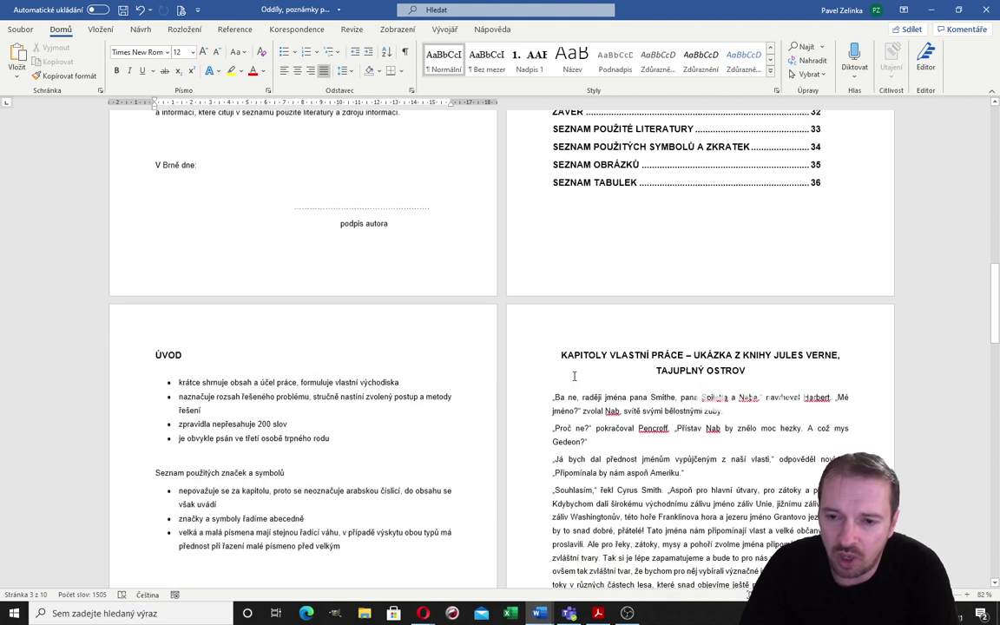
{"action": "scroll", "coordinate": [648, 382], "scroll_direction": "down", "scroll_amount": 1}
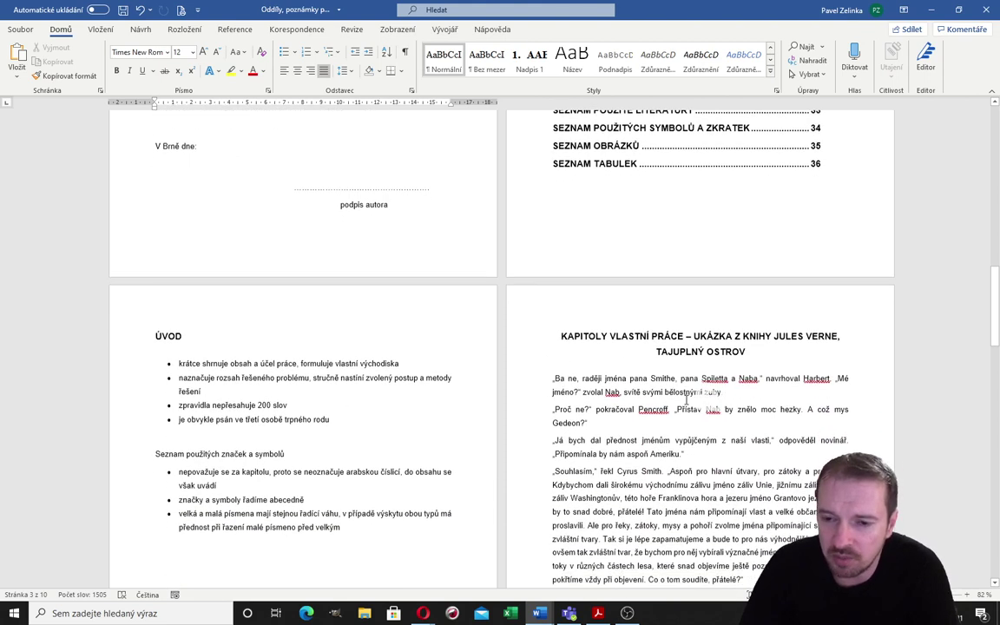
{"action": "scroll", "coordinate": [660, 387], "scroll_direction": "down", "scroll_amount": 2}
{"action": "scroll", "coordinate": [673, 390], "scroll_direction": "down", "scroll_amount": 3}
{"action": "scroll", "coordinate": [686, 399], "scroll_direction": "down", "scroll_amount": 2}
{"action": "scroll", "coordinate": [686, 400], "scroll_direction": "down", "scroll_amount": 2}
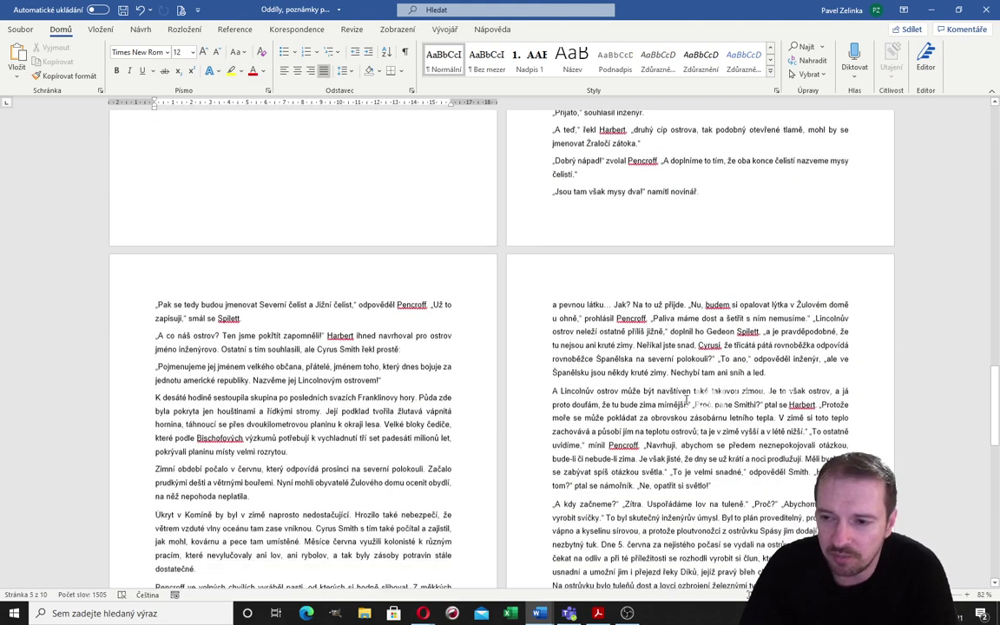
{"action": "scroll", "coordinate": [685, 399], "scroll_direction": "down", "scroll_amount": 3}
{"action": "scroll", "coordinate": [686, 400], "scroll_direction": "down", "scroll_amount": 4}
{"action": "scroll", "coordinate": [686, 400], "scroll_direction": "down", "scroll_amount": 4}
{"action": "scroll", "coordinate": [686, 400], "scroll_direction": "down", "scroll_amount": 1}
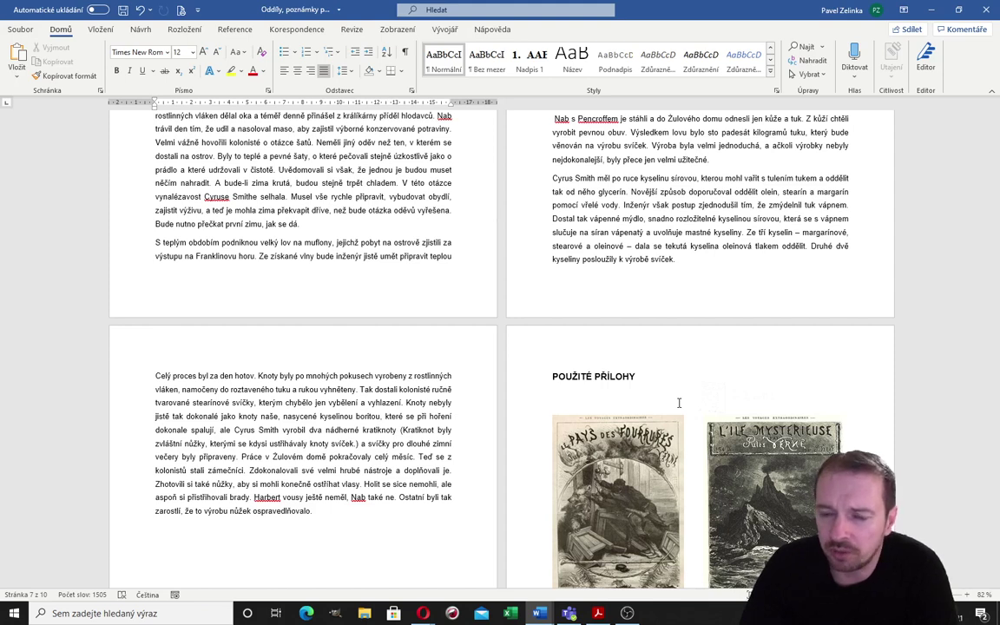
{"action": "scroll", "coordinate": [679, 403], "scroll_direction": "up", "scroll_amount": 3}
{"action": "scroll", "coordinate": [679, 402], "scroll_direction": "up", "scroll_amount": 2}
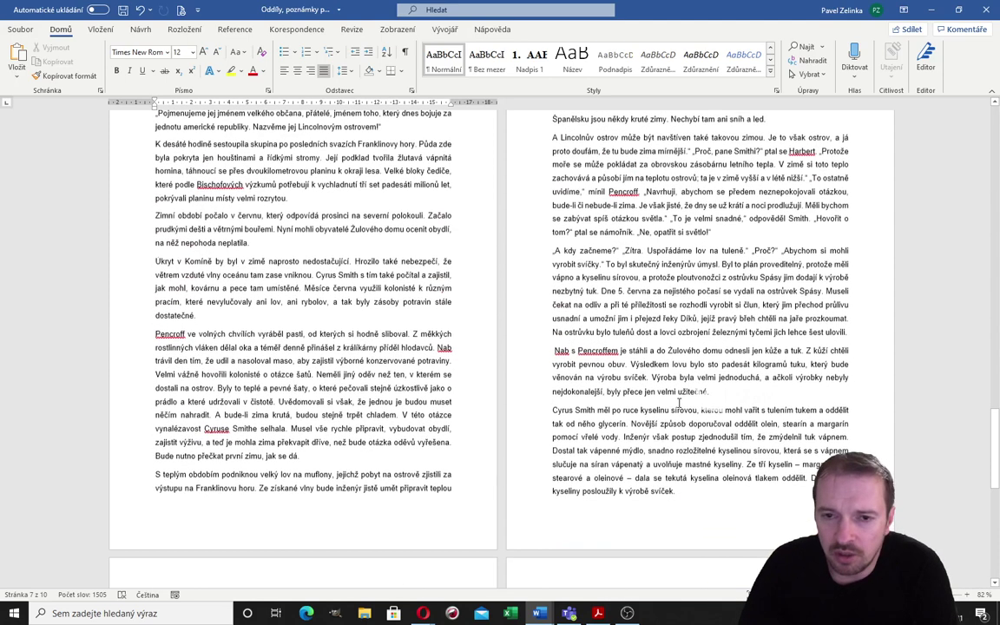
{"action": "scroll", "coordinate": [679, 403], "scroll_direction": "up", "scroll_amount": 1}
{"action": "scroll", "coordinate": [679, 403], "scroll_direction": "up", "scroll_amount": 2}
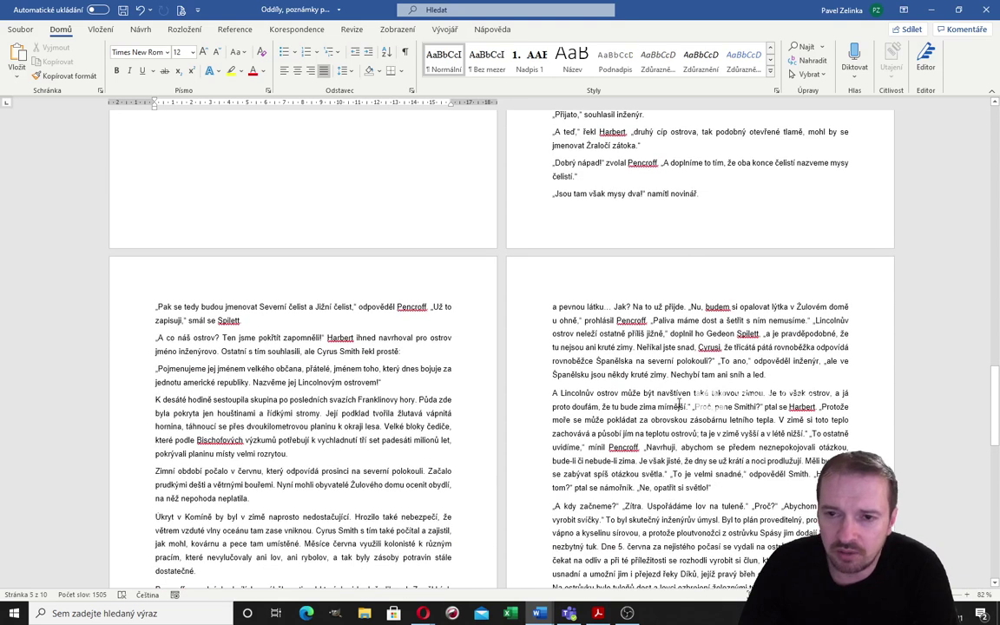
{"action": "scroll", "coordinate": [679, 403], "scroll_direction": "up", "scroll_amount": 2}
{"action": "scroll", "coordinate": [679, 403], "scroll_direction": "up", "scroll_amount": 2}
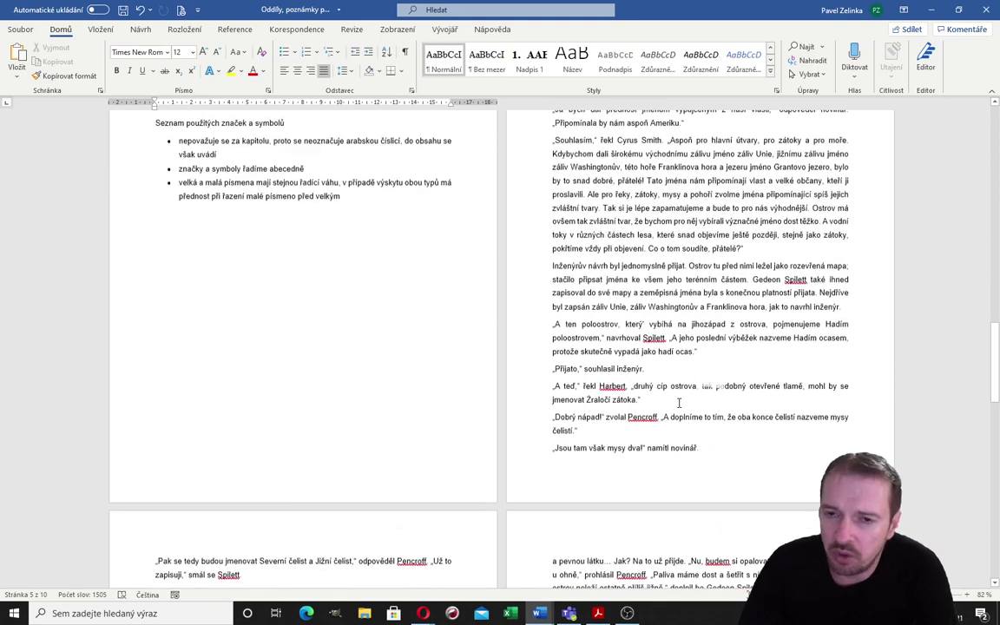
{"action": "scroll", "coordinate": [679, 403], "scroll_direction": "up", "scroll_amount": 3}
{"action": "scroll", "coordinate": [679, 403], "scroll_direction": "up", "scroll_amount": 4}
{"action": "scroll", "coordinate": [679, 403], "scroll_direction": "up", "scroll_amount": 3}
{"action": "scroll", "coordinate": [679, 402], "scroll_direction": "up", "scroll_amount": 3}
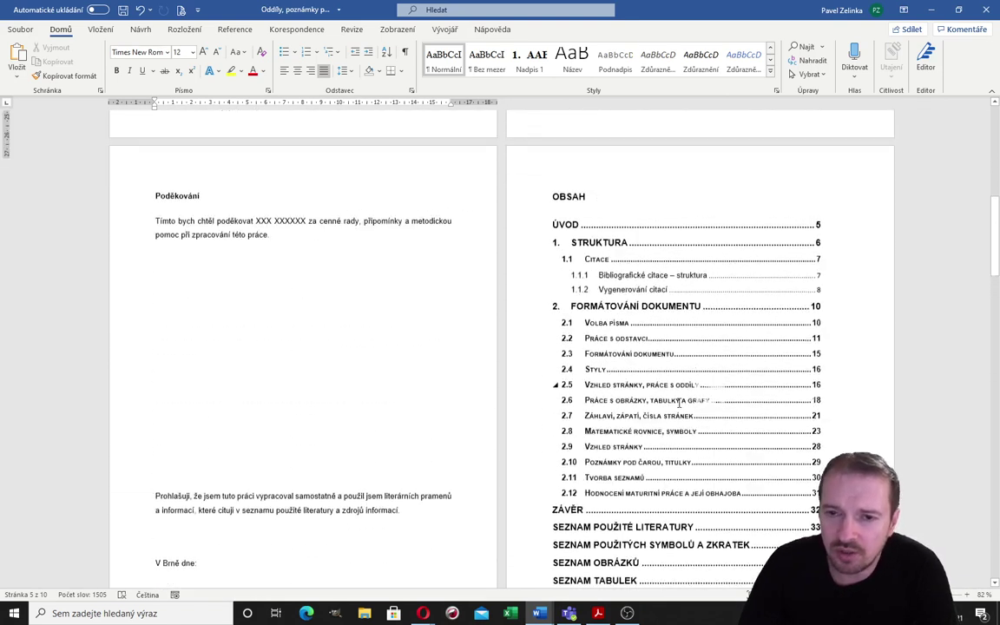
{"action": "scroll", "coordinate": [679, 403], "scroll_direction": "up", "scroll_amount": 2}
{"action": "scroll", "coordinate": [353, 314], "scroll_direction": "up", "scroll_amount": 3}
{"action": "scroll", "coordinate": [655, 312], "scroll_direction": "down", "scroll_amount": 1}
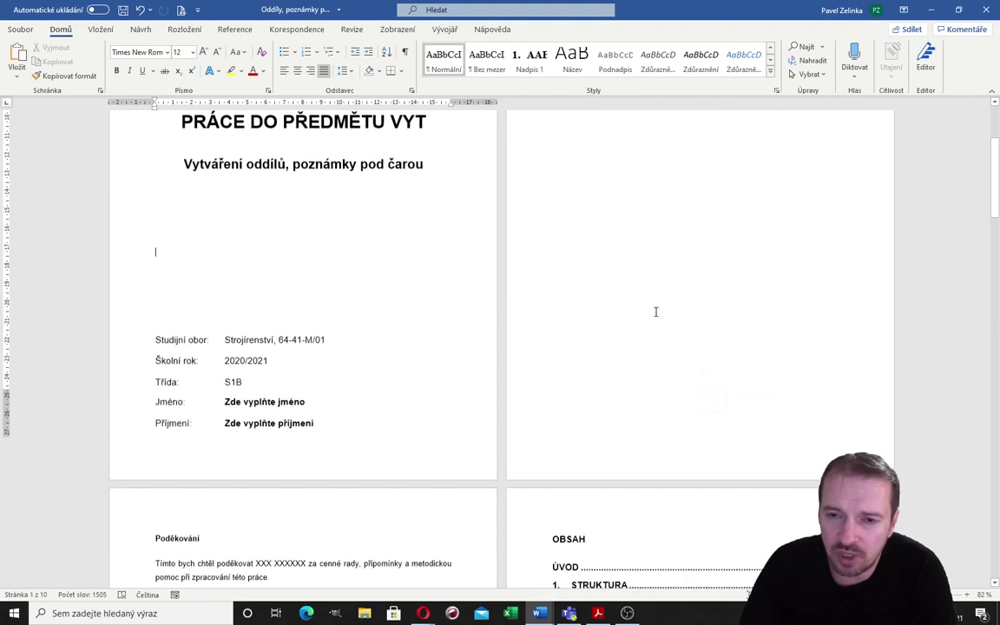
{"action": "scroll", "coordinate": [655, 312], "scroll_direction": "down", "scroll_amount": 1}
{"action": "scroll", "coordinate": [624, 273], "scroll_direction": "down", "scroll_amount": 2}
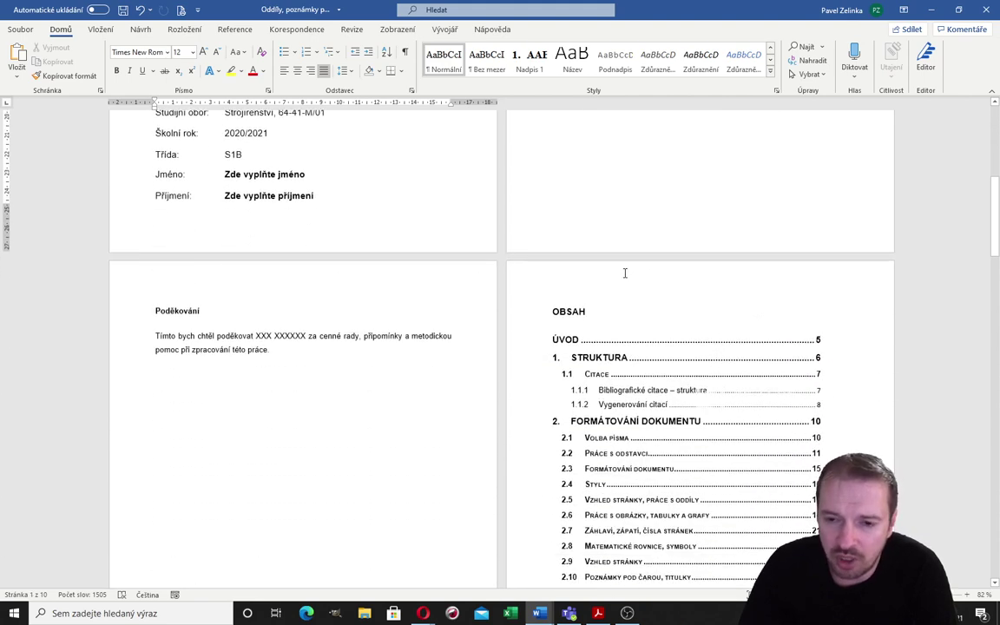
{"action": "scroll", "coordinate": [624, 272], "scroll_direction": "down", "scroll_amount": 2}
{"action": "scroll", "coordinate": [621, 282], "scroll_direction": "down", "scroll_amount": 1}
{"action": "scroll", "coordinate": [616, 295], "scroll_direction": "down", "scroll_amount": 1}
{"action": "scroll", "coordinate": [610, 305], "scroll_direction": "down", "scroll_amount": 1}
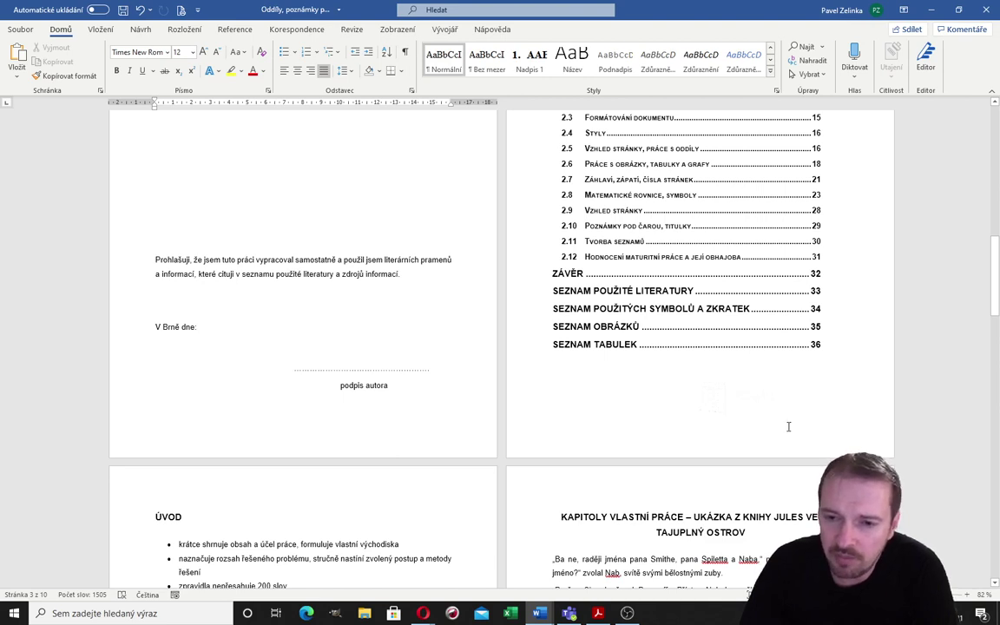
{"action": "scroll", "coordinate": [788, 426], "scroll_direction": "down", "scroll_amount": 1}
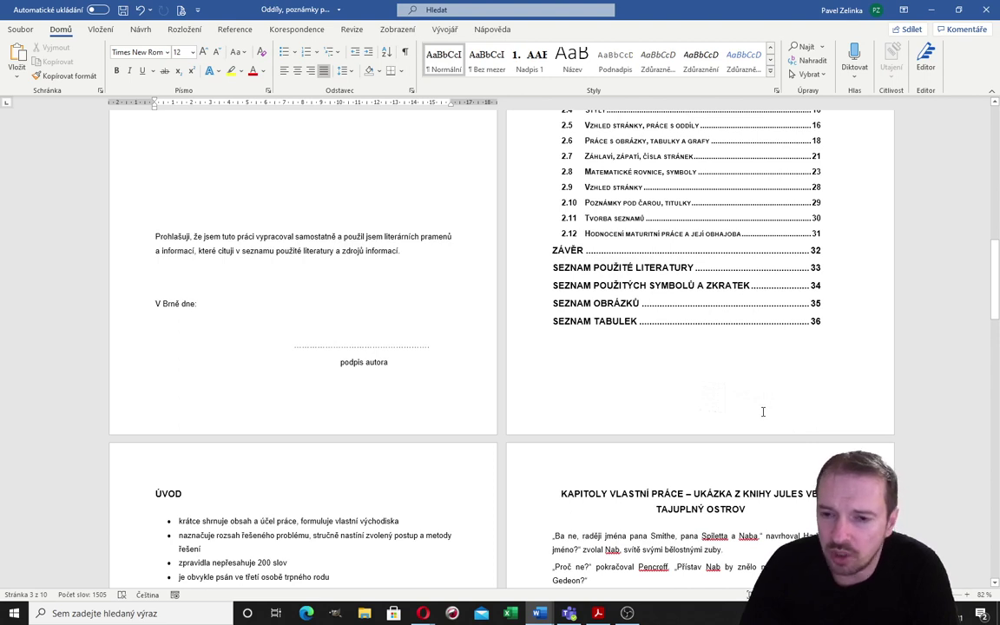
{"action": "scroll", "coordinate": [521, 399], "scroll_direction": "down", "scroll_amount": 3}
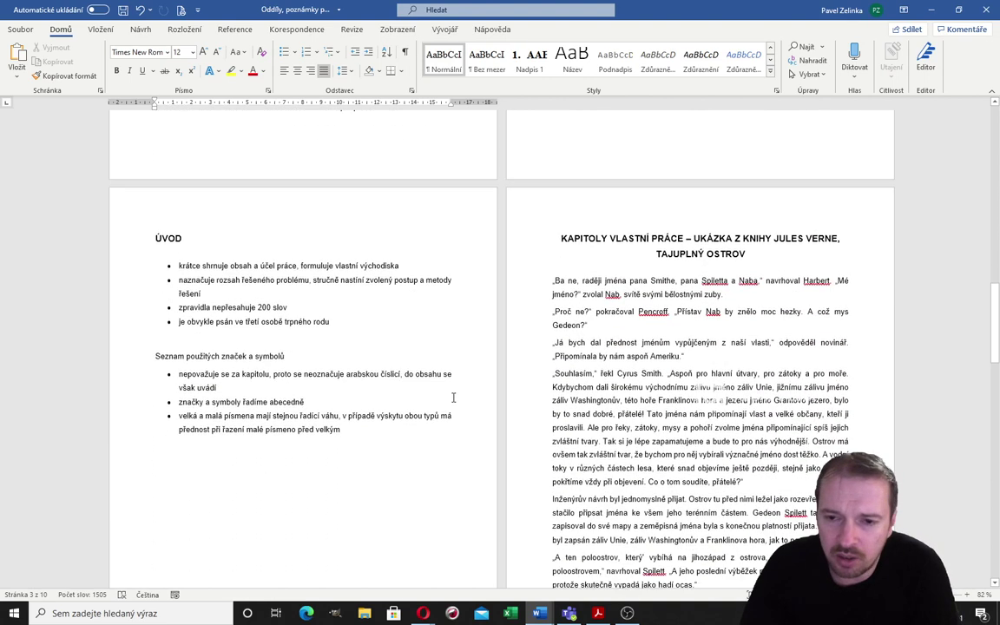
{"action": "scroll", "coordinate": [417, 443], "scroll_direction": "down", "scroll_amount": 3}
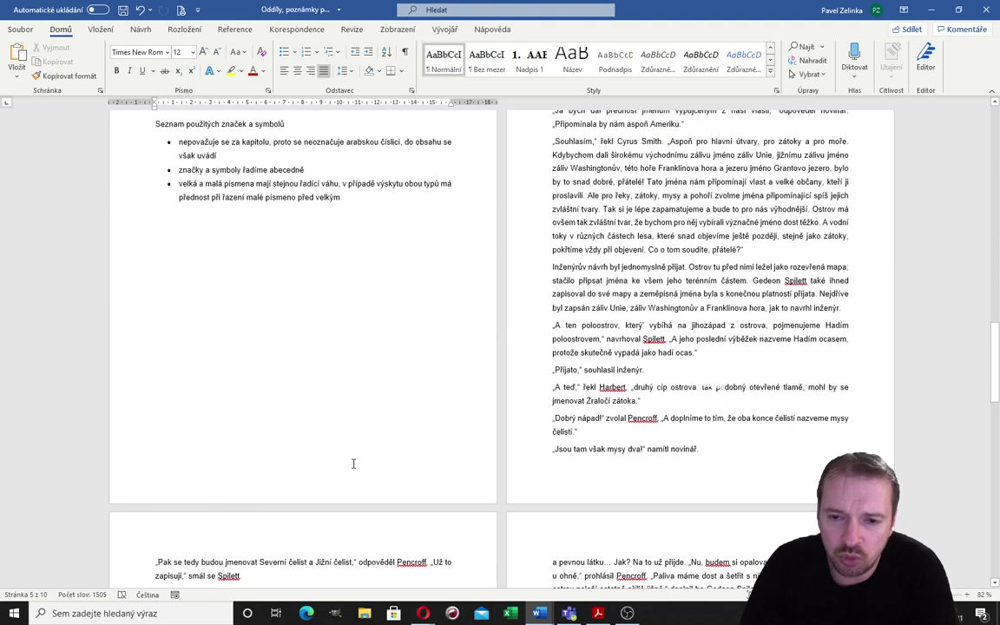
{"action": "scroll", "coordinate": [351, 464], "scroll_direction": "up", "scroll_amount": 1}
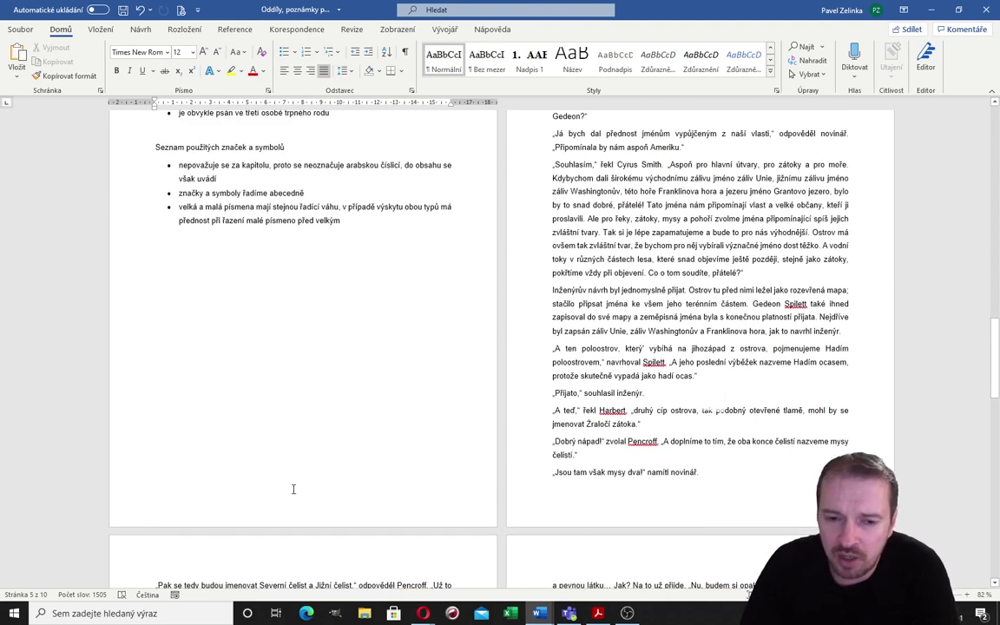
{"action": "scroll", "coordinate": [341, 506], "scroll_direction": "up", "scroll_amount": 5}
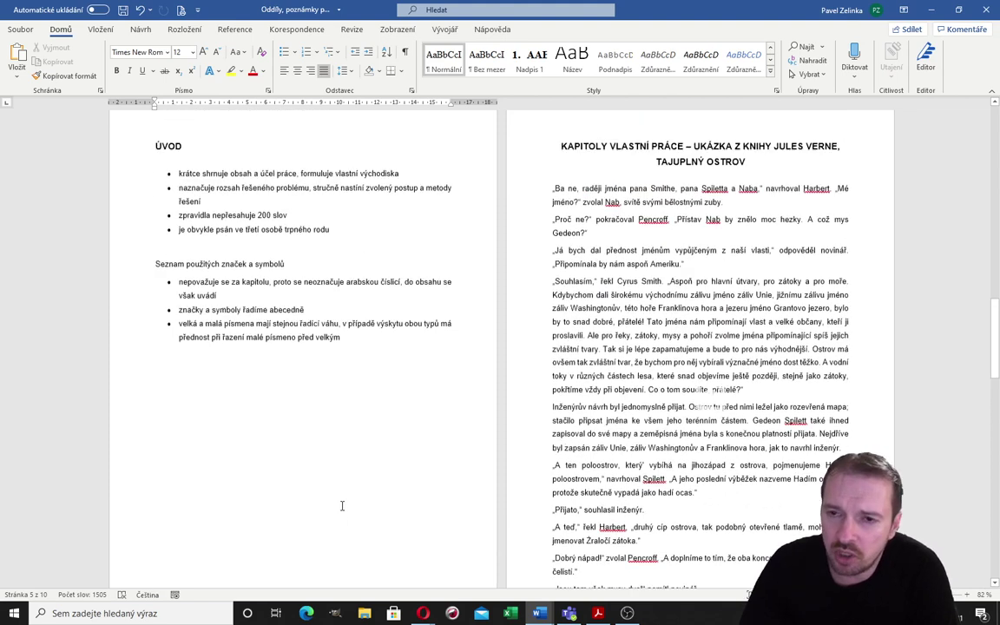
{"action": "scroll", "coordinate": [512, 296], "scroll_direction": "up", "scroll_amount": 2}
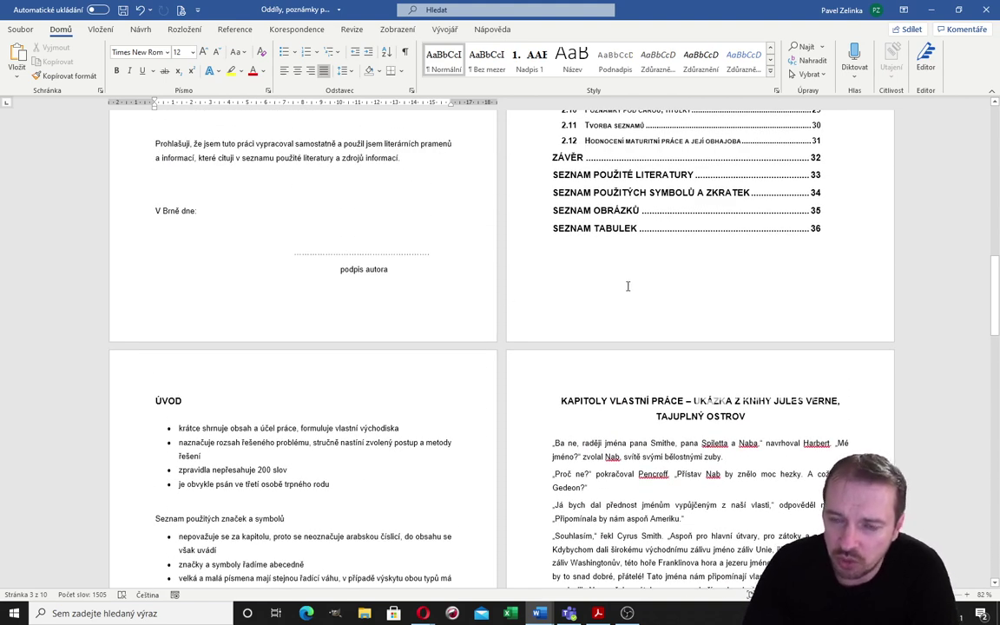
{"action": "scroll", "coordinate": [619, 297], "scroll_direction": "up", "scroll_amount": 1}
{"action": "scroll", "coordinate": [619, 298], "scroll_direction": "up", "scroll_amount": 1}
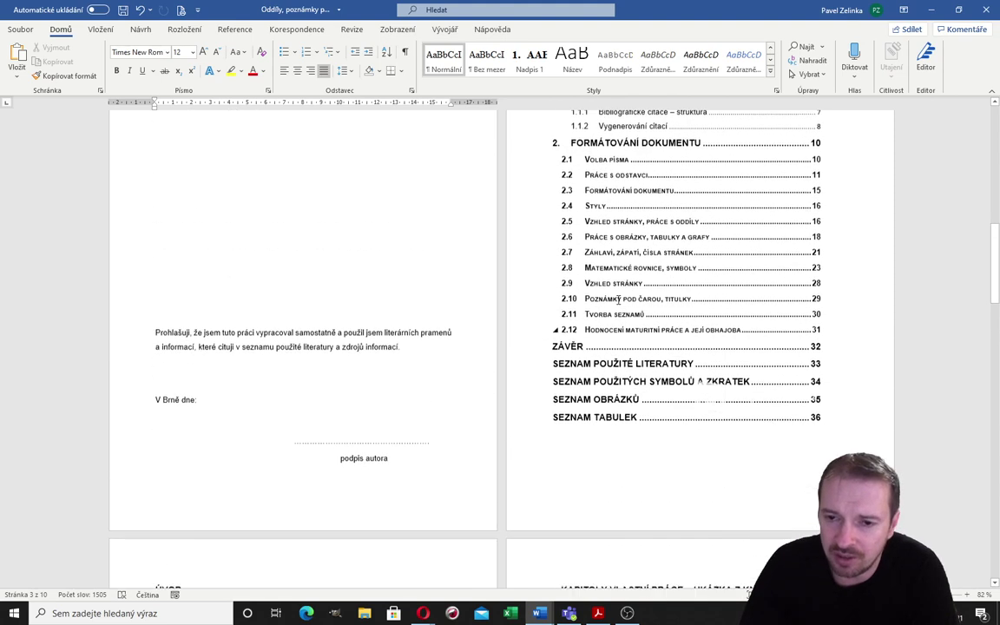
{"action": "scroll", "coordinate": [619, 299], "scroll_direction": "down", "scroll_amount": 1}
{"action": "scroll", "coordinate": [619, 297], "scroll_direction": "up", "scroll_amount": 4}
{"action": "scroll", "coordinate": [616, 297], "scroll_direction": "up", "scroll_amount": 3}
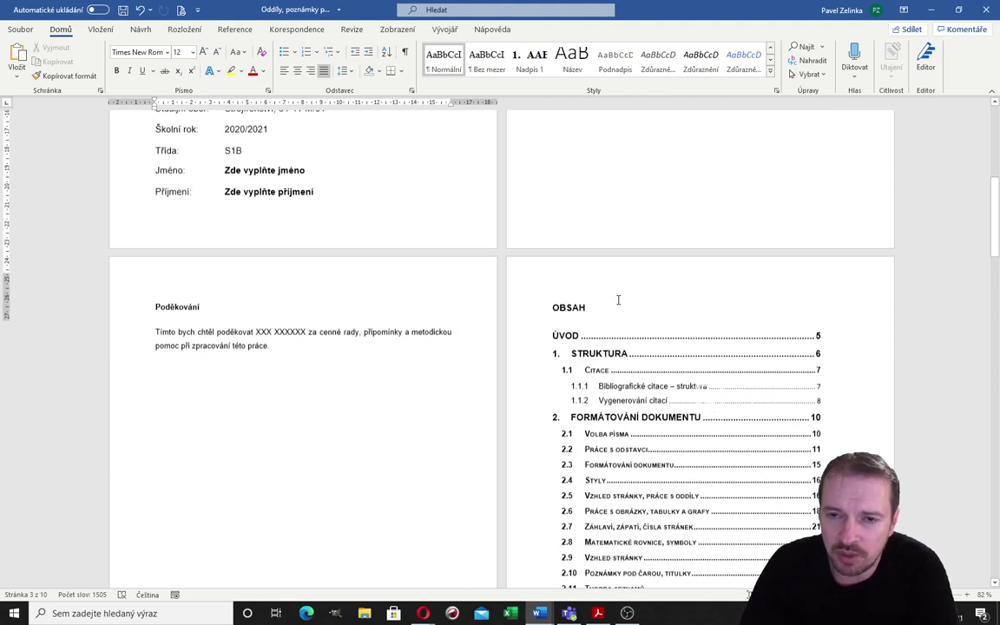
{"action": "scroll", "coordinate": [453, 248], "scroll_direction": "up", "scroll_amount": 3}
{"action": "scroll", "coordinate": [404, 413], "scroll_direction": "down", "scroll_amount": 3}
{"action": "scroll", "coordinate": [765, 453], "scroll_direction": "down", "scroll_amount": 3}
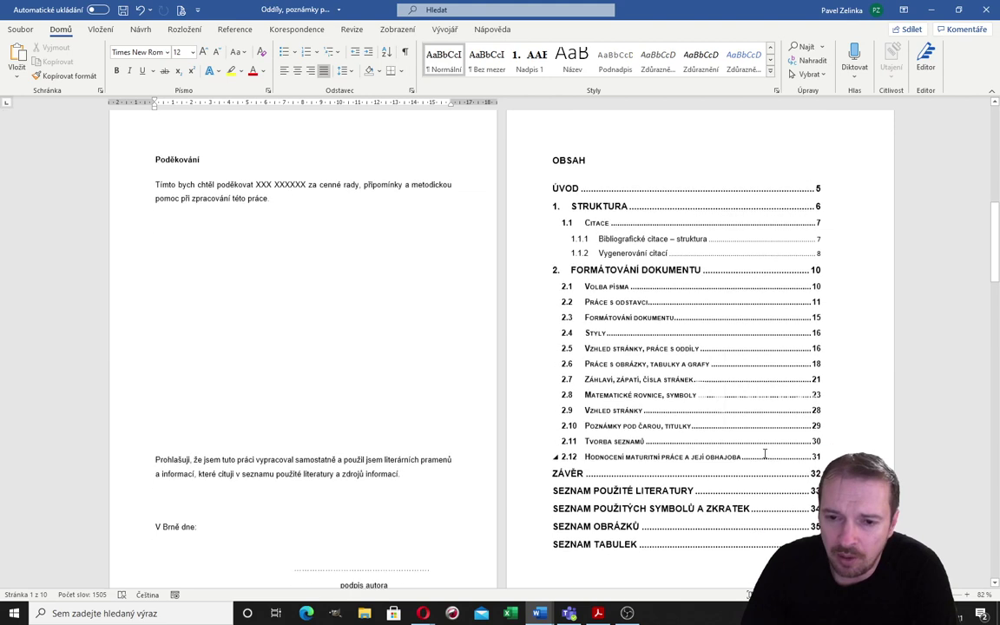
{"action": "scroll", "coordinate": [585, 475], "scroll_direction": "down", "scroll_amount": 3}
{"action": "scroll", "coordinate": [500, 471], "scroll_direction": "down", "scroll_amount": 3}
{"action": "scroll", "coordinate": [434, 476], "scroll_direction": "down", "scroll_amount": 4}
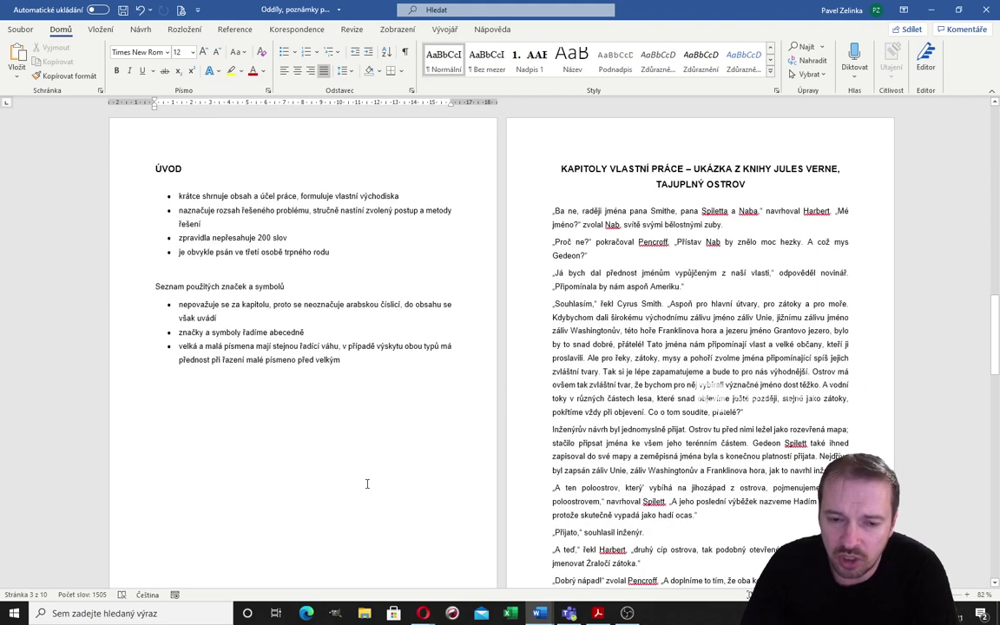
{"action": "scroll", "coordinate": [348, 490], "scroll_direction": "down", "scroll_amount": 2}
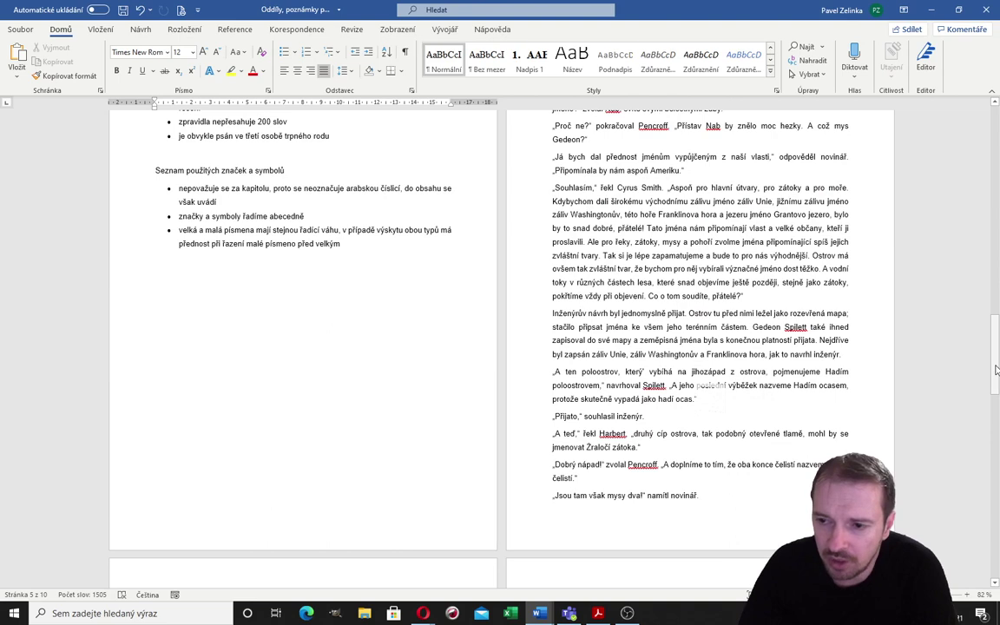
{"action": "left_click_drag", "start_coordinate": [997, 370], "coordinate": [966, 529]}
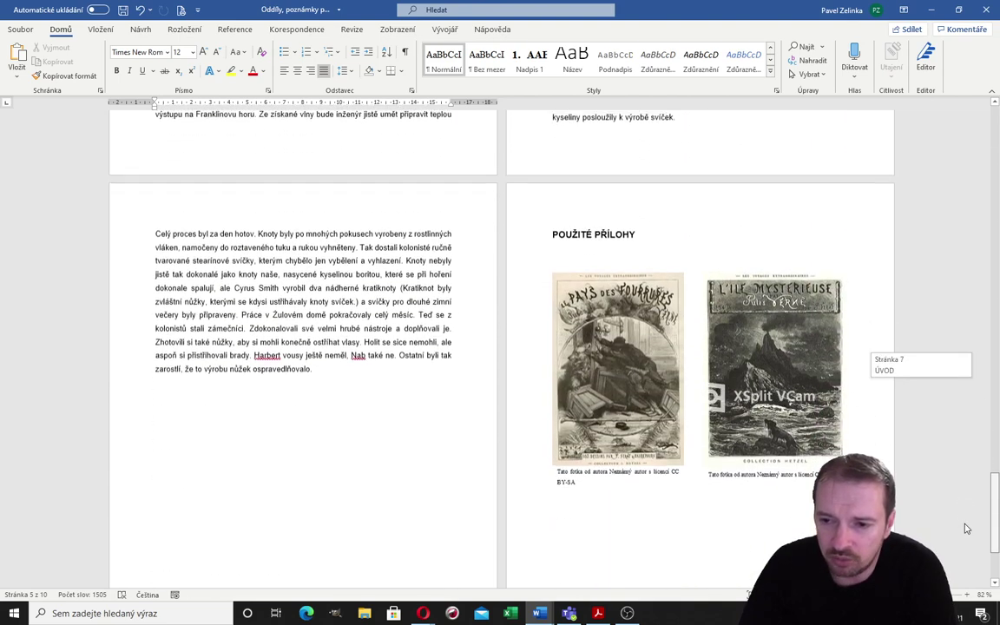
{"action": "left_click_drag", "start_coordinate": [967, 529], "coordinate": [964, 529]}
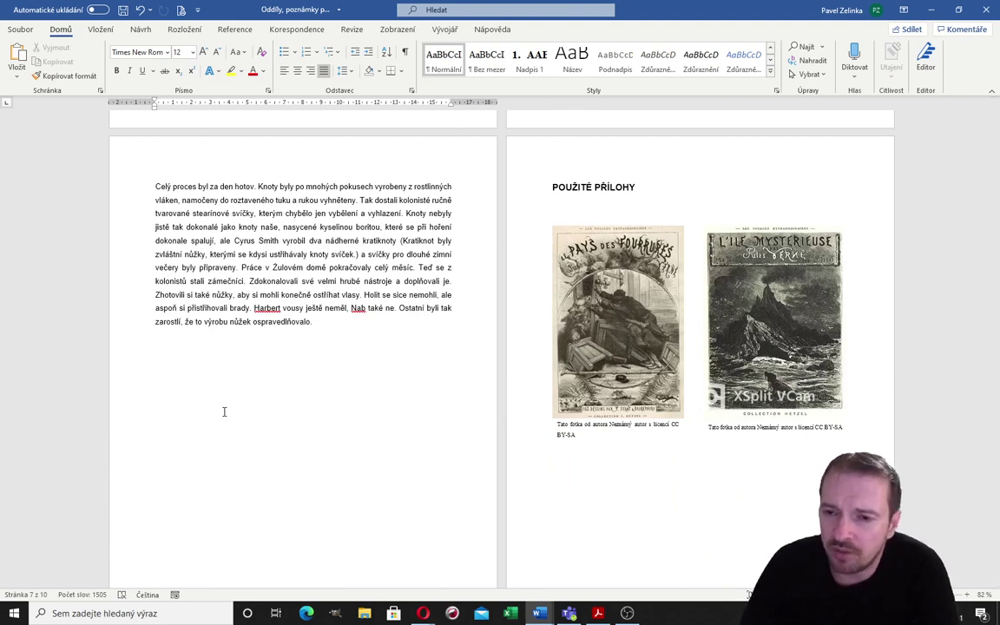
{"action": "scroll", "coordinate": [686, 495], "scroll_direction": "down", "scroll_amount": 3}
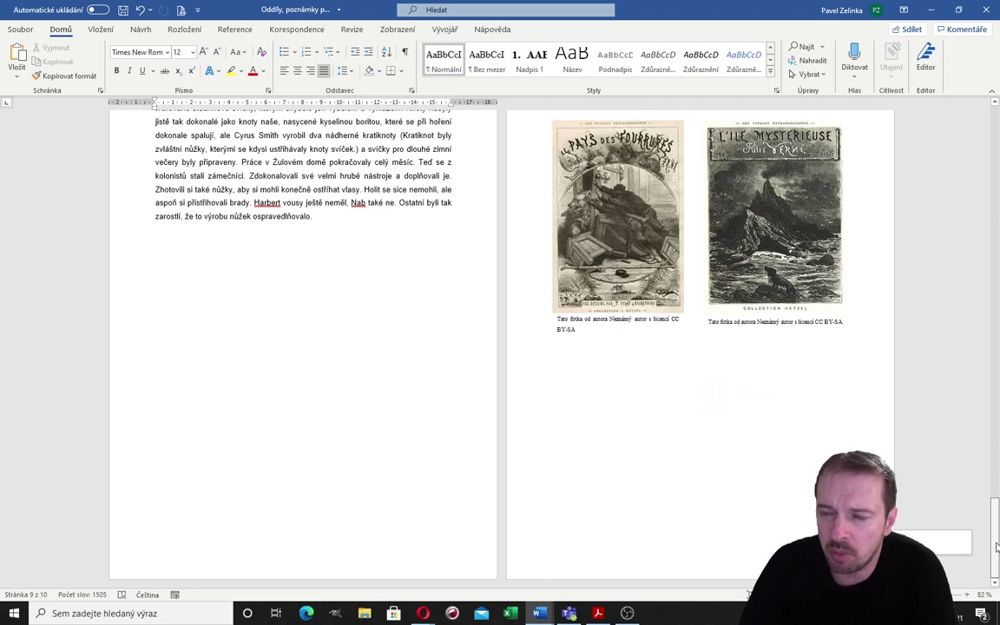
{"action": "left_click_drag", "start_coordinate": [996, 547], "coordinate": [996, 343]}
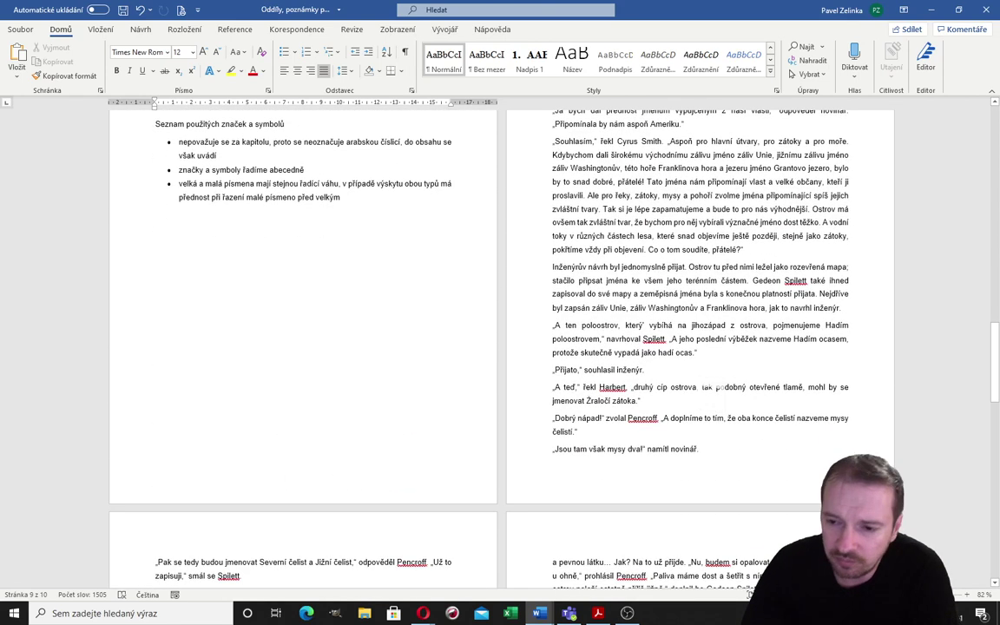
Zoom the document view in to about 140% so one page spans the window
{"action": "scroll", "coordinate": [997, 343], "scroll_direction": "up", "scroll_amount": 2}
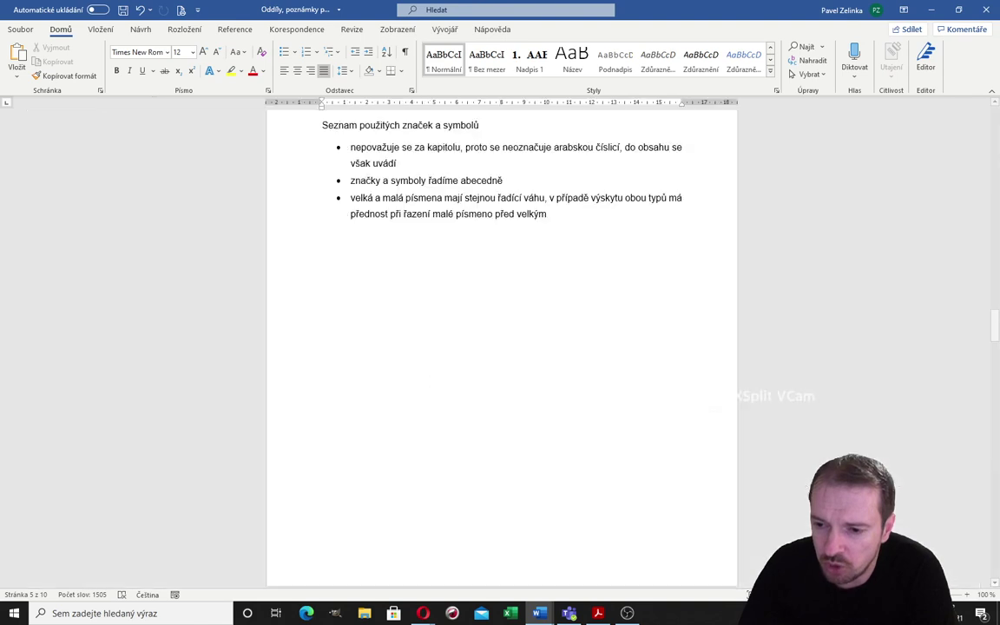
{"action": "scroll", "coordinate": [502, 347], "scroll_direction": "up", "scroll_amount": 2}
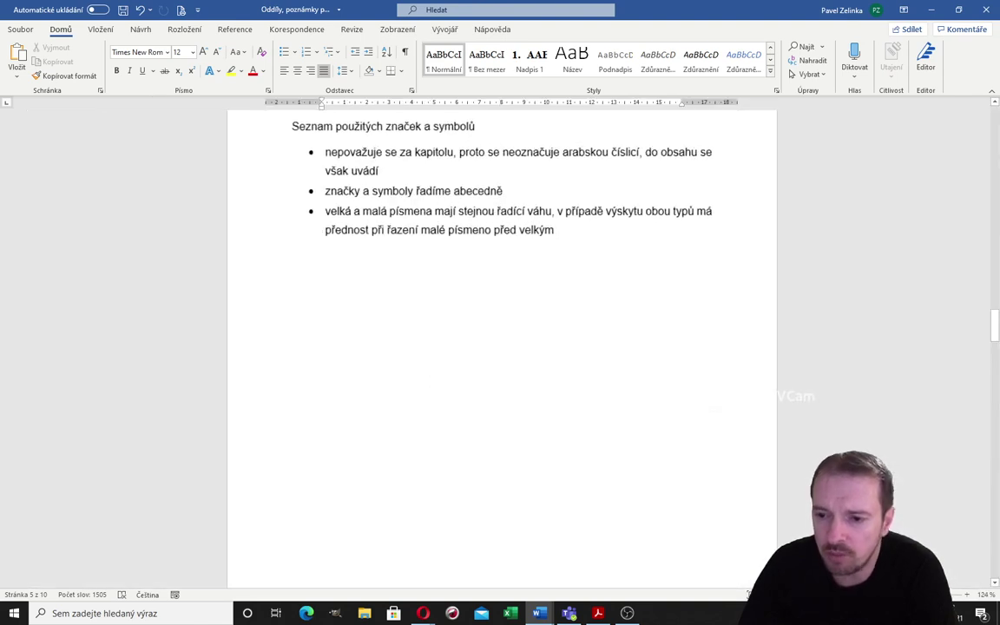
{"action": "scroll", "coordinate": [502, 347], "scroll_direction": "up", "scroll_amount": 1}
{"action": "scroll", "coordinate": [502, 347], "scroll_direction": "up", "scroll_amount": 1}
{"action": "scroll", "coordinate": [502, 348], "scroll_direction": "up", "scroll_amount": 1}
{"action": "scroll", "coordinate": [502, 348], "scroll_direction": "up", "scroll_amount": 1}
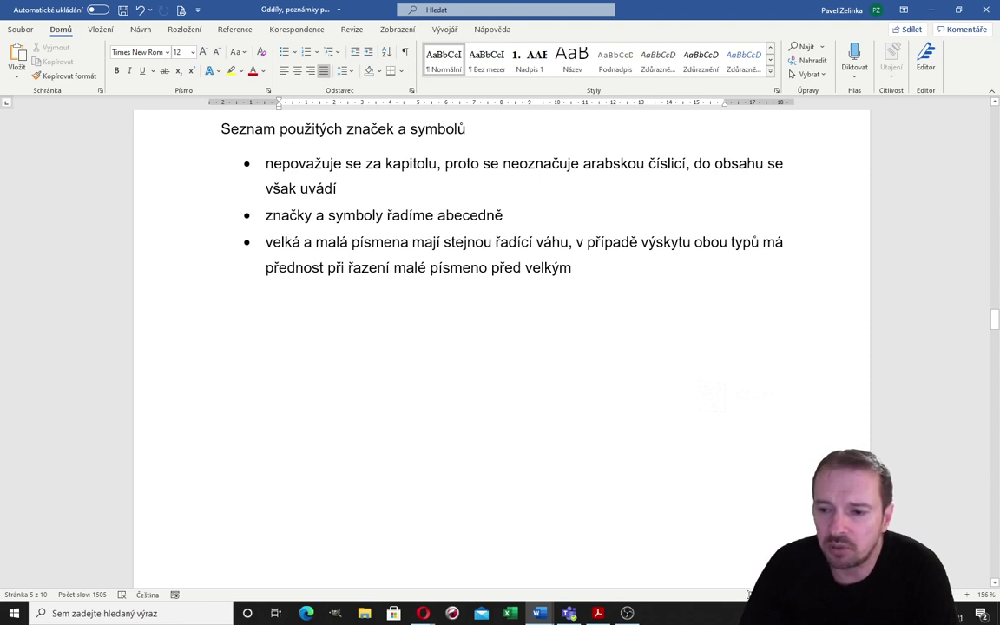
{"action": "scroll", "coordinate": [667, 415], "scroll_direction": "down", "scroll_amount": 2}
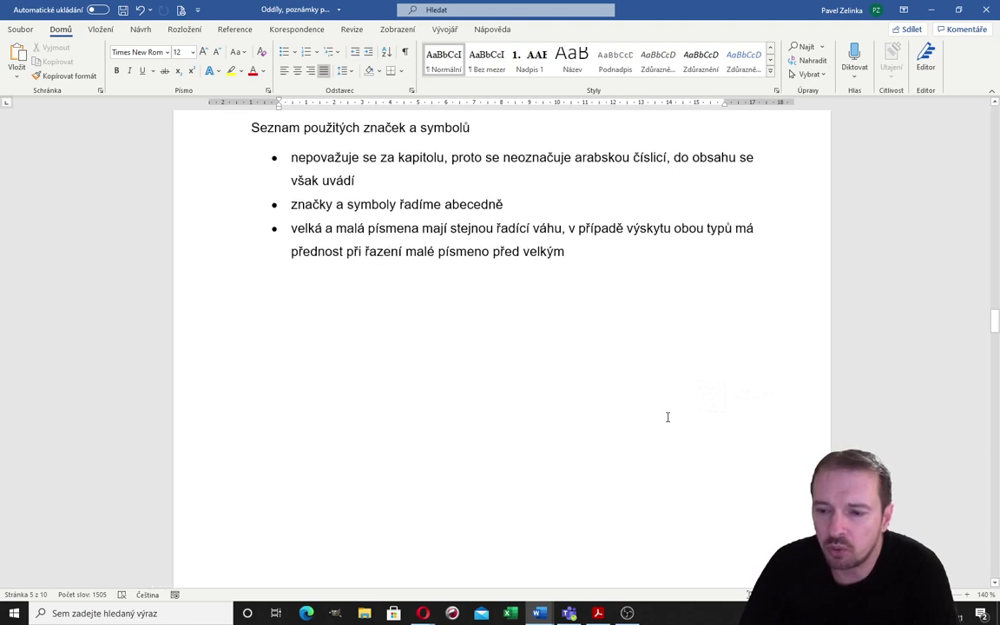
{"action": "scroll", "coordinate": [633, 339], "scroll_direction": "up", "scroll_amount": 3}
{"action": "scroll", "coordinate": [634, 338], "scroll_direction": "up", "scroll_amount": 3}
{"action": "scroll", "coordinate": [634, 339], "scroll_direction": "up", "scroll_amount": 3}
{"action": "scroll", "coordinate": [632, 337], "scroll_direction": "up", "scroll_amount": 1}
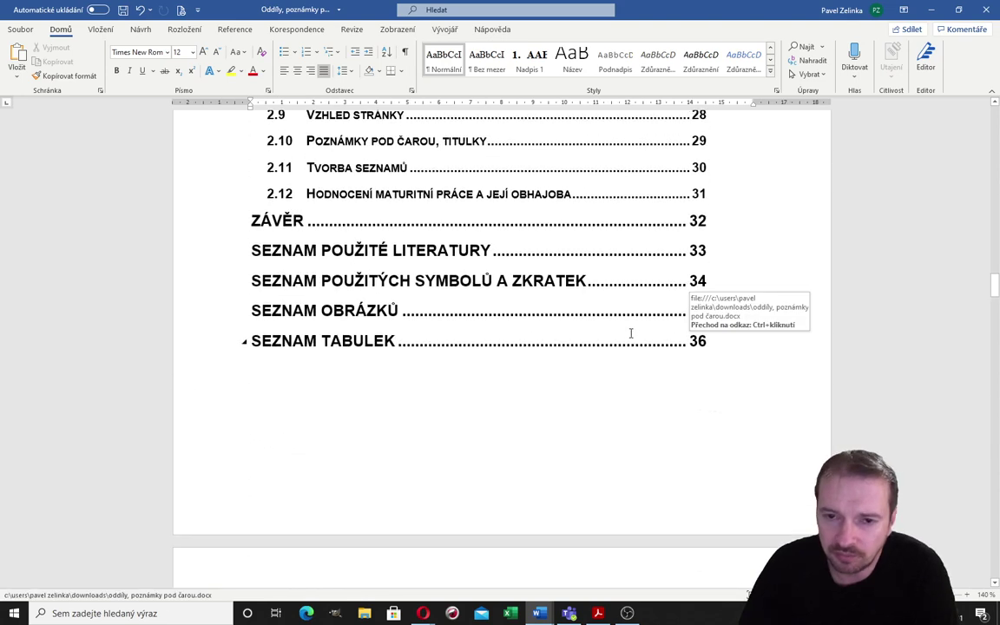
{"action": "scroll", "coordinate": [631, 334], "scroll_direction": "down", "scroll_amount": 3}
{"action": "scroll", "coordinate": [630, 332], "scroll_direction": "up", "scroll_amount": 3}
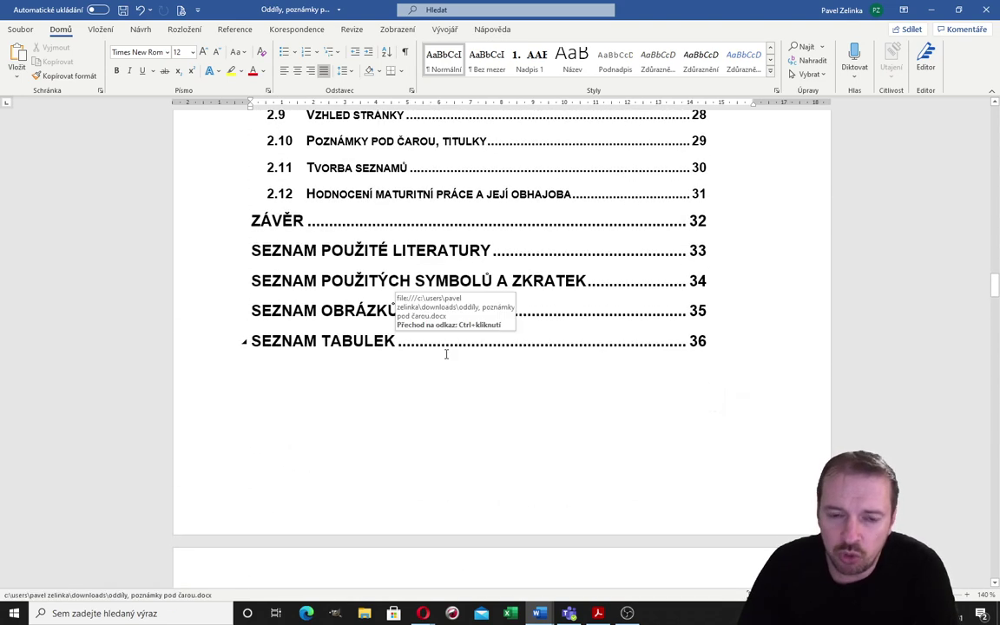
{"action": "scroll", "coordinate": [409, 383], "scroll_direction": "up", "scroll_amount": 3}
{"action": "scroll", "coordinate": [409, 384], "scroll_direction": "up", "scroll_amount": 3}
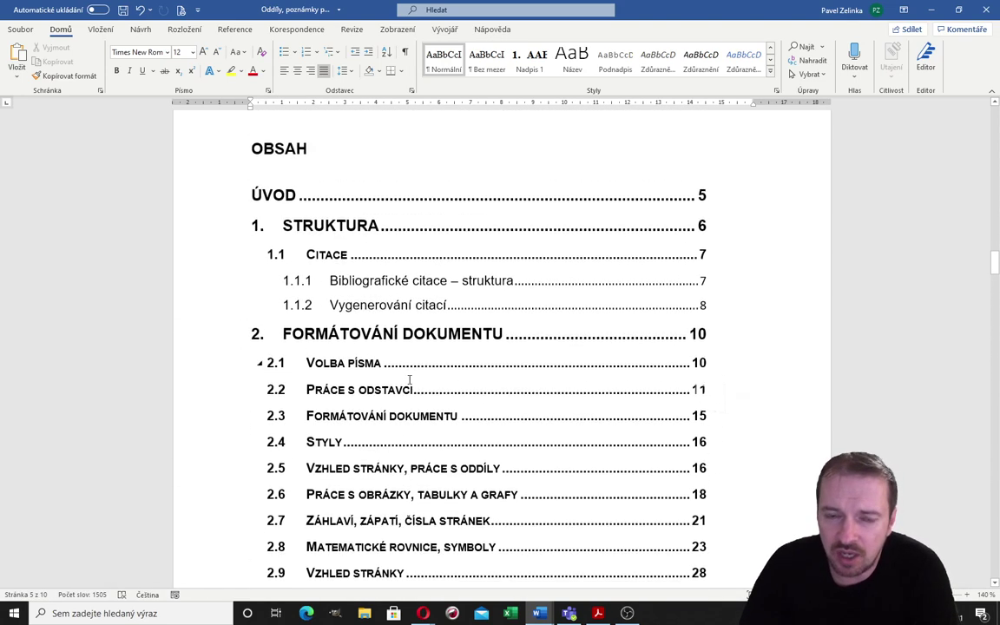
{"action": "scroll", "coordinate": [406, 376], "scroll_direction": "up", "scroll_amount": 2}
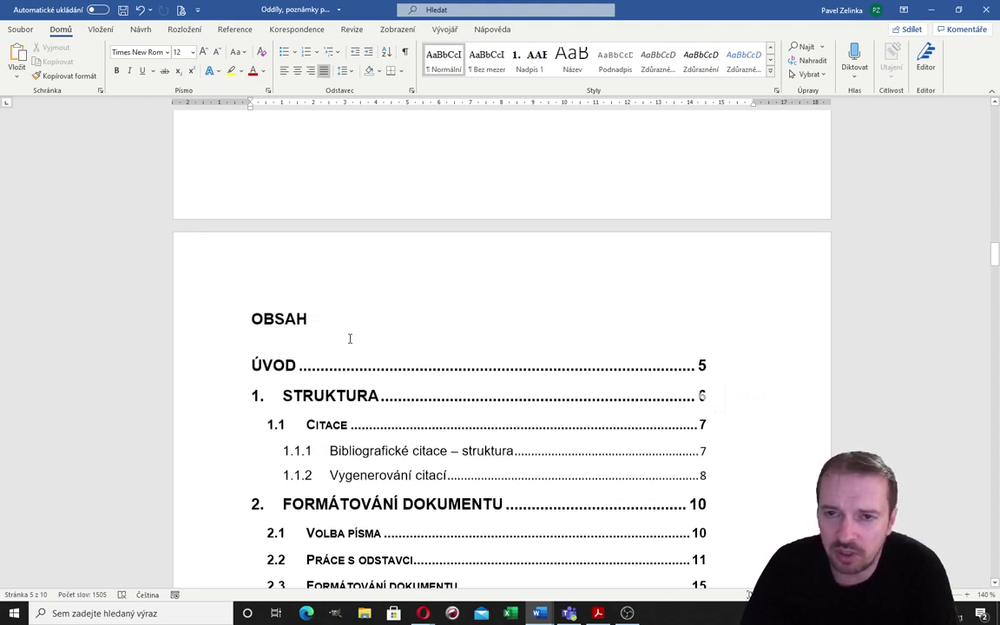
{"action": "scroll", "coordinate": [288, 340], "scroll_direction": "down", "scroll_amount": 3}
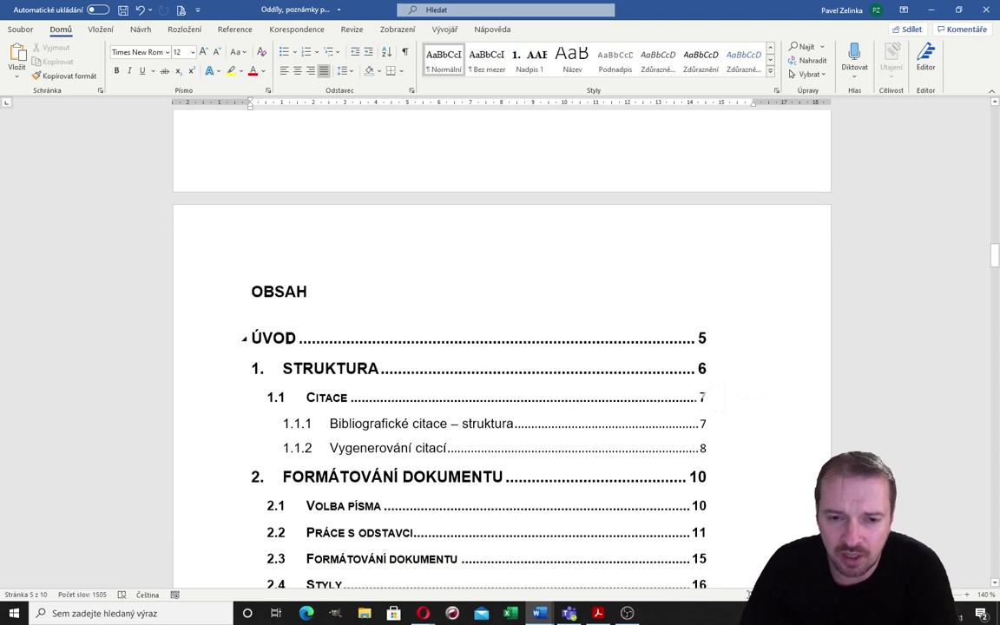
{"action": "scroll", "coordinate": [289, 339], "scroll_direction": "down", "scroll_amount": 3}
{"action": "scroll", "coordinate": [289, 340], "scroll_direction": "down", "scroll_amount": 3}
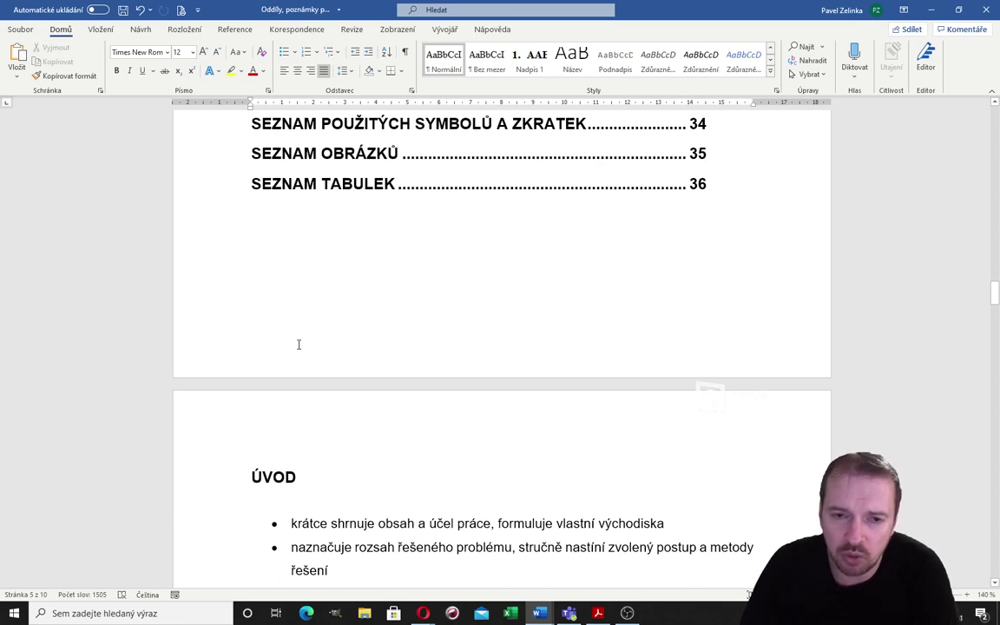
{"action": "double_click", "coordinate": [344, 352]}
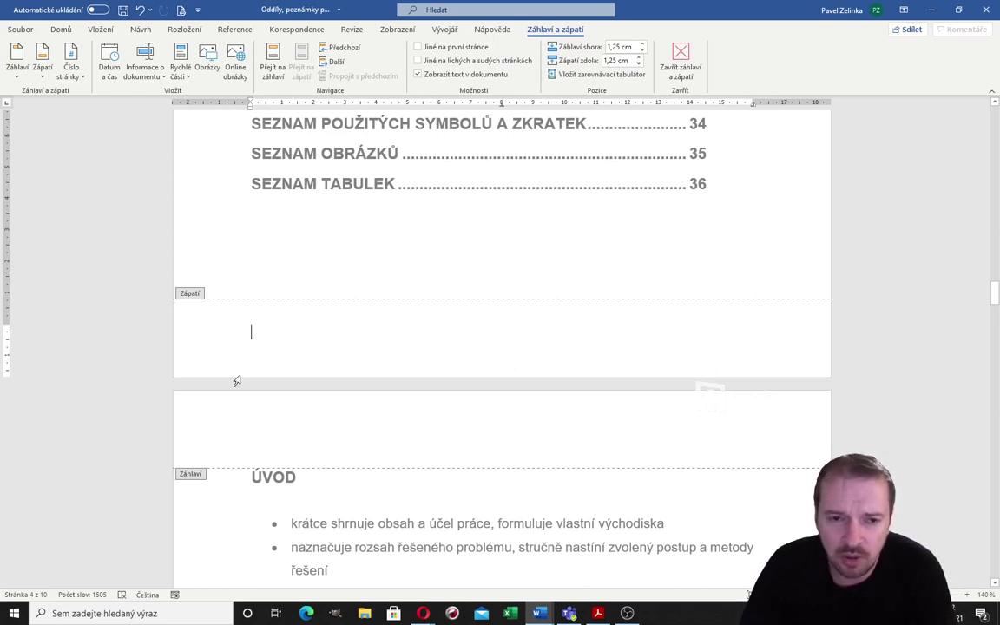
{"action": "scroll", "coordinate": [236, 378], "scroll_direction": "up", "scroll_amount": 3}
{"action": "scroll", "coordinate": [241, 375], "scroll_direction": "up", "scroll_amount": 3}
{"action": "scroll", "coordinate": [192, 273], "scroll_direction": "up", "scroll_amount": 5}
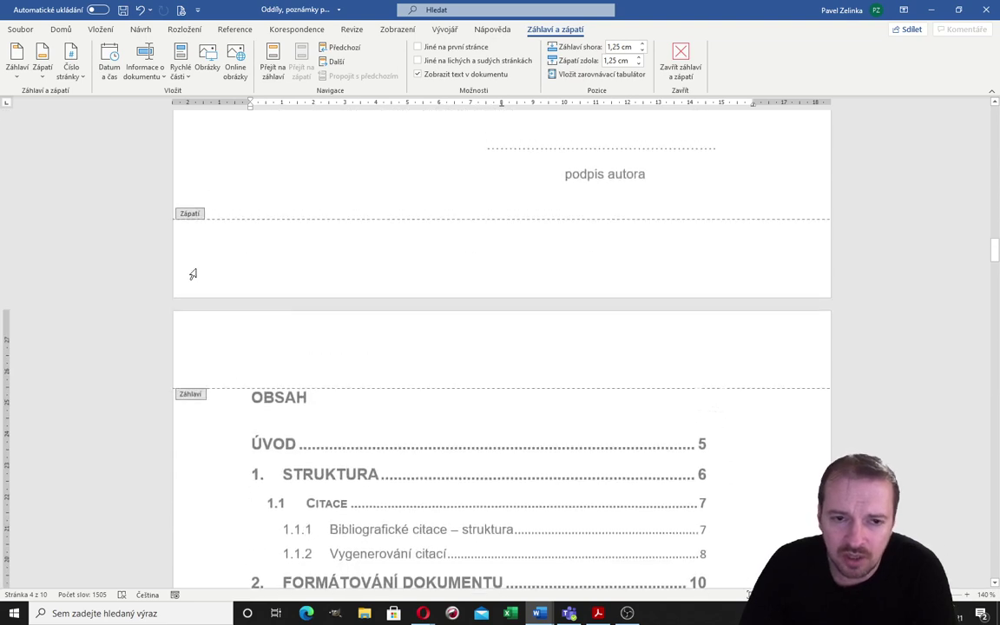
{"action": "scroll", "coordinate": [200, 262], "scroll_direction": "down", "scroll_amount": 5}
{"action": "scroll", "coordinate": [199, 262], "scroll_direction": "down", "scroll_amount": 10}
{"action": "scroll", "coordinate": [199, 263], "scroll_direction": "down", "scroll_amount": 5}
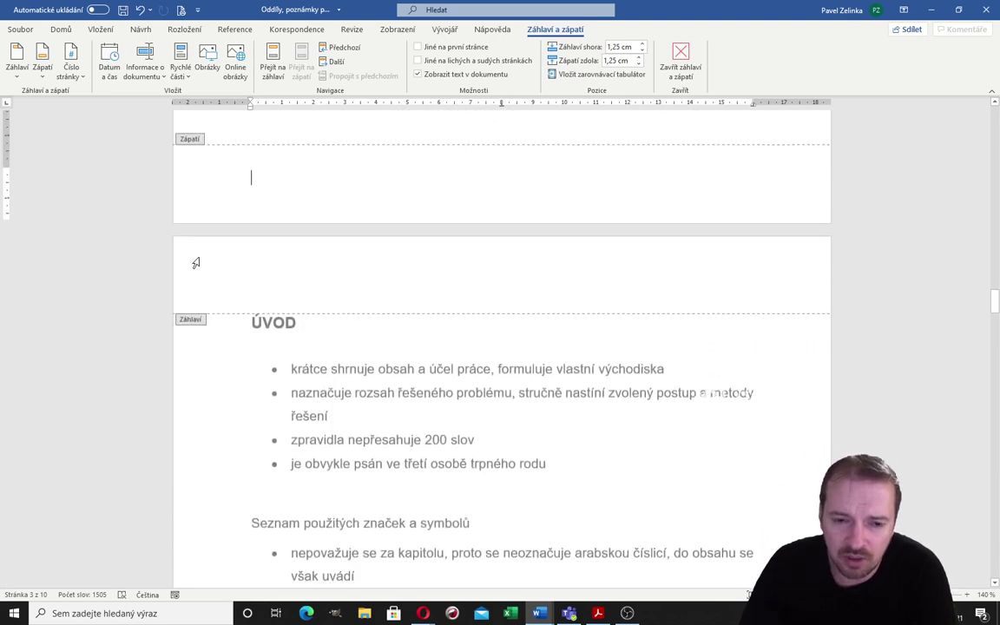
{"action": "scroll", "coordinate": [196, 263], "scroll_direction": "down", "scroll_amount": 4}
{"action": "scroll", "coordinate": [196, 263], "scroll_direction": "up", "scroll_amount": 2}
{"action": "scroll", "coordinate": [197, 262], "scroll_direction": "up", "scroll_amount": 3}
{"action": "scroll", "coordinate": [196, 262], "scroll_direction": "up", "scroll_amount": 1}
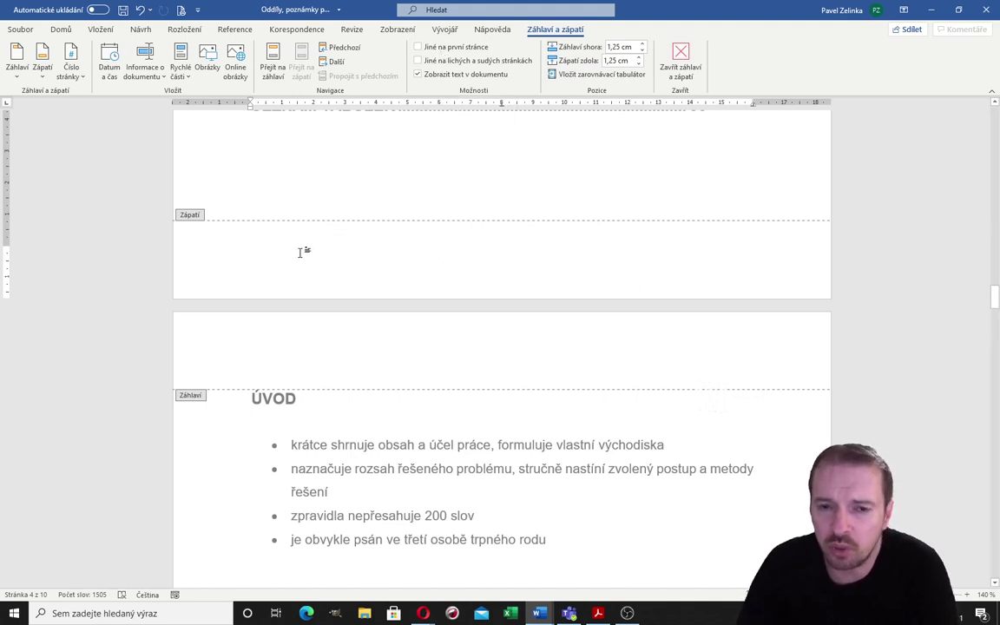
{"action": "scroll", "coordinate": [300, 253], "scroll_direction": "up", "scroll_amount": 3}
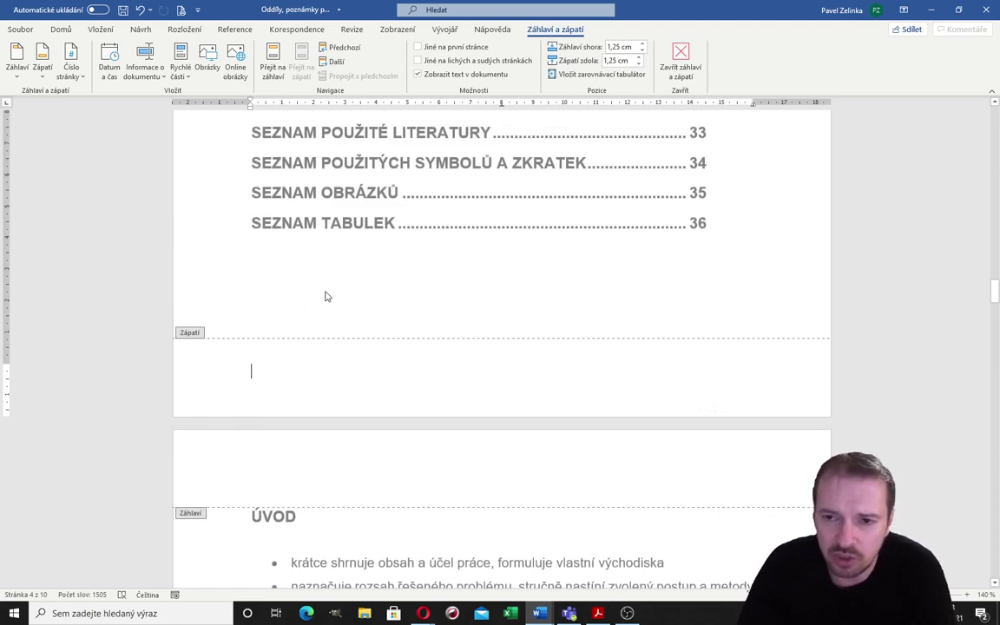
{"action": "scroll", "coordinate": [256, 353], "scroll_direction": "down", "scroll_amount": 1}
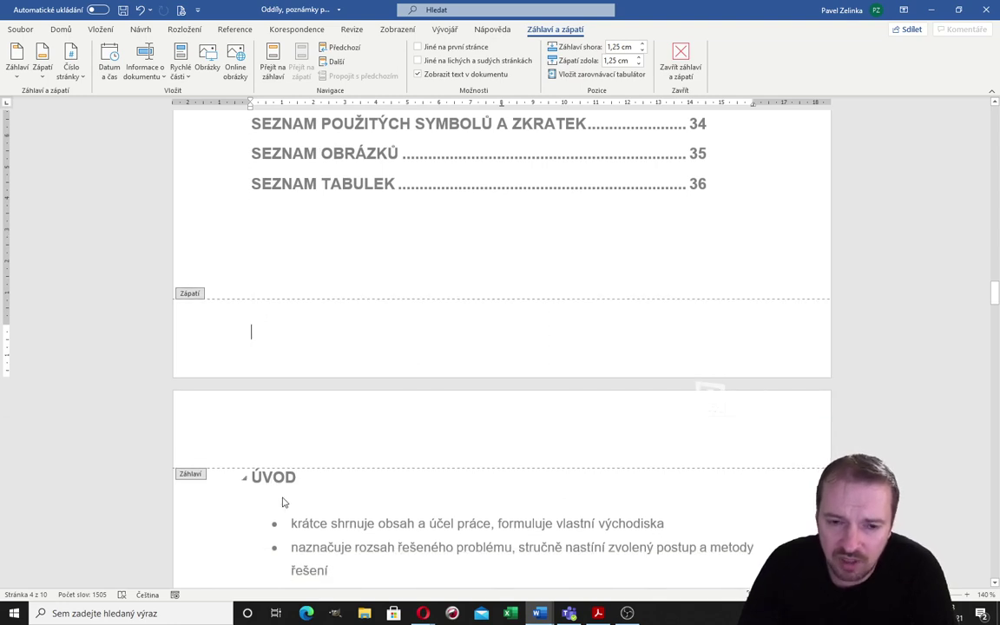
Leave footer editing and turn on Show/Hide ¶ to reveal the page break after the contents
{"action": "double_click", "coordinate": [372, 236]}
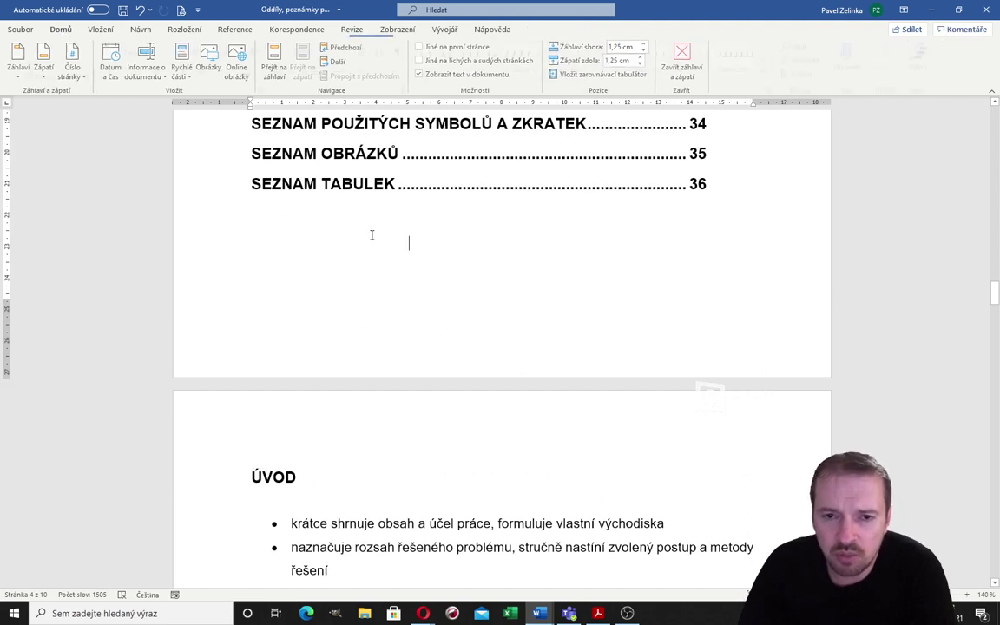
{"action": "left_click", "coordinate": [284, 217]}
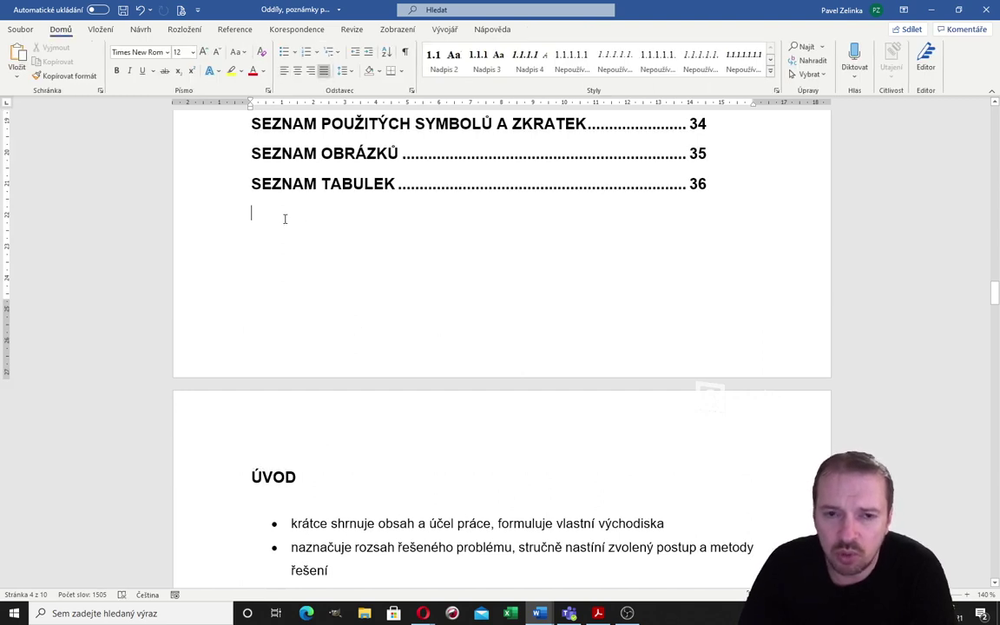
{"action": "left_click", "coordinate": [405, 54]}
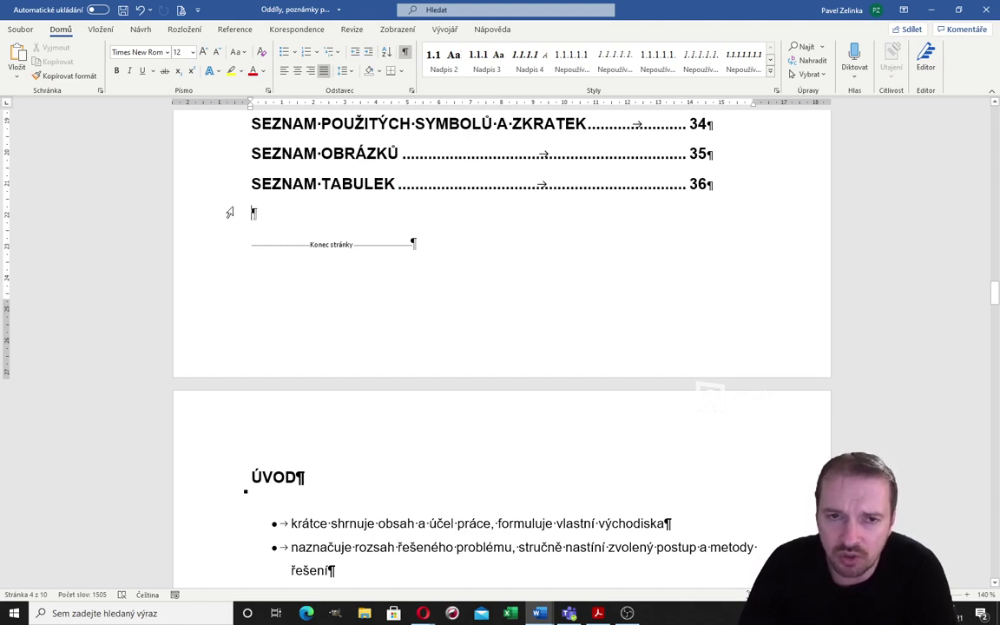
{"action": "left_click", "coordinate": [191, 32]}
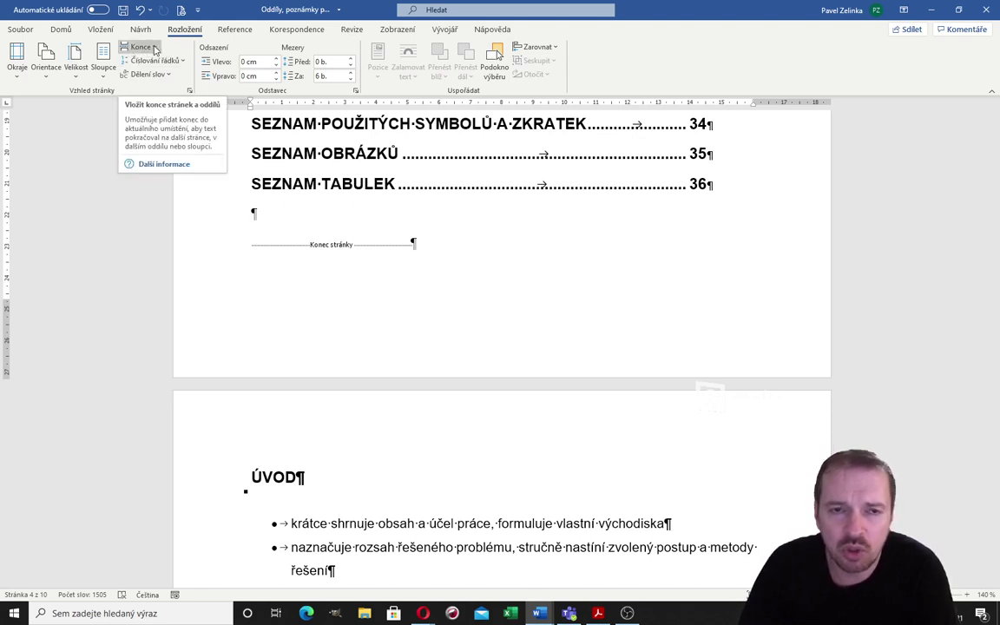
Insert a Další stránka (next page) section break at the end of the table of contents
{"action": "left_click", "coordinate": [154, 50]}
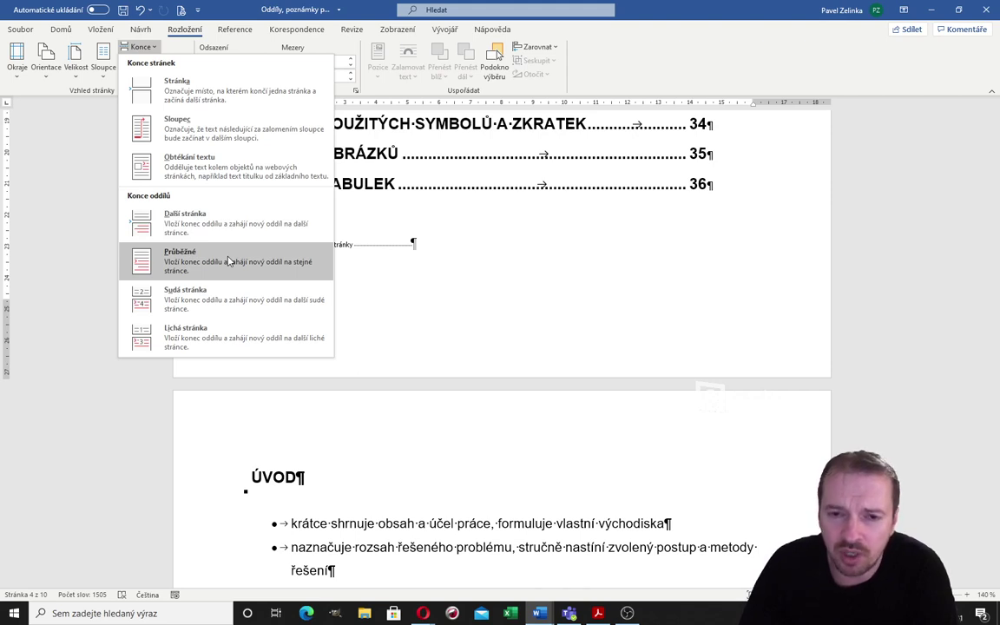
{"action": "left_click", "coordinate": [204, 223]}
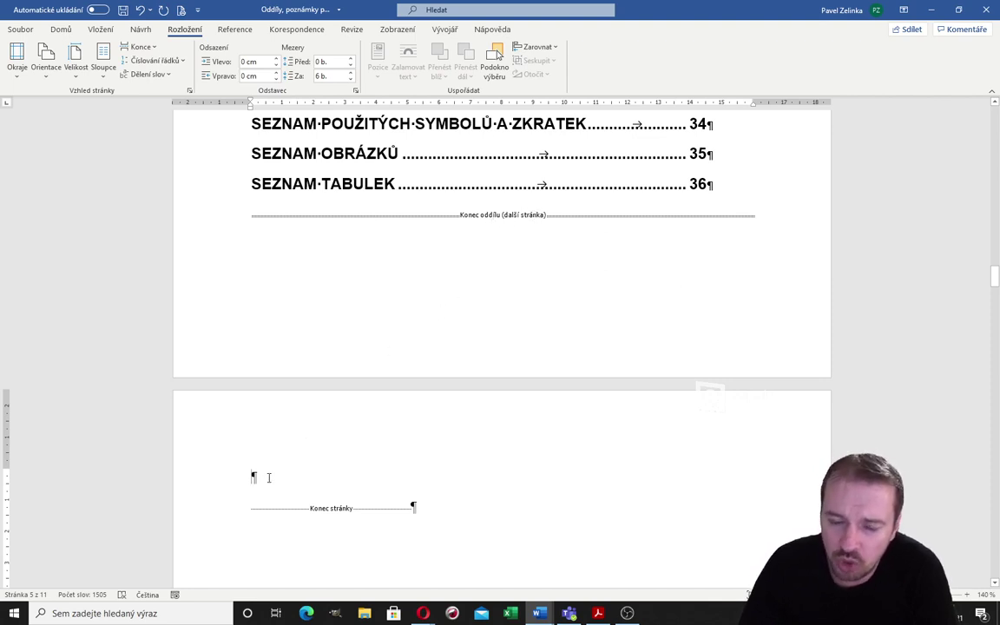
Delete the empty paragraph and the leftover page break before ÚVOD, leaving 10 pages
{"action": "scroll", "coordinate": [253, 473], "scroll_direction": "down", "scroll_amount": 2}
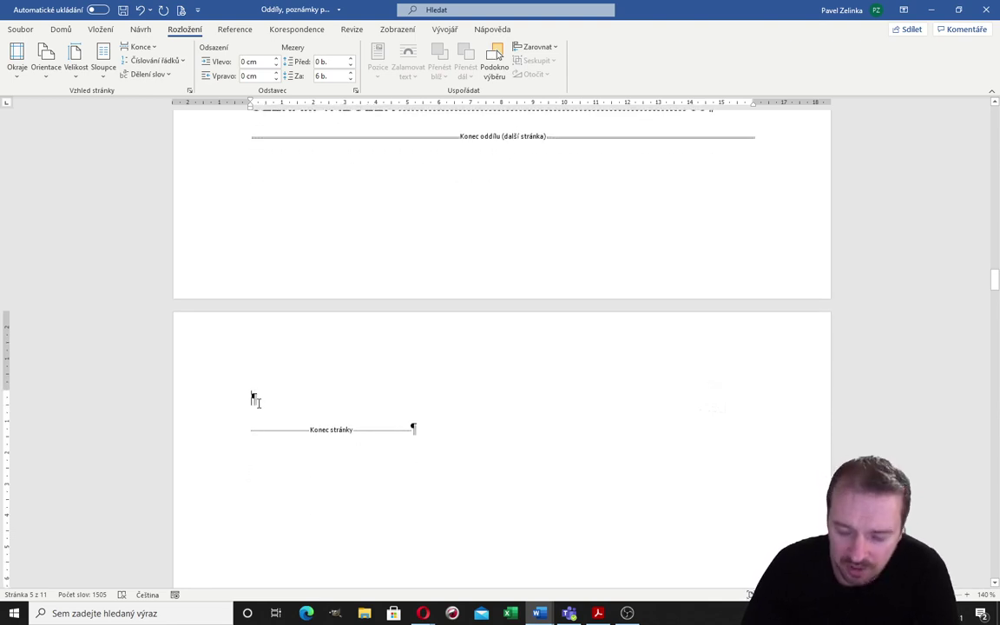
{"action": "key", "text": "Delete"}
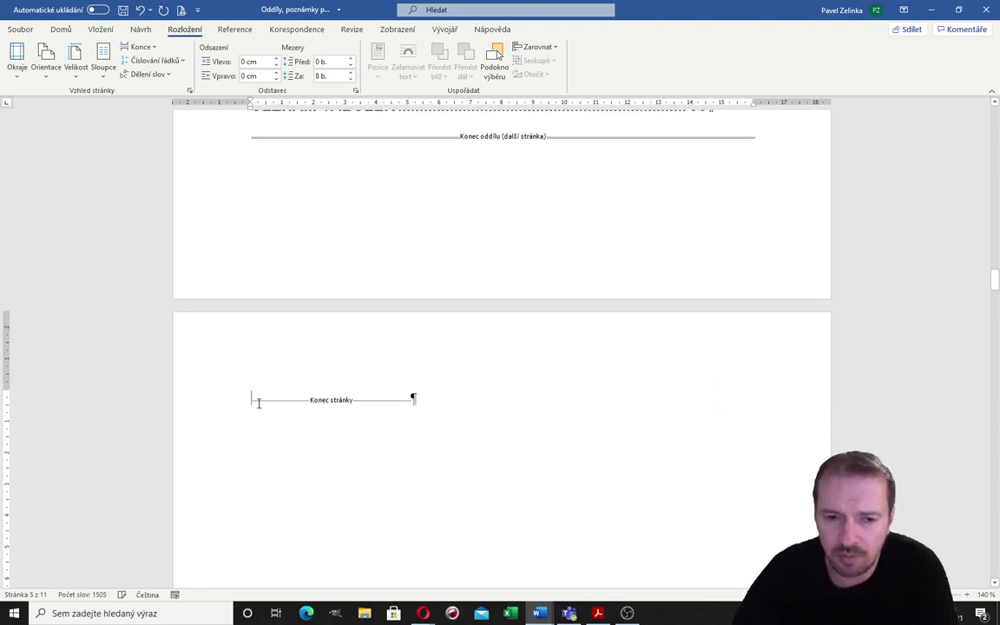
{"action": "key", "text": "Delete"}
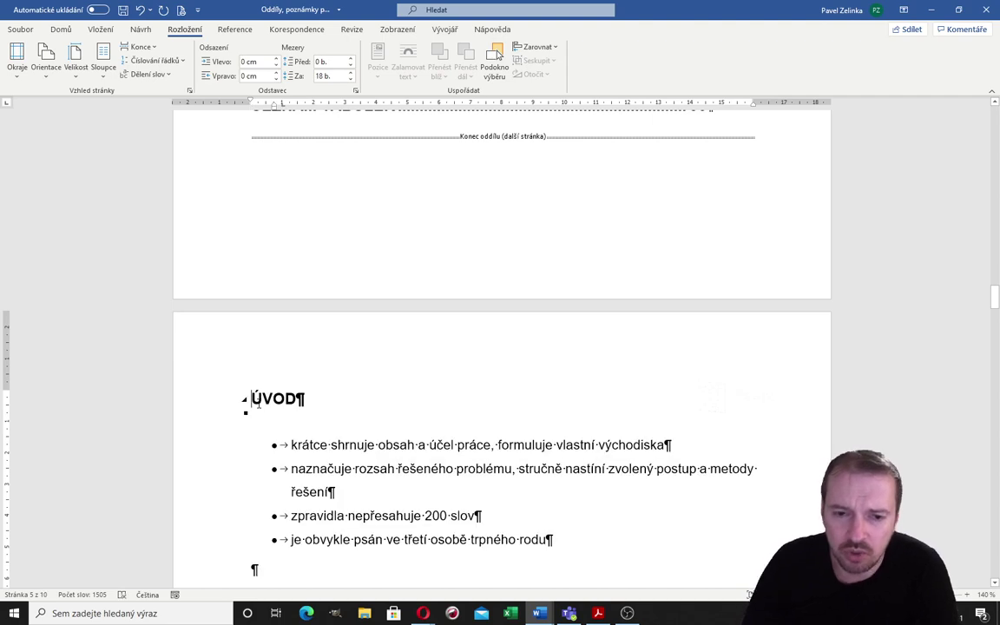
Open footer editing in the Oddíl 2 footer on the ÚVOD page and show the Dolní okraj stránky number styles
{"action": "double_click", "coordinate": [345, 278]}
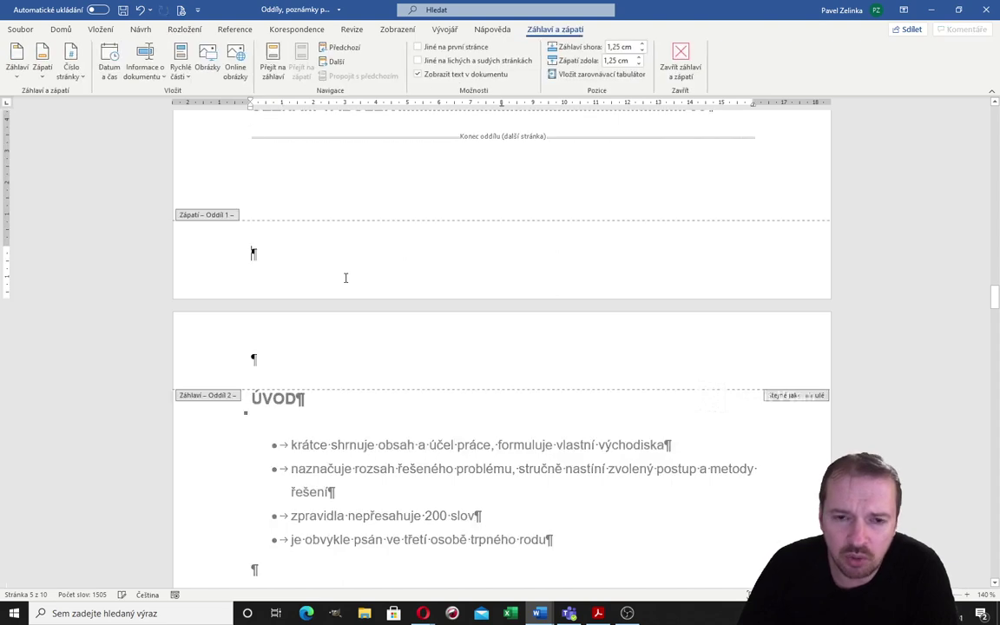
{"action": "scroll", "coordinate": [229, 227], "scroll_direction": "up", "scroll_amount": 1}
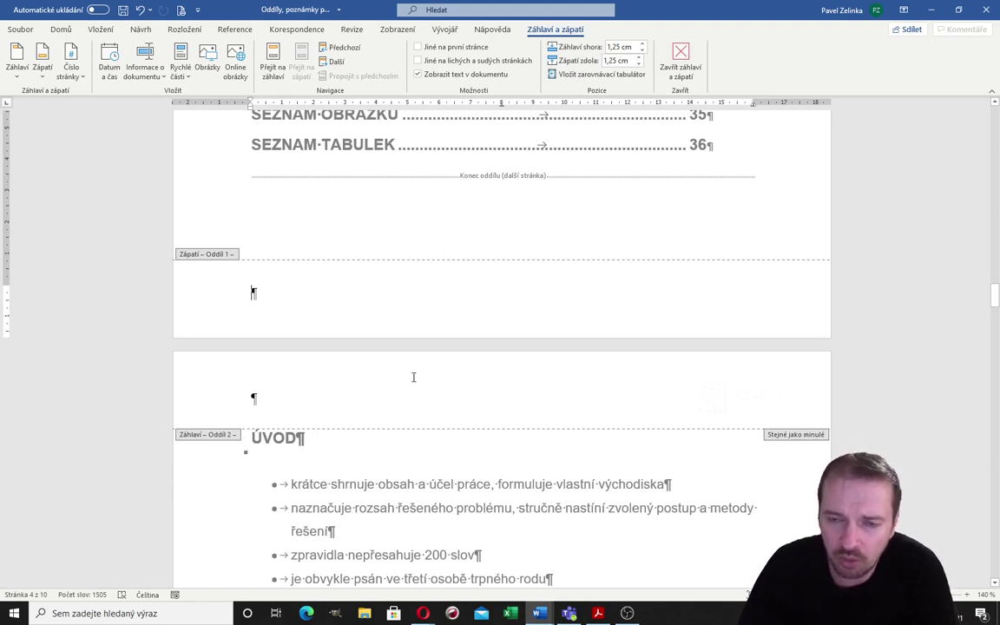
{"action": "scroll", "coordinate": [413, 377], "scroll_direction": "down", "scroll_amount": 3}
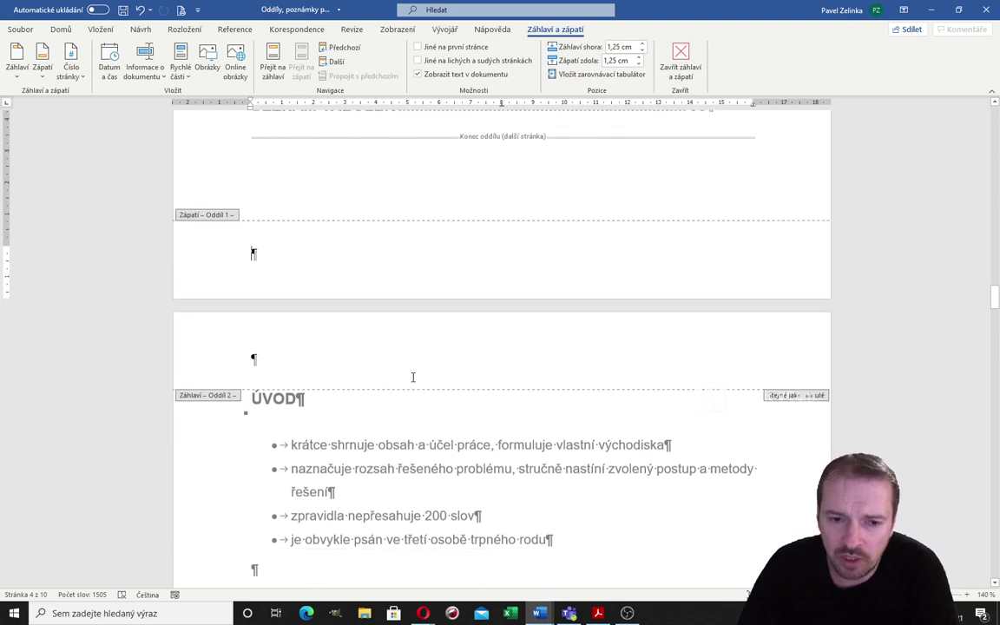
{"action": "scroll", "coordinate": [411, 382], "scroll_direction": "down", "scroll_amount": 3}
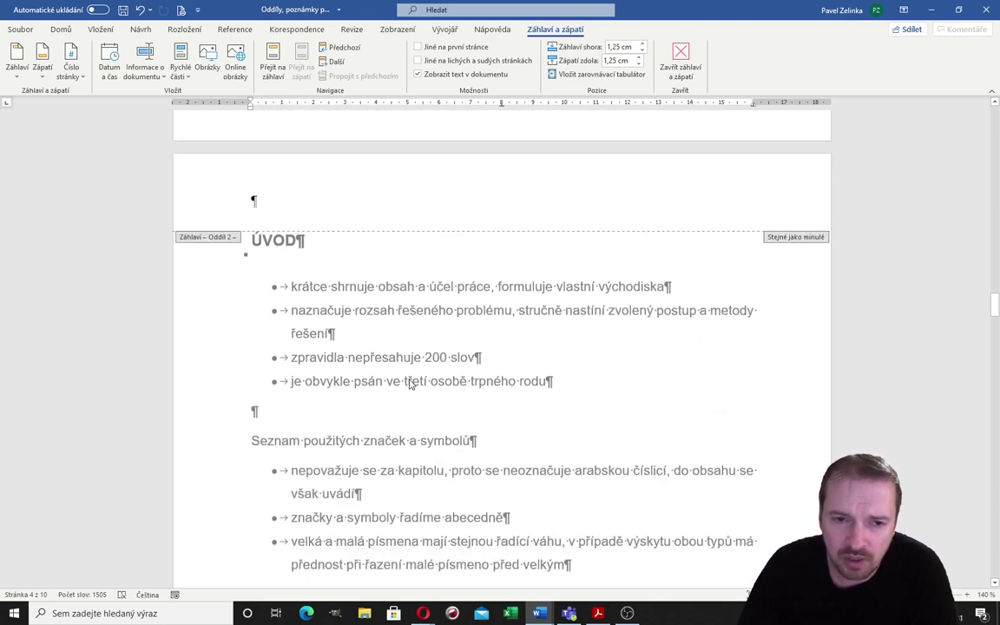
{"action": "scroll", "coordinate": [411, 382], "scroll_direction": "down", "scroll_amount": 5}
{"action": "scroll", "coordinate": [411, 382], "scroll_direction": "down", "scroll_amount": 2}
{"action": "scroll", "coordinate": [434, 434], "scroll_direction": "down", "scroll_amount": 3}
{"action": "left_click", "coordinate": [468, 481]}
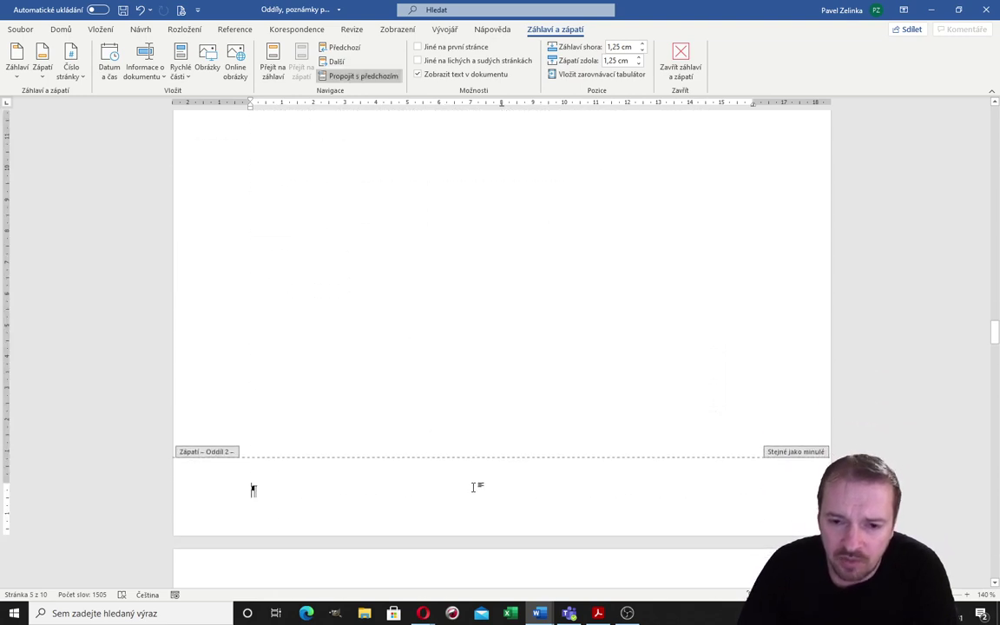
{"action": "left_click", "coordinate": [81, 78]}
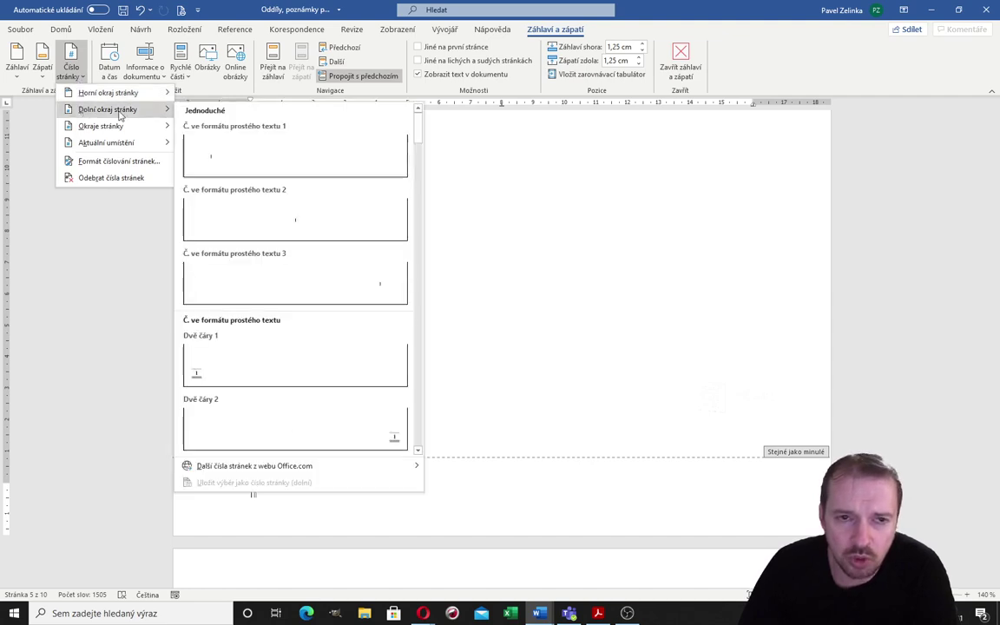
{"action": "mouse_move", "coordinate": [108, 110]}
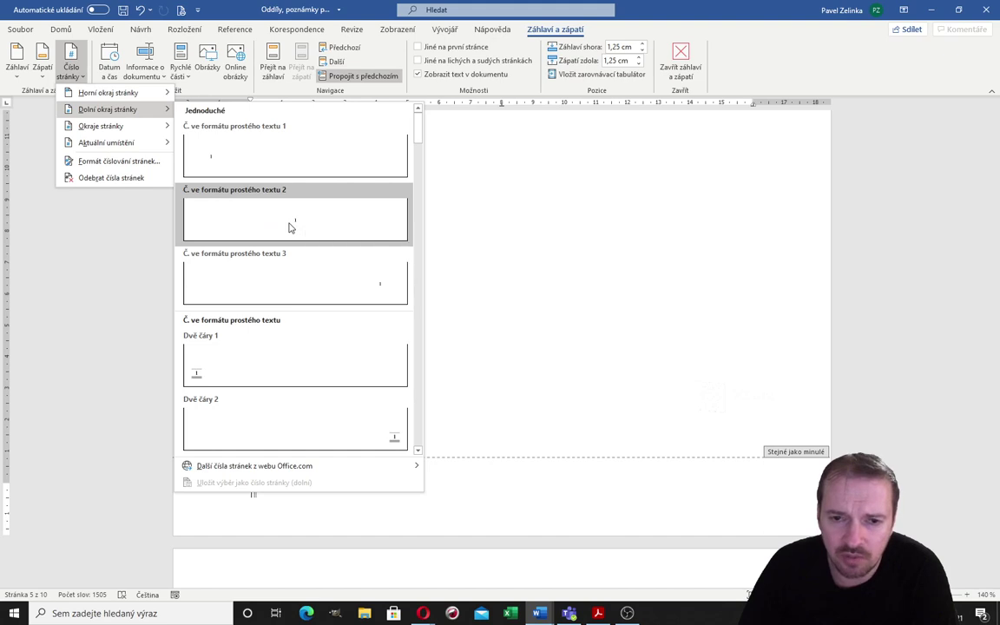
Insert the 'Č. ve formátu prostého textu 2' page number, giving footers numbered 5, 4 and 3
{"action": "left_click", "coordinate": [290, 227]}
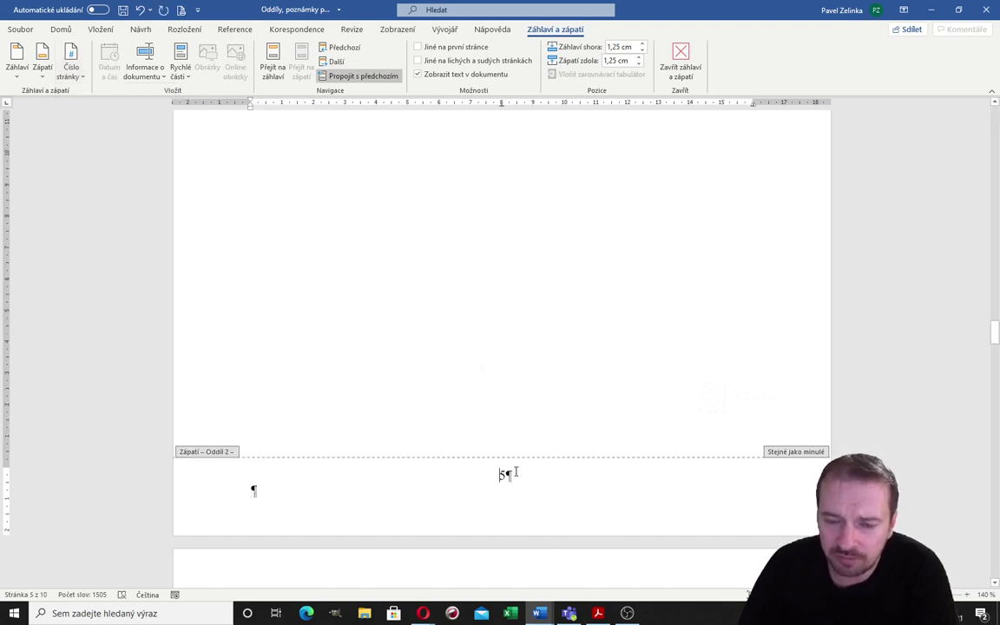
{"action": "scroll", "coordinate": [516, 471], "scroll_direction": "up", "scroll_amount": 10}
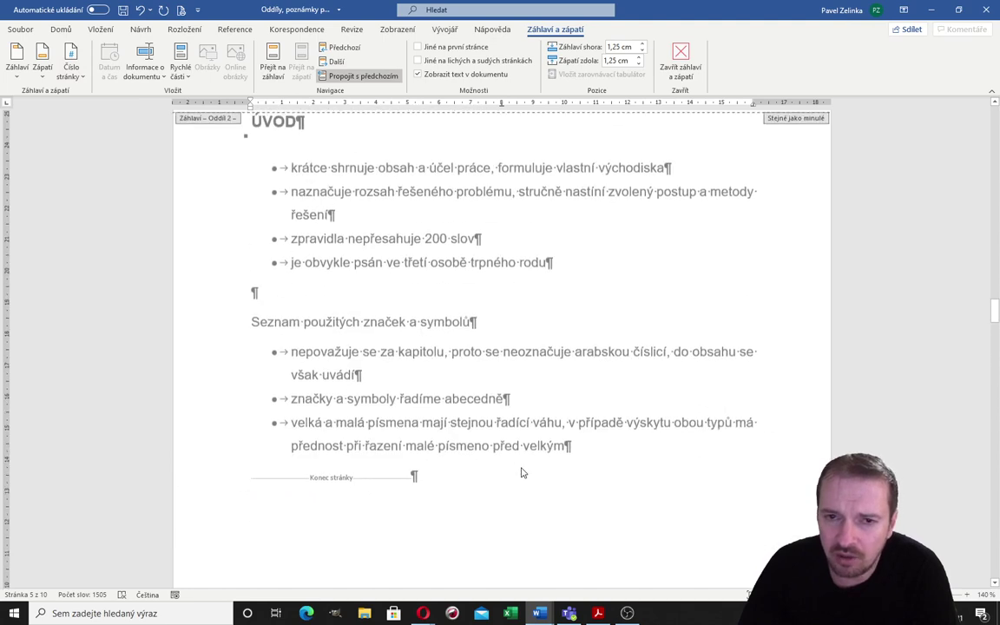
{"action": "scroll", "coordinate": [522, 467], "scroll_direction": "up", "scroll_amount": 3}
{"action": "scroll", "coordinate": [522, 468], "scroll_direction": "down", "scroll_amount": 3}
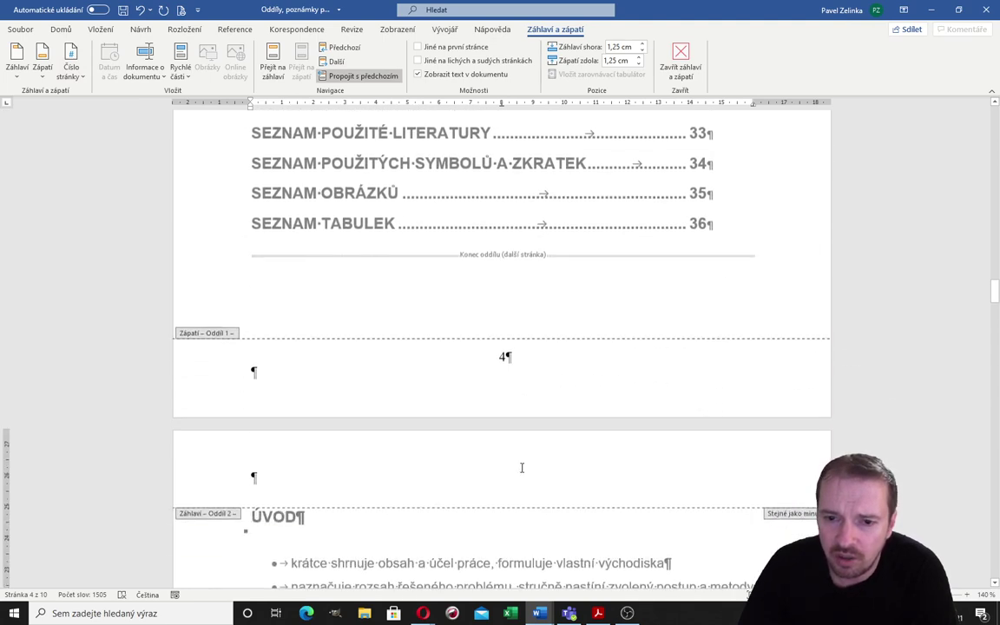
{"action": "scroll", "coordinate": [522, 468], "scroll_direction": "up", "scroll_amount": 2}
{"action": "scroll", "coordinate": [521, 466], "scroll_direction": "down", "scroll_amount": 3}
{"action": "scroll", "coordinate": [520, 439], "scroll_direction": "up", "scroll_amount": 4}
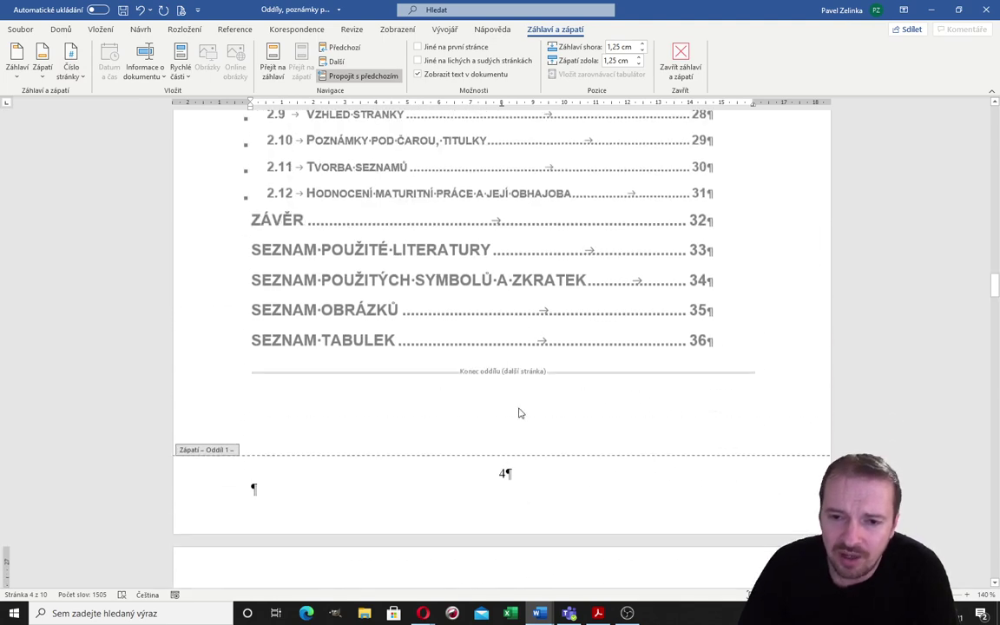
{"action": "scroll", "coordinate": [514, 421], "scroll_direction": "up", "scroll_amount": 4}
{"action": "scroll", "coordinate": [514, 417], "scroll_direction": "up", "scroll_amount": 4}
{"action": "scroll", "coordinate": [511, 347], "scroll_direction": "up", "scroll_amount": 4}
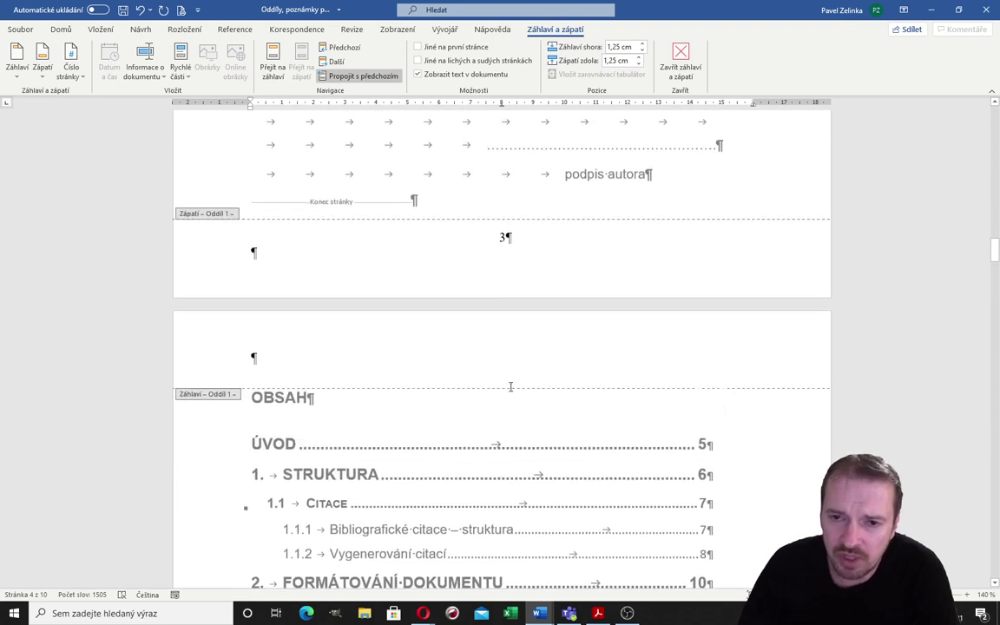
{"action": "scroll", "coordinate": [486, 282], "scroll_direction": "up", "scroll_amount": 3}
{"action": "scroll", "coordinate": [480, 307], "scroll_direction": "up", "scroll_amount": 1}
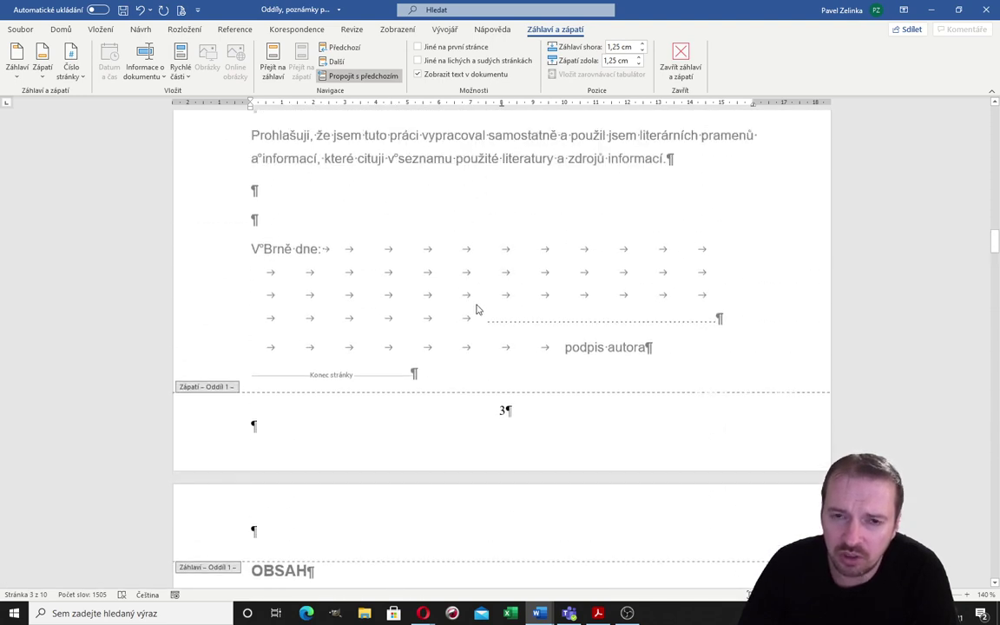
{"action": "scroll", "coordinate": [451, 243], "scroll_direction": "up", "scroll_amount": 4}
{"action": "scroll", "coordinate": [379, 274], "scroll_direction": "down", "scroll_amount": 3}
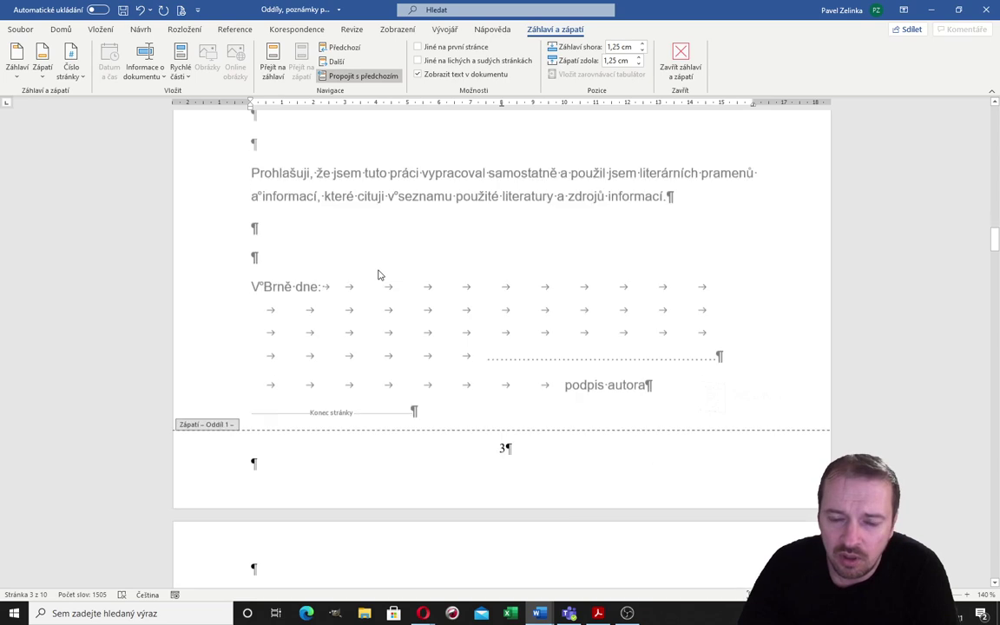
{"action": "scroll", "coordinate": [403, 290], "scroll_direction": "down", "scroll_amount": 4}
{"action": "scroll", "coordinate": [454, 356], "scroll_direction": "down", "scroll_amount": 3}
{"action": "scroll", "coordinate": [452, 359], "scroll_direction": "down", "scroll_amount": 3}
{"action": "scroll", "coordinate": [452, 358], "scroll_direction": "down", "scroll_amount": 3}
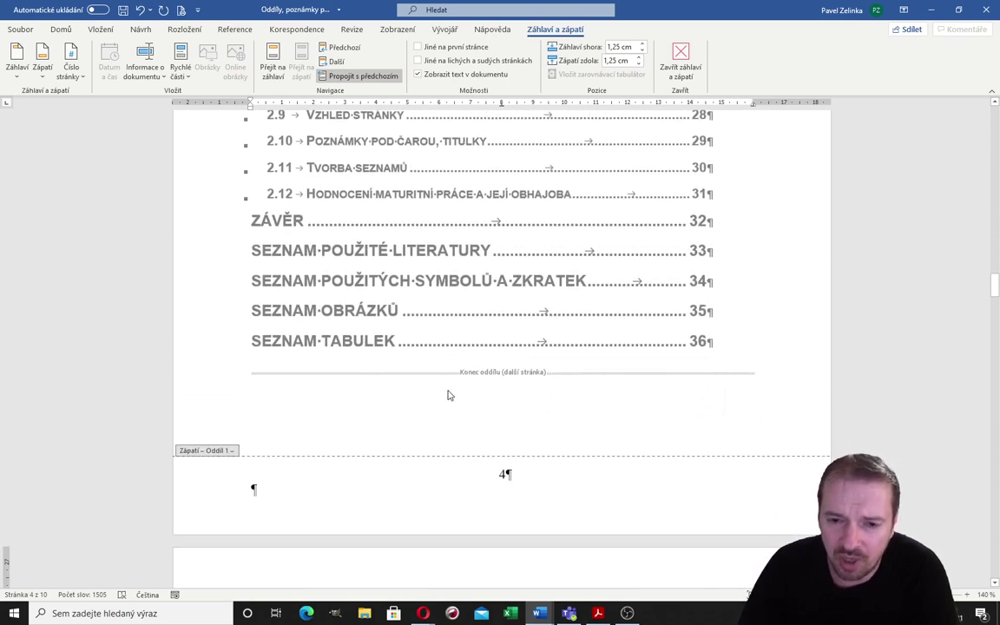
{"action": "scroll", "coordinate": [469, 408], "scroll_direction": "up", "scroll_amount": 1}
{"action": "scroll", "coordinate": [493, 425], "scroll_direction": "down", "scroll_amount": 3}
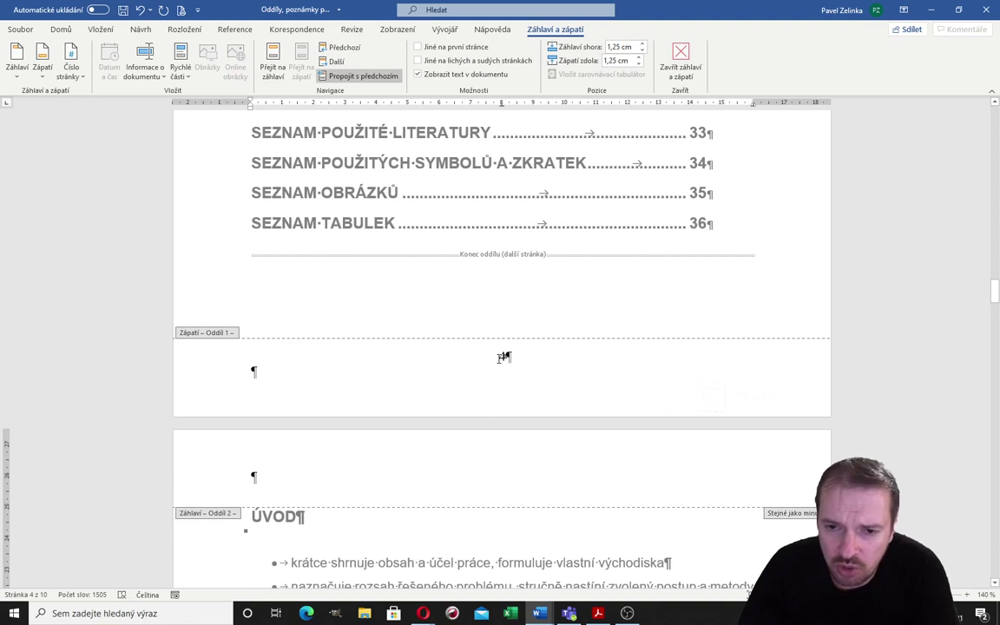
Delete the page number from the Oddíl 1 footer, confirming the section 2 footer is also empty
{"action": "double_click", "coordinate": [502, 357]}
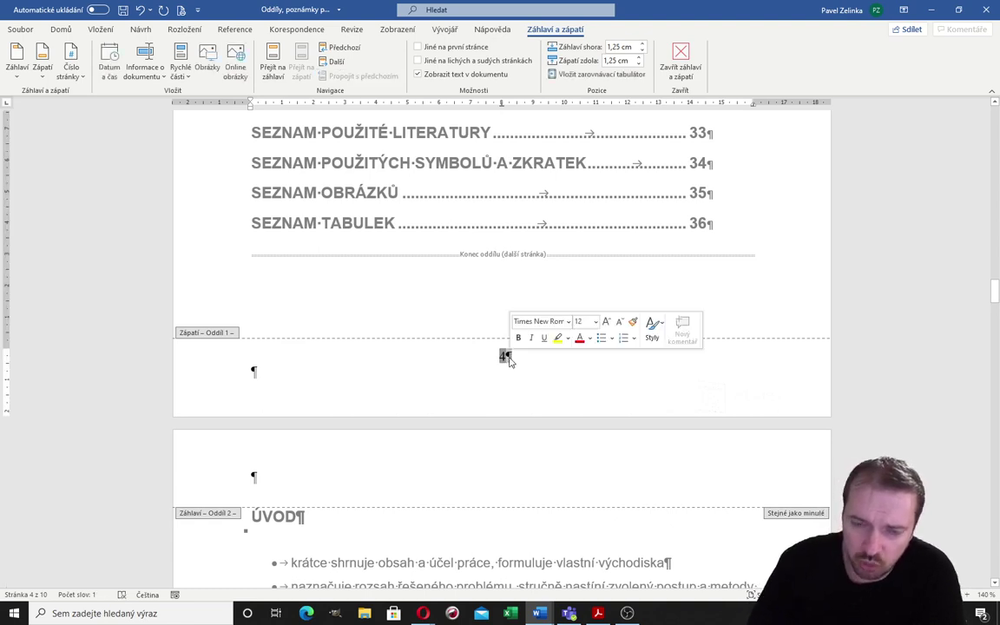
{"action": "key", "text": "Delete"}
{"action": "scroll", "coordinate": [535, 354], "scroll_direction": "down", "scroll_amount": 4}
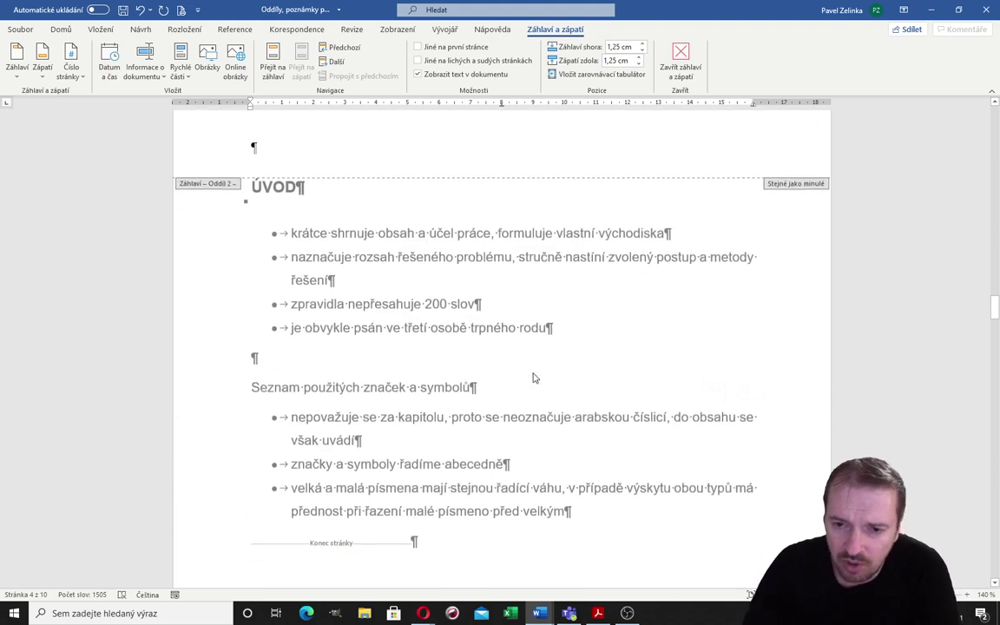
{"action": "scroll", "coordinate": [533, 380], "scroll_direction": "down", "scroll_amount": 5}
{"action": "scroll", "coordinate": [533, 380], "scroll_direction": "down", "scroll_amount": 2}
{"action": "scroll", "coordinate": [486, 390], "scroll_direction": "up", "scroll_amount": 1}
{"action": "scroll", "coordinate": [477, 397], "scroll_direction": "up", "scroll_amount": 4}
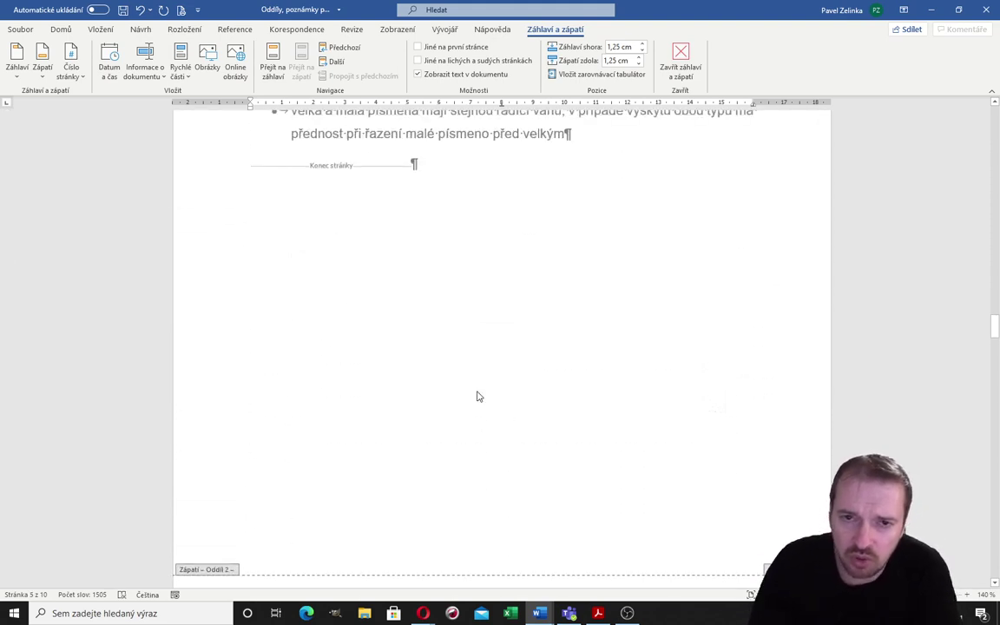
{"action": "scroll", "coordinate": [477, 397], "scroll_direction": "up", "scroll_amount": 2}
{"action": "scroll", "coordinate": [477, 396], "scroll_direction": "down", "scroll_amount": 1}
{"action": "scroll", "coordinate": [477, 397], "scroll_direction": "down", "scroll_amount": 2}
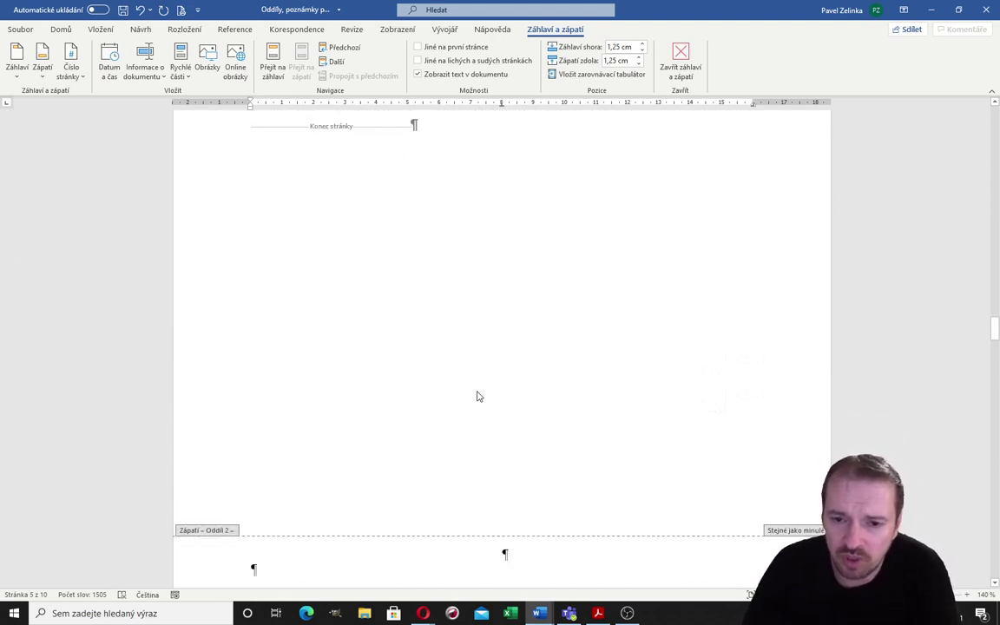
{"action": "scroll", "coordinate": [477, 397], "scroll_direction": "down", "scroll_amount": 1}
{"action": "scroll", "coordinate": [477, 397], "scroll_direction": "up", "scroll_amount": 3}
{"action": "scroll", "coordinate": [476, 397], "scroll_direction": "up", "scroll_amount": 2}
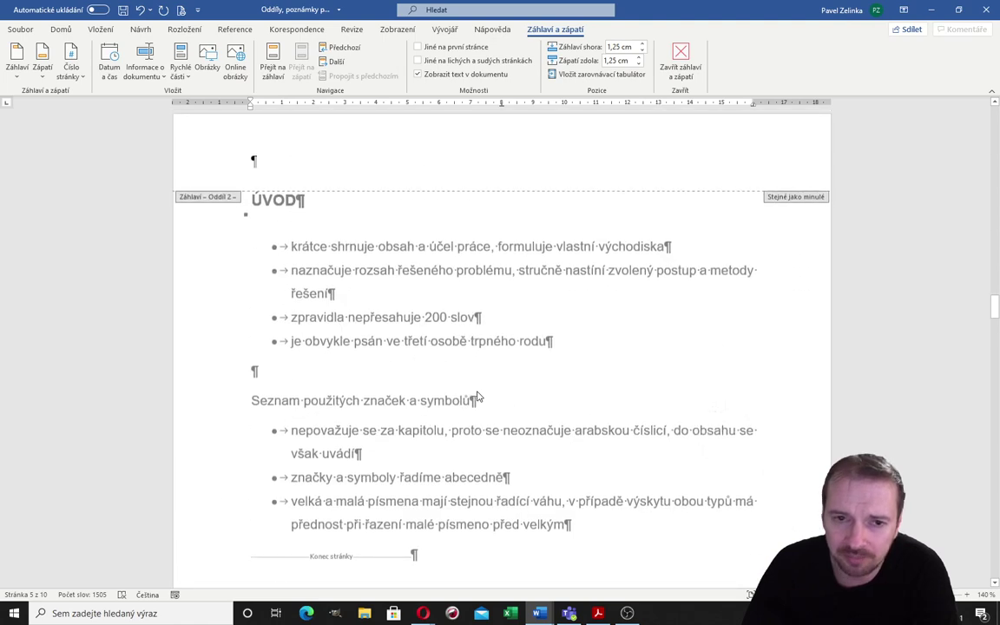
{"action": "scroll", "coordinate": [477, 395], "scroll_direction": "up", "scroll_amount": 2}
{"action": "scroll", "coordinate": [477, 392], "scroll_direction": "up", "scroll_amount": 2}
{"action": "left_click", "coordinate": [477, 365]}
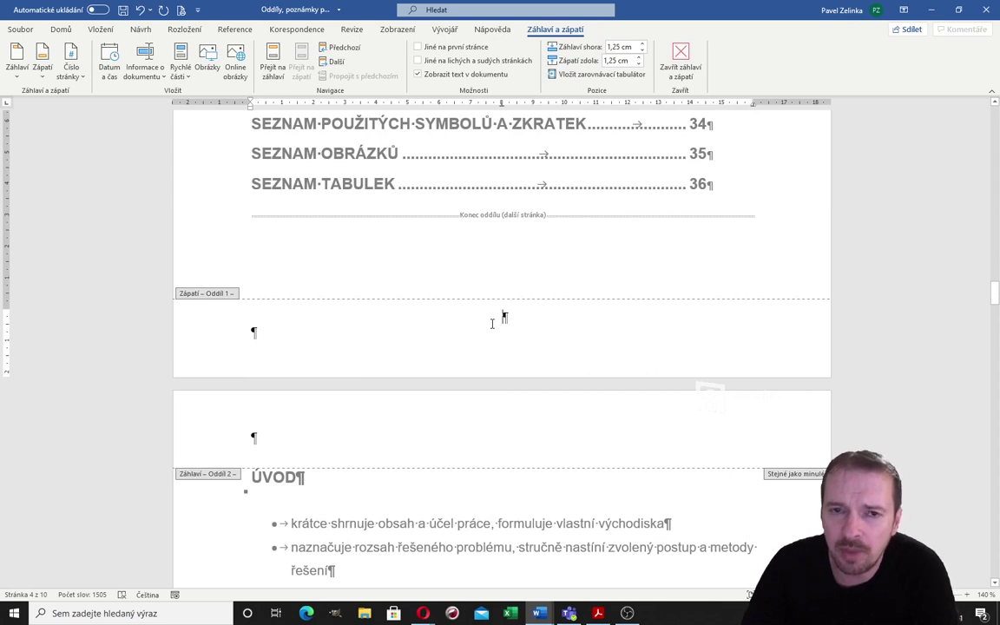
{"action": "scroll", "coordinate": [446, 247], "scroll_direction": "down", "scroll_amount": 1}
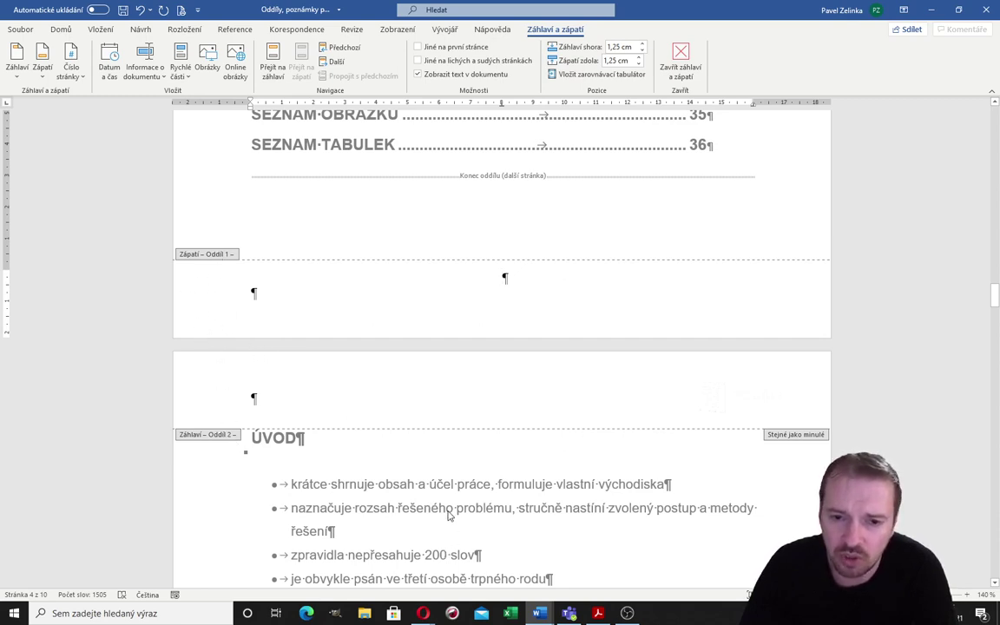
Move to the section 2 footer and turn off Propojit s předchozím (Link to Previous)
{"action": "key", "text": "Down"}
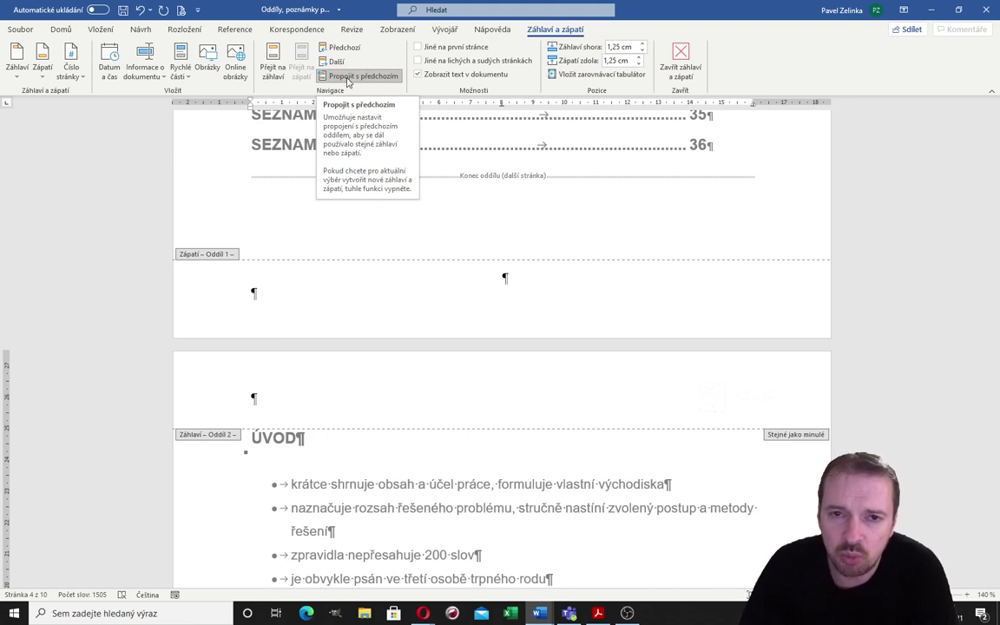
{"action": "left_click", "coordinate": [347, 78]}
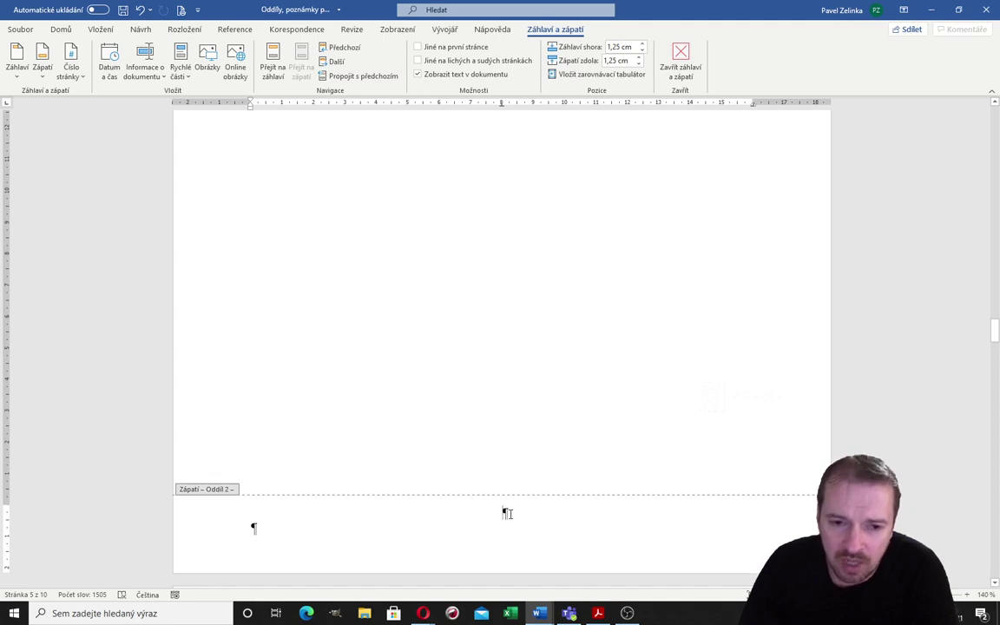
Add the centred 'Č. ve formátu prostého textu 2' number 5 to section 2's footer only
{"action": "left_click", "coordinate": [83, 78]}
{"action": "mouse_move", "coordinate": [108, 109]}
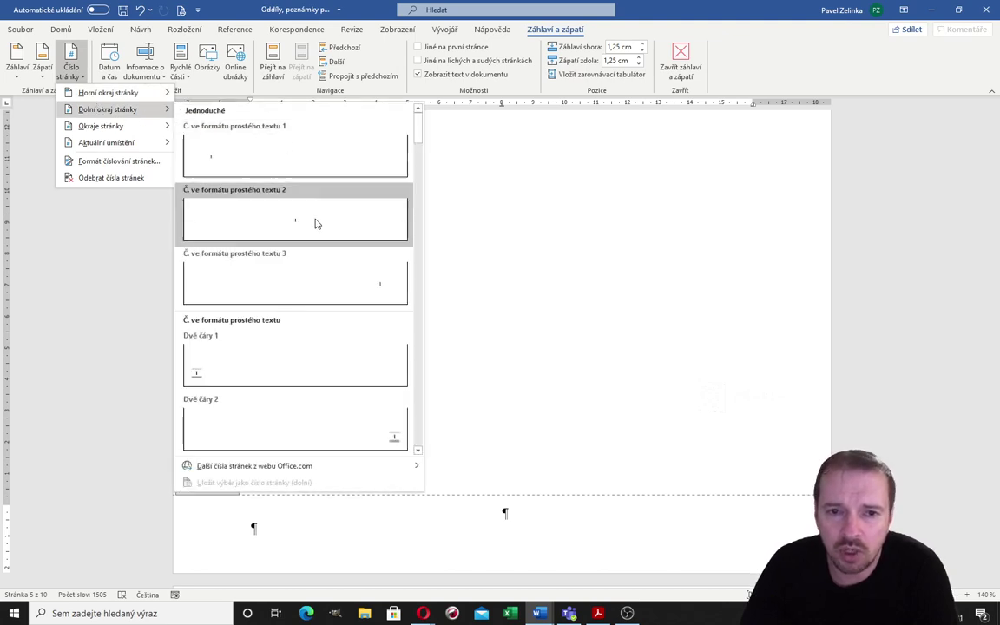
{"action": "left_click", "coordinate": [314, 221]}
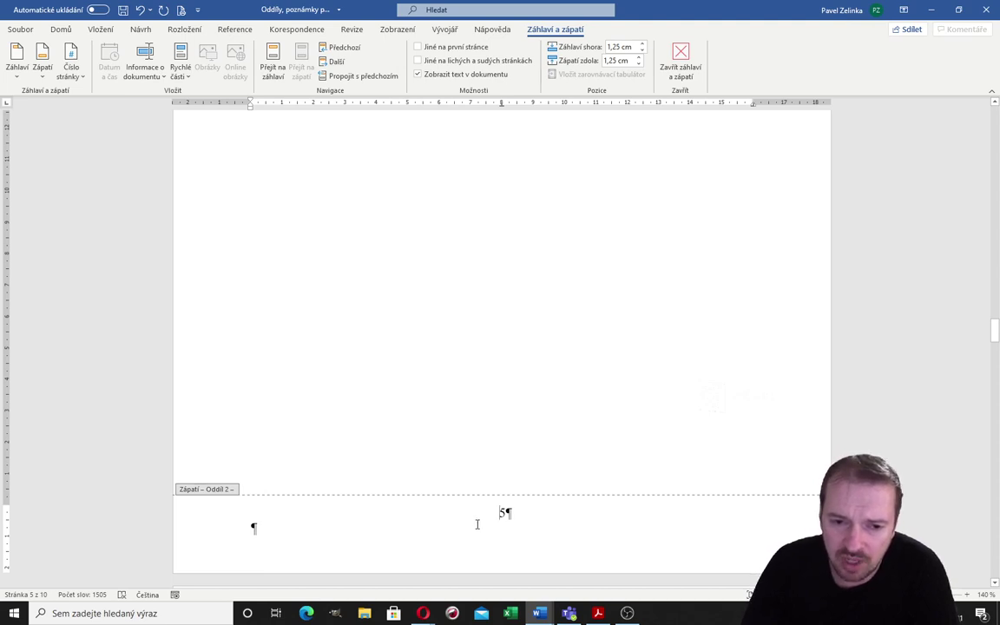
{"action": "scroll", "coordinate": [529, 531], "scroll_direction": "up", "scroll_amount": 5}
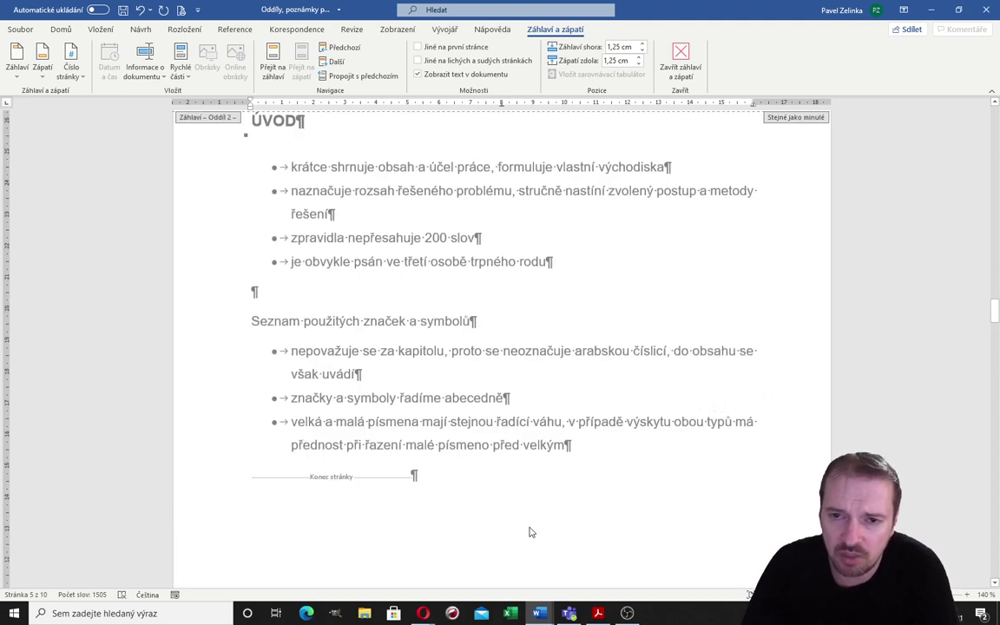
{"action": "scroll", "coordinate": [528, 531], "scroll_direction": "up", "scroll_amount": 5}
{"action": "scroll", "coordinate": [523, 486], "scroll_direction": "up", "scroll_amount": 3}
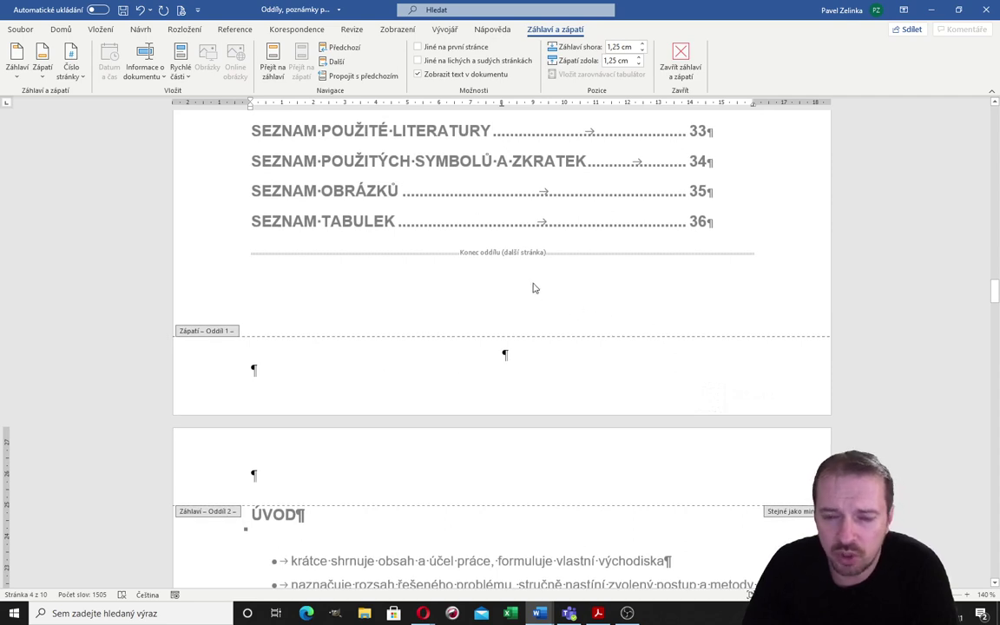
{"action": "mouse_move", "coordinate": [252, 174]}
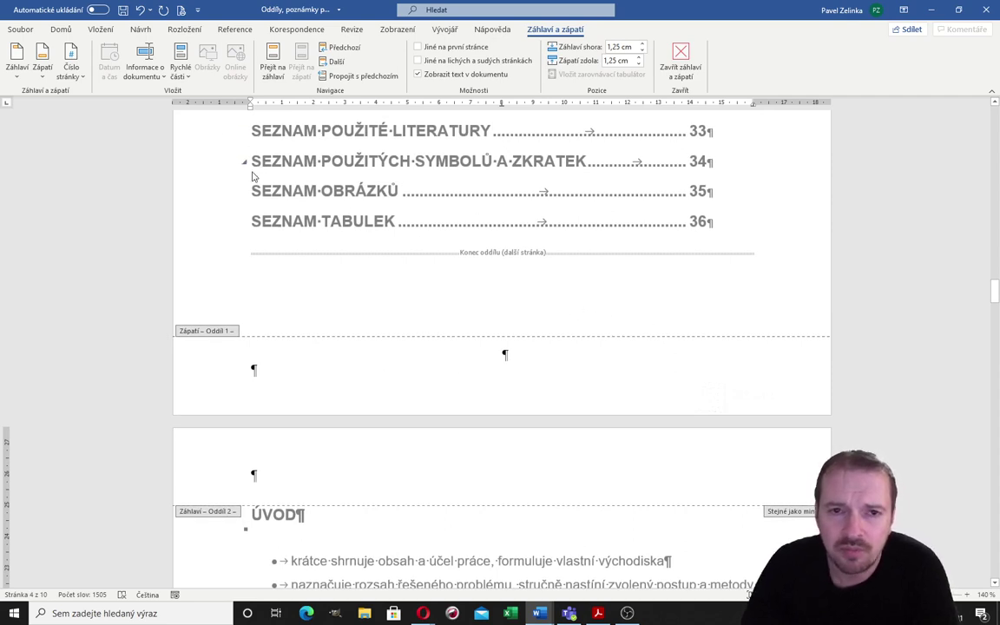
{"action": "scroll", "coordinate": [252, 176], "scroll_direction": "up", "scroll_amount": 2}
{"action": "left_click", "coordinate": [61, 29]}
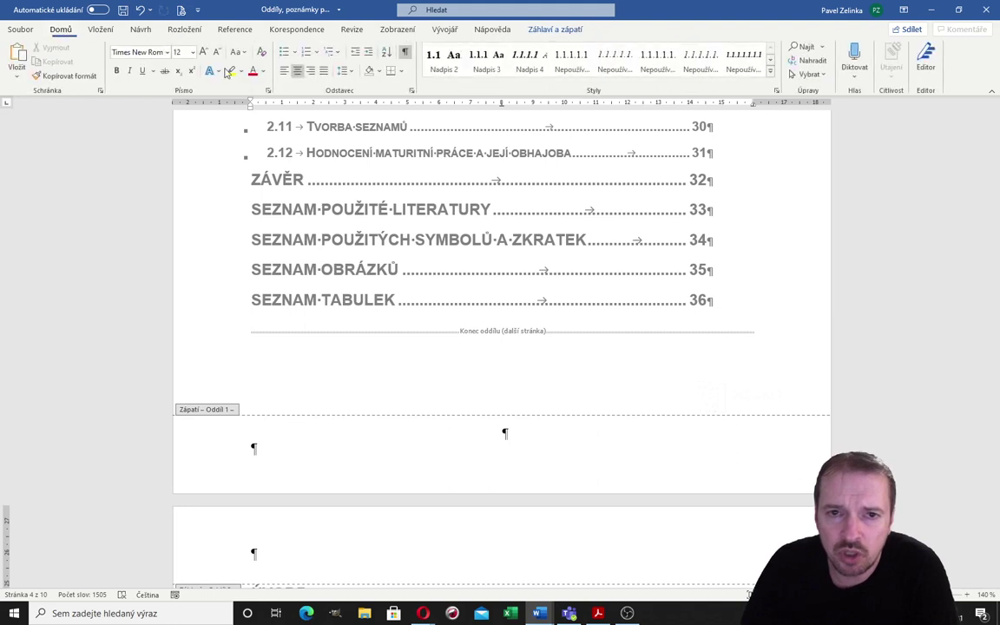
{"action": "left_click", "coordinate": [404, 54]}
{"action": "scroll", "coordinate": [491, 308], "scroll_direction": "down", "scroll_amount": 1}
{"action": "scroll", "coordinate": [486, 320], "scroll_direction": "down", "scroll_amount": 5}
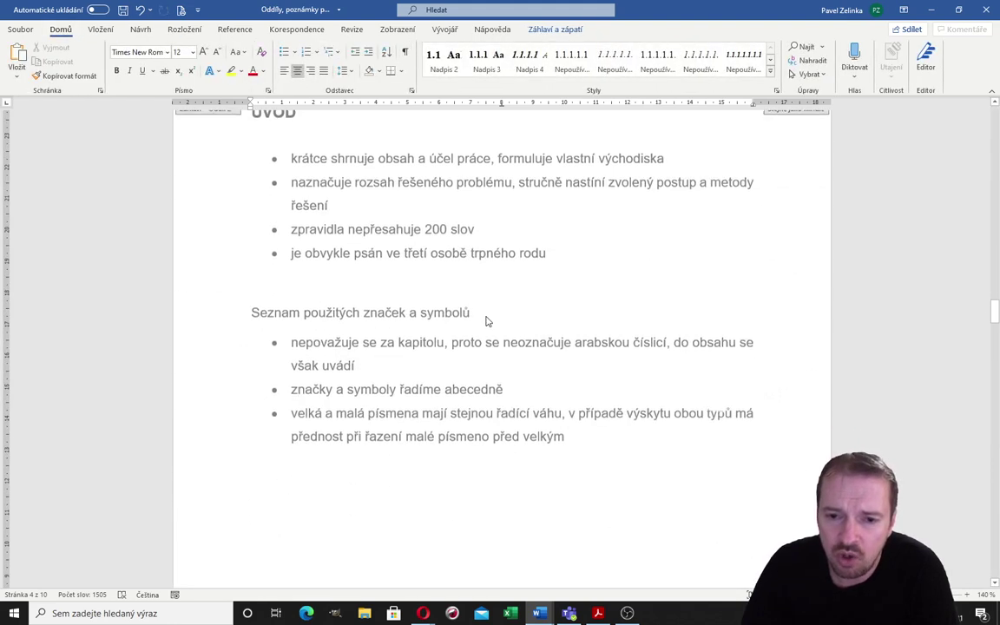
{"action": "left_click", "coordinate": [466, 285]}
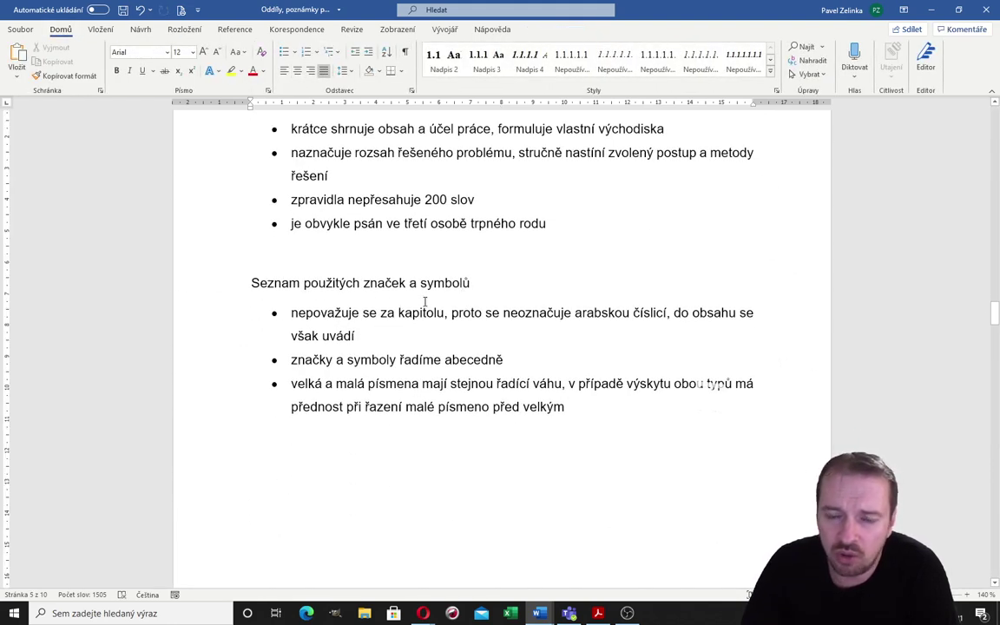
{"action": "scroll", "coordinate": [365, 296], "scroll_direction": "up", "scroll_amount": 3}
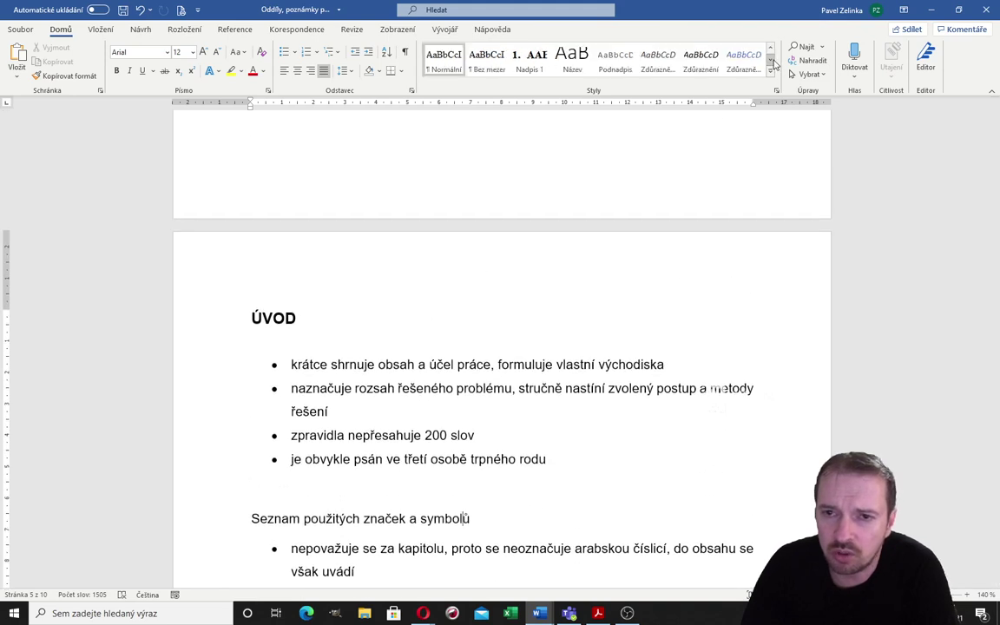
{"action": "scroll", "coordinate": [665, 195], "scroll_direction": "down", "scroll_amount": 3}
{"action": "scroll", "coordinate": [637, 266], "scroll_direction": "down", "scroll_amount": 3}
{"action": "scroll", "coordinate": [637, 266], "scroll_direction": "down", "scroll_amount": 3}
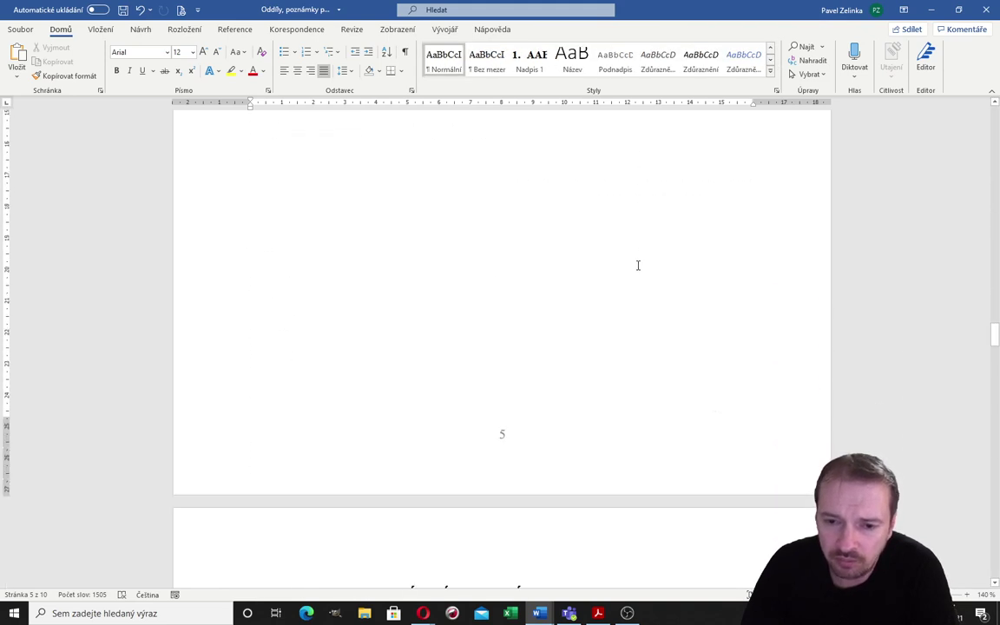
{"action": "scroll", "coordinate": [637, 266], "scroll_direction": "up", "scroll_amount": 5}
{"action": "scroll", "coordinate": [637, 266], "scroll_direction": "up", "scroll_amount": 3}
{"action": "scroll", "coordinate": [637, 265], "scroll_direction": "up", "scroll_amount": 3}
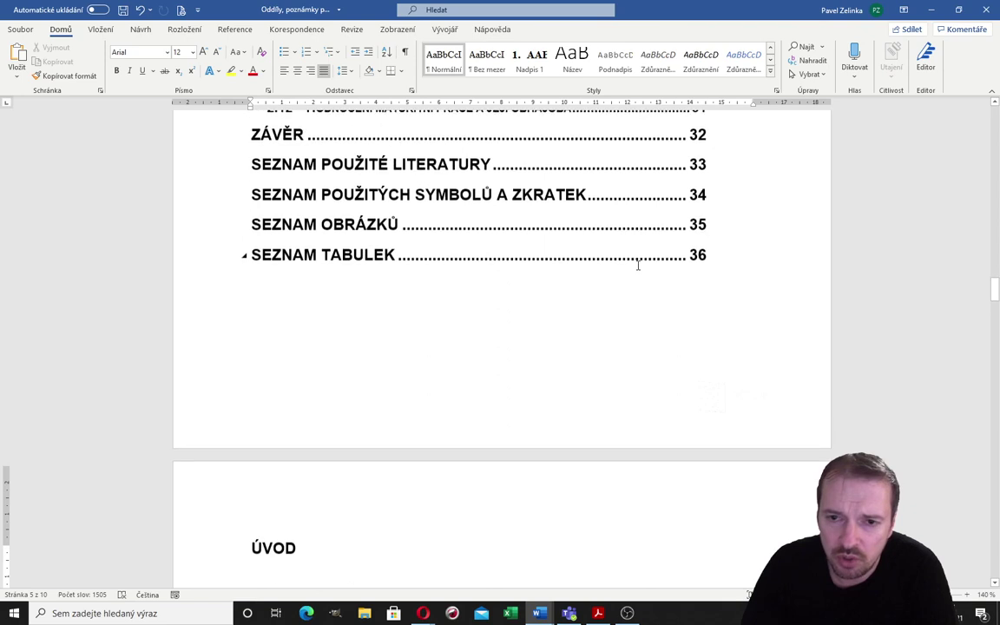
{"action": "scroll", "coordinate": [509, 250], "scroll_direction": "down", "scroll_amount": 2}
{"action": "scroll", "coordinate": [509, 250], "scroll_direction": "up", "scroll_amount": 3}
{"action": "scroll", "coordinate": [509, 250], "scroll_direction": "up", "scroll_amount": 3}
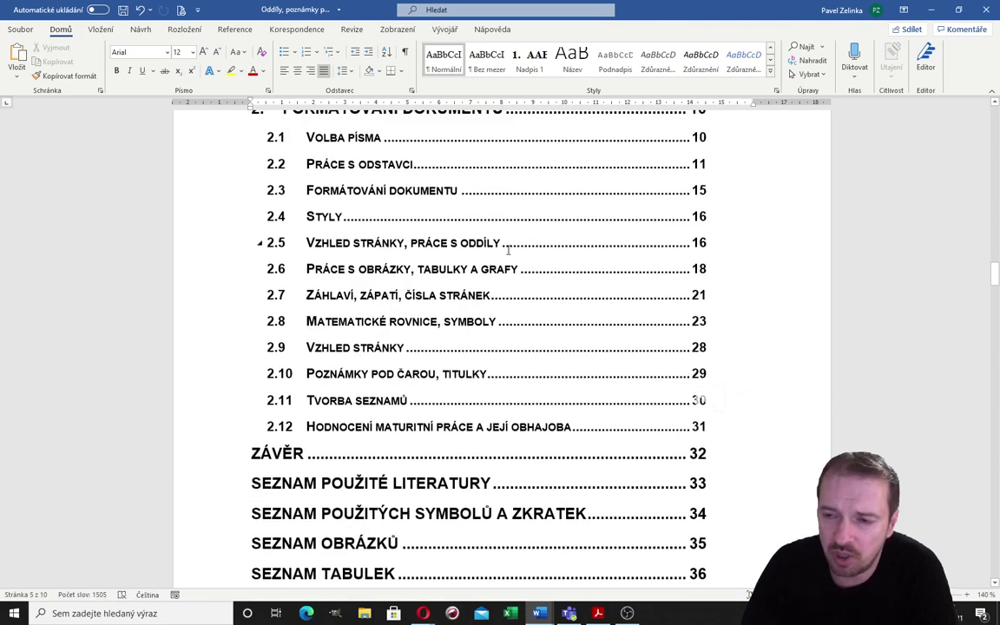
{"action": "scroll", "coordinate": [509, 250], "scroll_direction": "up", "scroll_amount": 5}
{"action": "scroll", "coordinate": [508, 250], "scroll_direction": "up", "scroll_amount": 3}
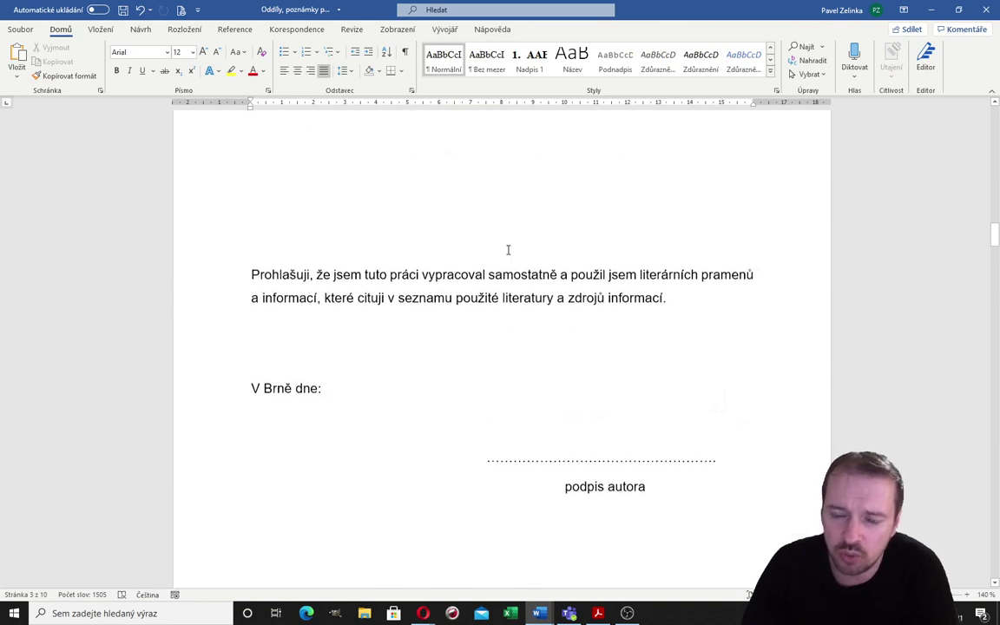
{"action": "scroll", "coordinate": [509, 250], "scroll_direction": "down", "scroll_amount": 3}
{"action": "scroll", "coordinate": [508, 250], "scroll_direction": "down", "scroll_amount": 3}
{"action": "scroll", "coordinate": [509, 250], "scroll_direction": "down", "scroll_amount": 5}
{"action": "scroll", "coordinate": [509, 250], "scroll_direction": "down", "scroll_amount": 3}
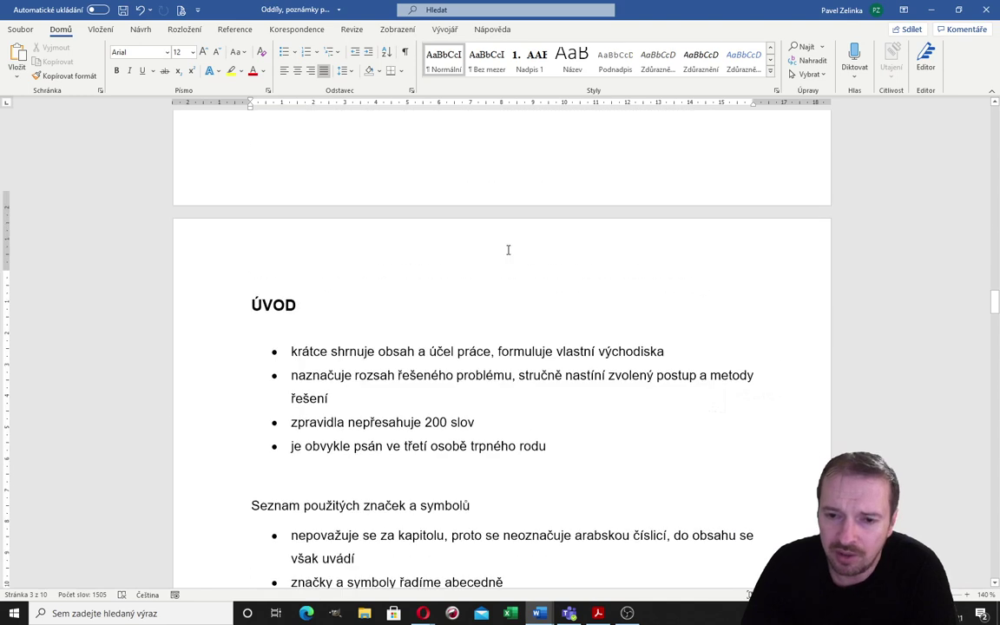
{"action": "scroll", "coordinate": [509, 250], "scroll_direction": "down", "scroll_amount": 1}
{"action": "scroll", "coordinate": [351, 250], "scroll_direction": "down", "scroll_amount": 3}
{"action": "scroll", "coordinate": [352, 251], "scroll_direction": "down", "scroll_amount": 3}
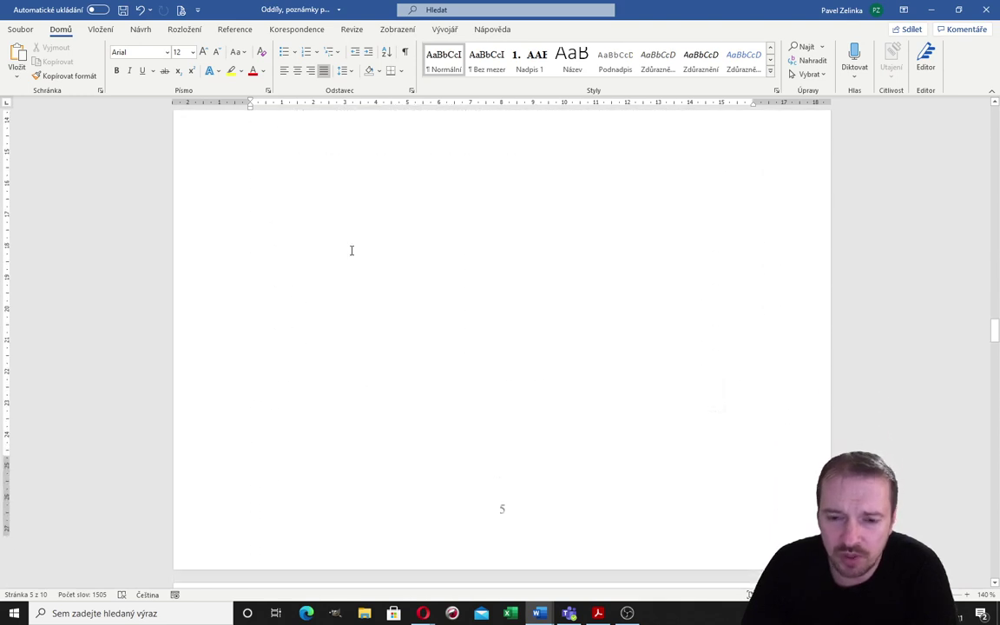
{"action": "scroll", "coordinate": [391, 278], "scroll_direction": "down", "scroll_amount": 1}
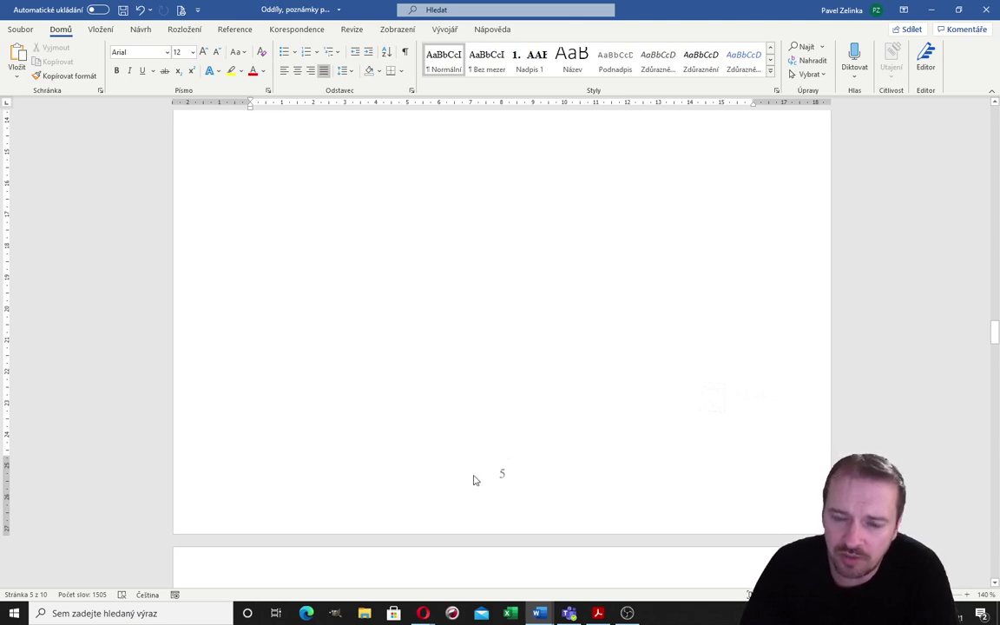
In the page 5 footer, set the page number format to start at 1
{"action": "double_click", "coordinate": [503, 503]}
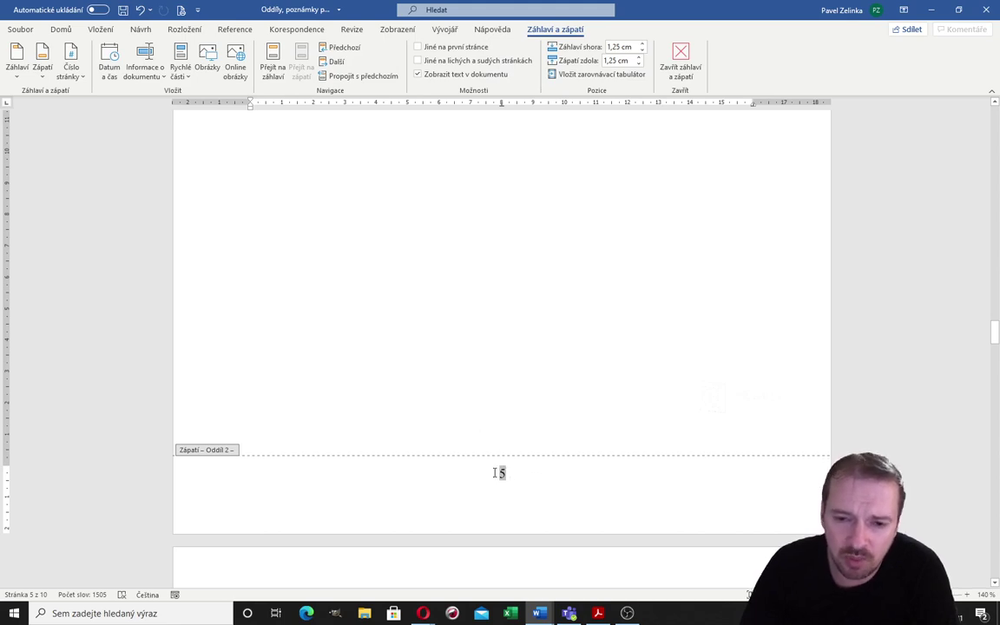
{"action": "left_click", "coordinate": [80, 78]}
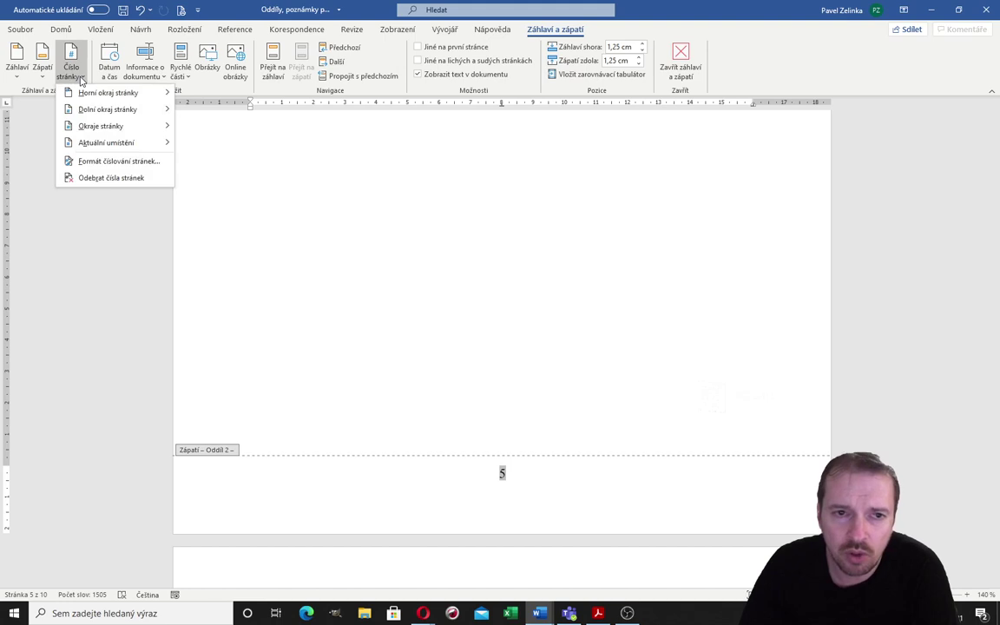
{"action": "left_click", "coordinate": [107, 164]}
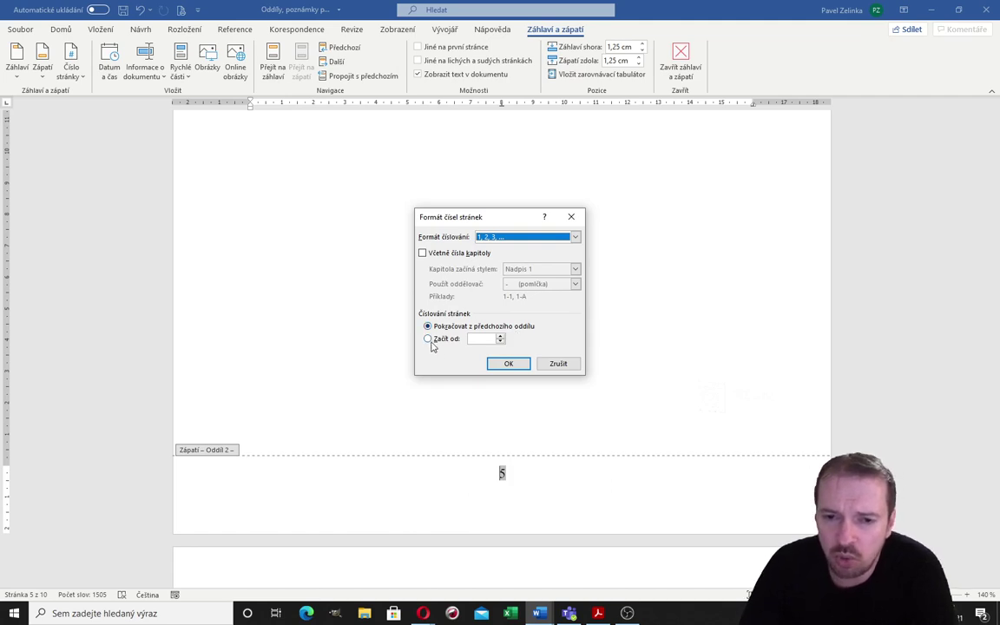
{"action": "left_click", "coordinate": [428, 339]}
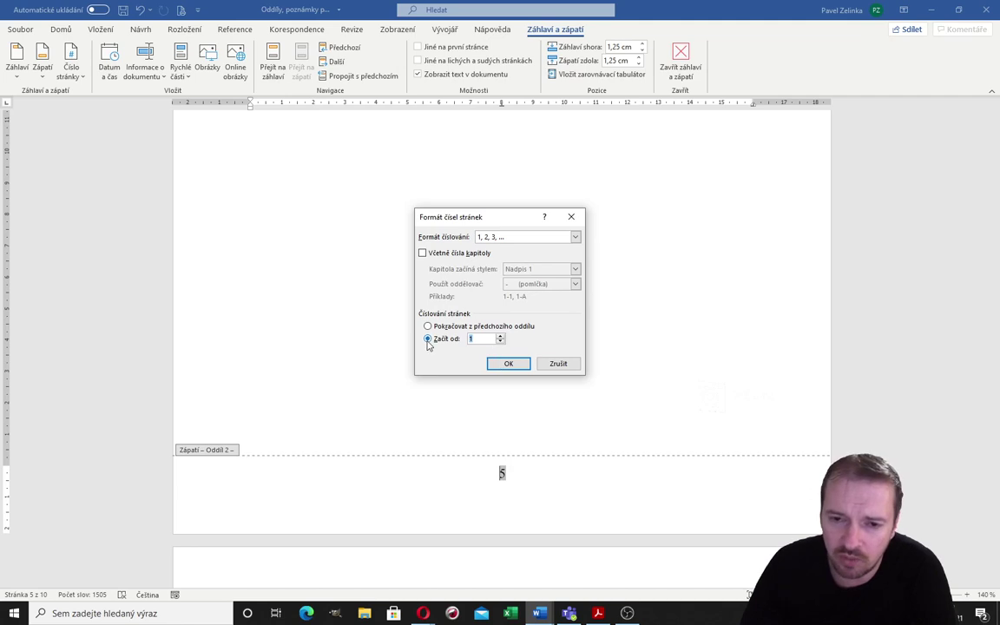
{"action": "left_click", "coordinate": [510, 365]}
{"action": "scroll", "coordinate": [535, 366], "scroll_direction": "up", "scroll_amount": 5}
Exit footer editing and return to the body text
{"action": "scroll", "coordinate": [535, 365], "scroll_direction": "up", "scroll_amount": 5}
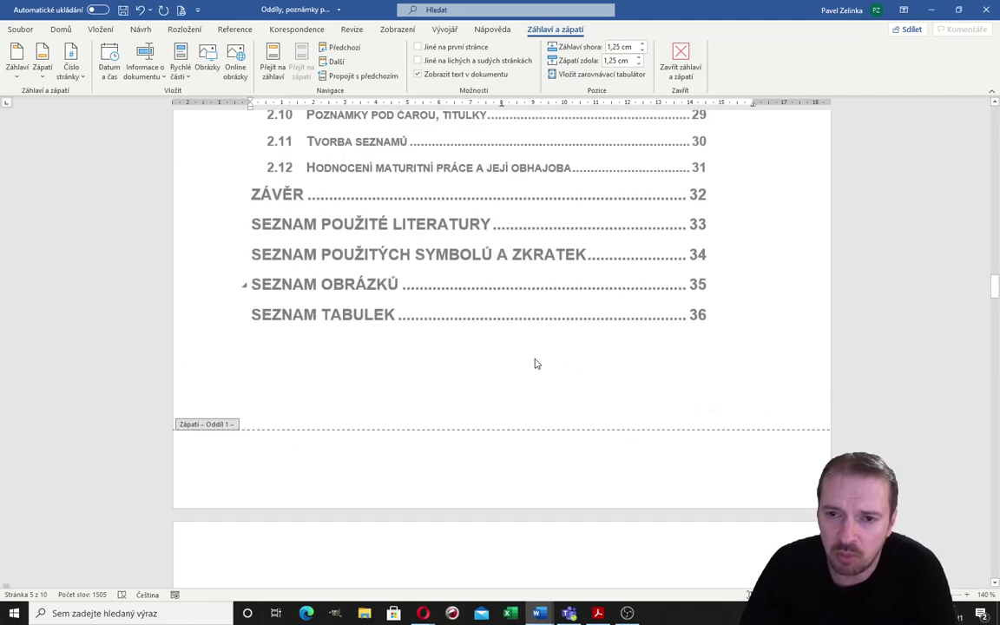
{"action": "scroll", "coordinate": [534, 366], "scroll_direction": "up", "scroll_amount": 2}
{"action": "scroll", "coordinate": [425, 337], "scroll_direction": "down", "scroll_amount": 2}
{"action": "scroll", "coordinate": [424, 336], "scroll_direction": "down", "scroll_amount": 3}
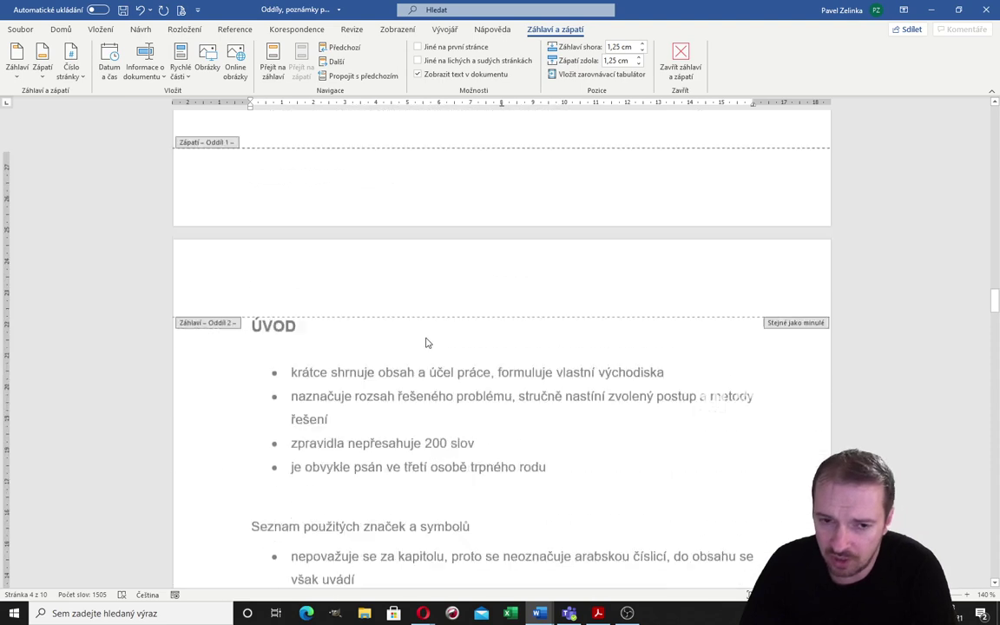
{"action": "scroll", "coordinate": [425, 339], "scroll_direction": "down", "scroll_amount": 5}
{"action": "scroll", "coordinate": [425, 345], "scroll_direction": "down", "scroll_amount": 5}
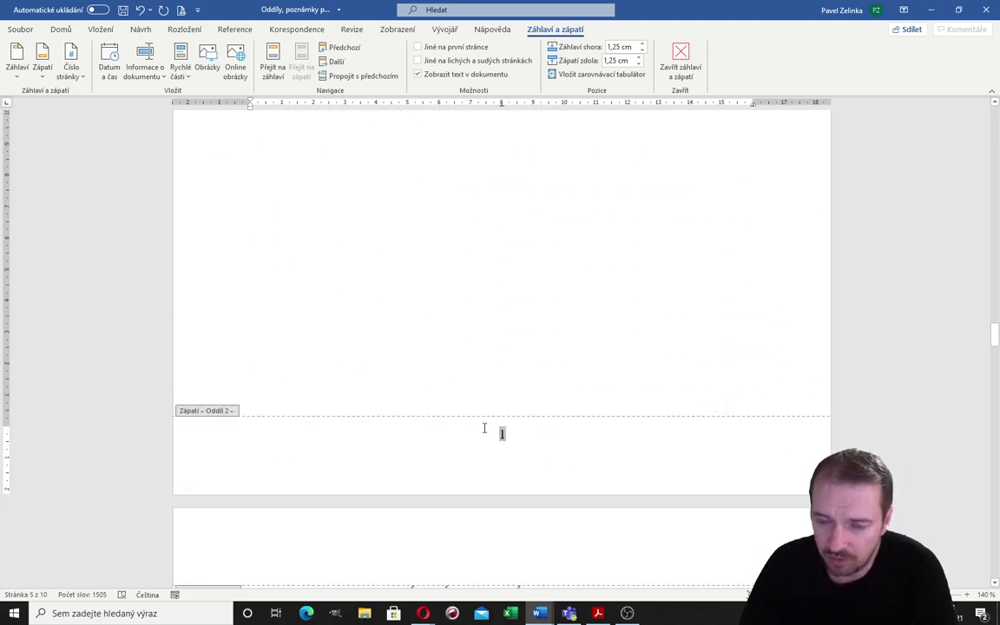
{"action": "scroll", "coordinate": [509, 386], "scroll_direction": "up", "scroll_amount": 2}
{"action": "scroll", "coordinate": [508, 387], "scroll_direction": "up", "scroll_amount": 3}
{"action": "scroll", "coordinate": [510, 387], "scroll_direction": "up", "scroll_amount": 5}
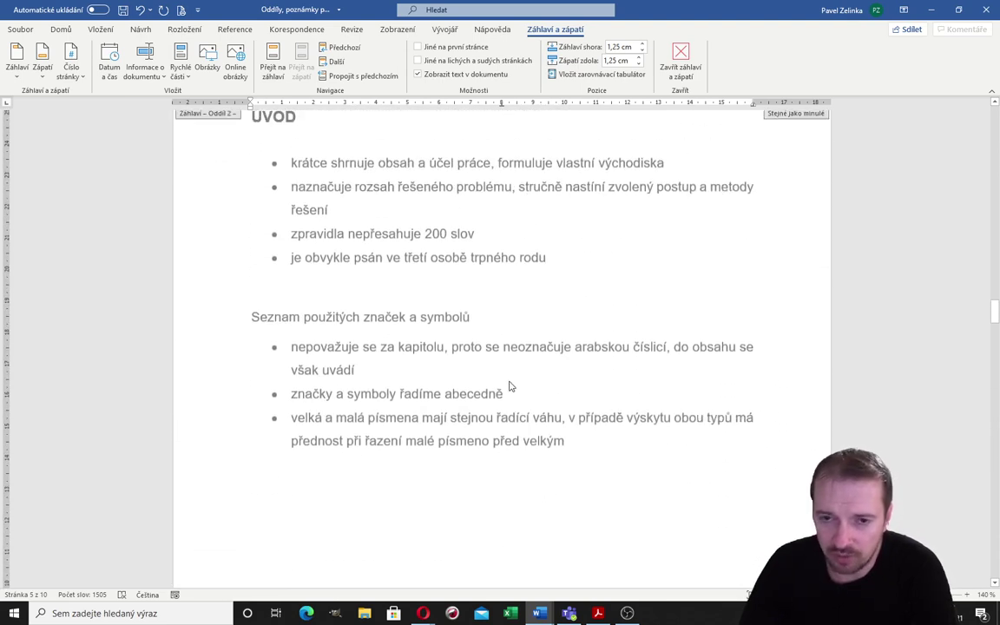
{"action": "double_click", "coordinate": [411, 473]}
Select the word Přístav, then move down through the chapter toward the appendix
{"action": "scroll", "coordinate": [637, 392], "scroll_direction": "down", "scroll_amount": 3}
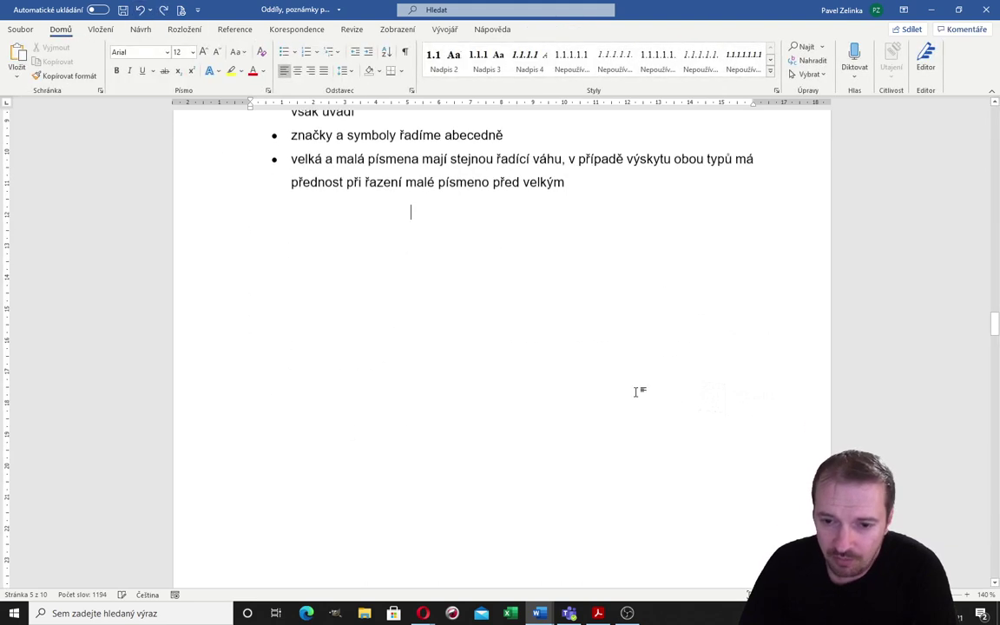
{"action": "scroll", "coordinate": [637, 391], "scroll_direction": "down", "scroll_amount": 3}
{"action": "scroll", "coordinate": [636, 391], "scroll_direction": "down", "scroll_amount": 2}
{"action": "scroll", "coordinate": [637, 391], "scroll_direction": "down", "scroll_amount": 2}
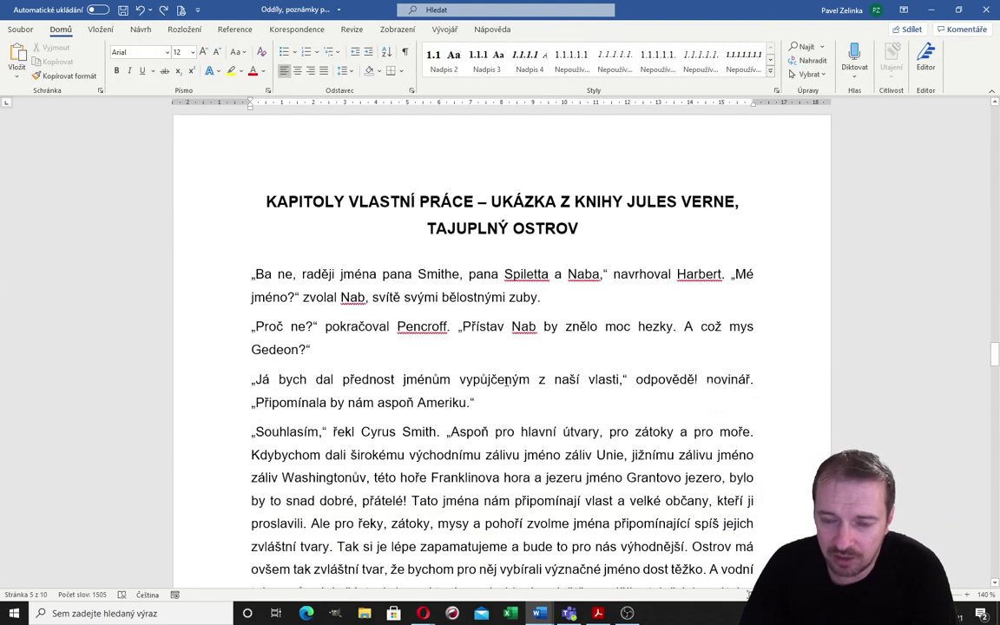
{"action": "double_click", "coordinate": [473, 341]}
{"action": "scroll", "coordinate": [503, 260], "scroll_direction": "up", "scroll_amount": 3}
{"action": "scroll", "coordinate": [510, 330], "scroll_direction": "up", "scroll_amount": 2}
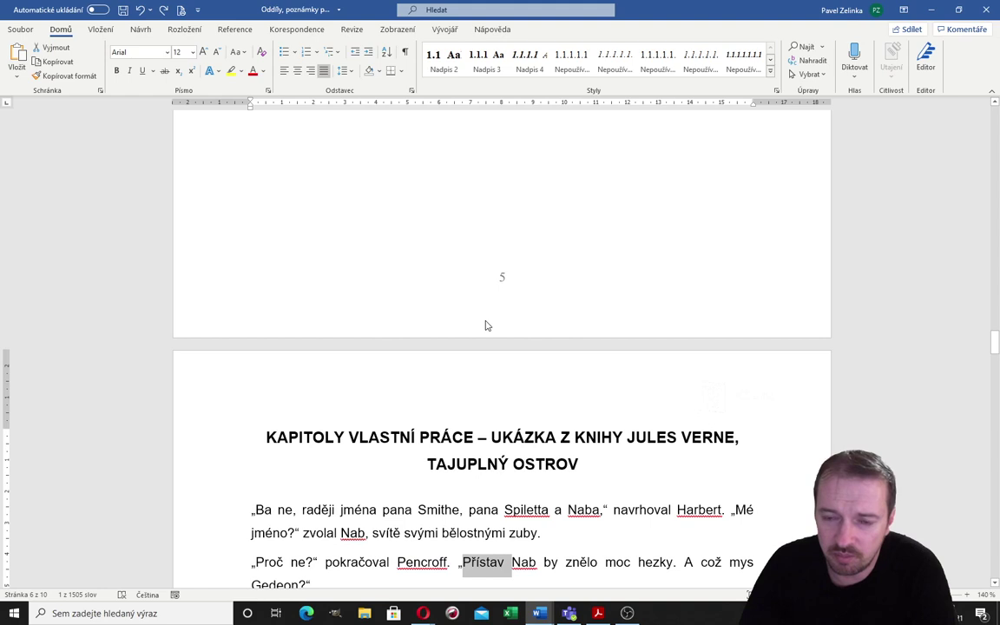
{"action": "scroll", "coordinate": [486, 326], "scroll_direction": "down", "scroll_amount": 4}
{"action": "scroll", "coordinate": [486, 326], "scroll_direction": "down", "scroll_amount": 5}
{"action": "scroll", "coordinate": [486, 325], "scroll_direction": "down", "scroll_amount": 2}
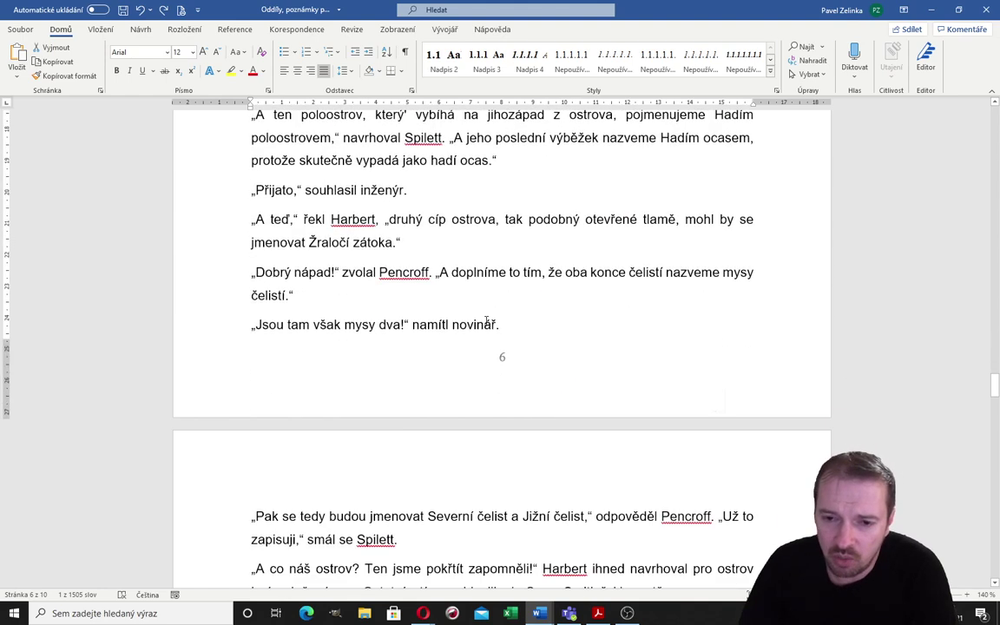
{"action": "scroll", "coordinate": [737, 341], "scroll_direction": "down", "scroll_amount": 2}
{"action": "scroll", "coordinate": [913, 395], "scroll_direction": "down", "scroll_amount": 3}
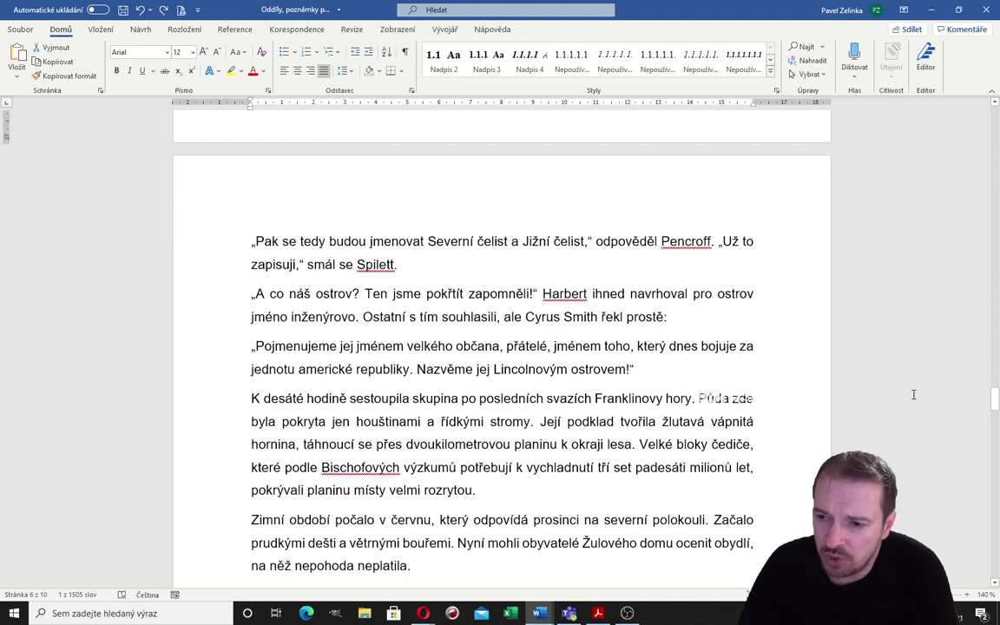
{"action": "left_click_drag", "start_coordinate": [996, 397], "coordinate": [986, 576]}
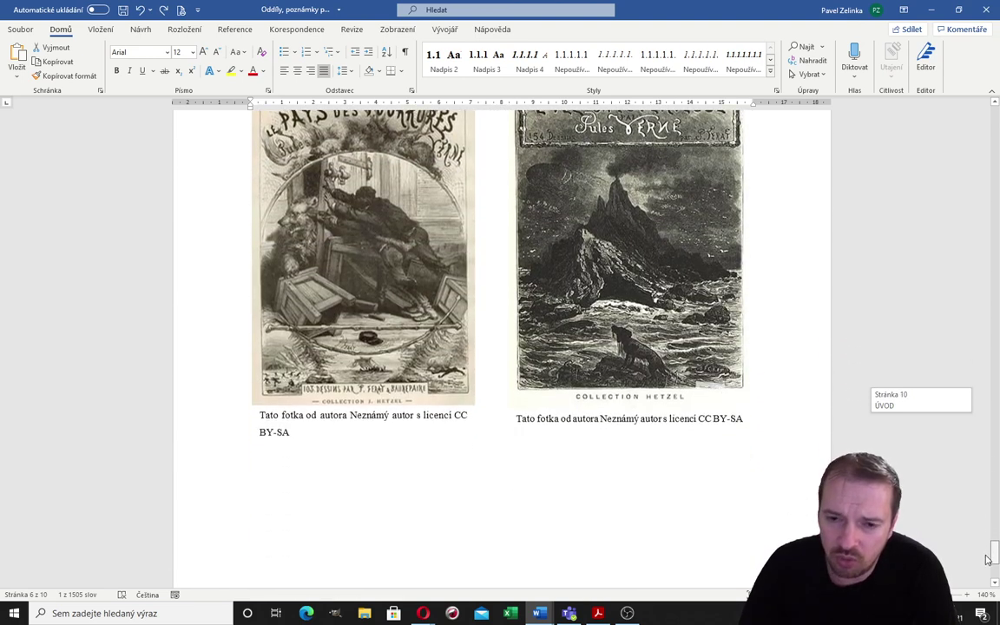
{"action": "left_click_drag", "start_coordinate": [985, 576], "coordinate": [982, 540]}
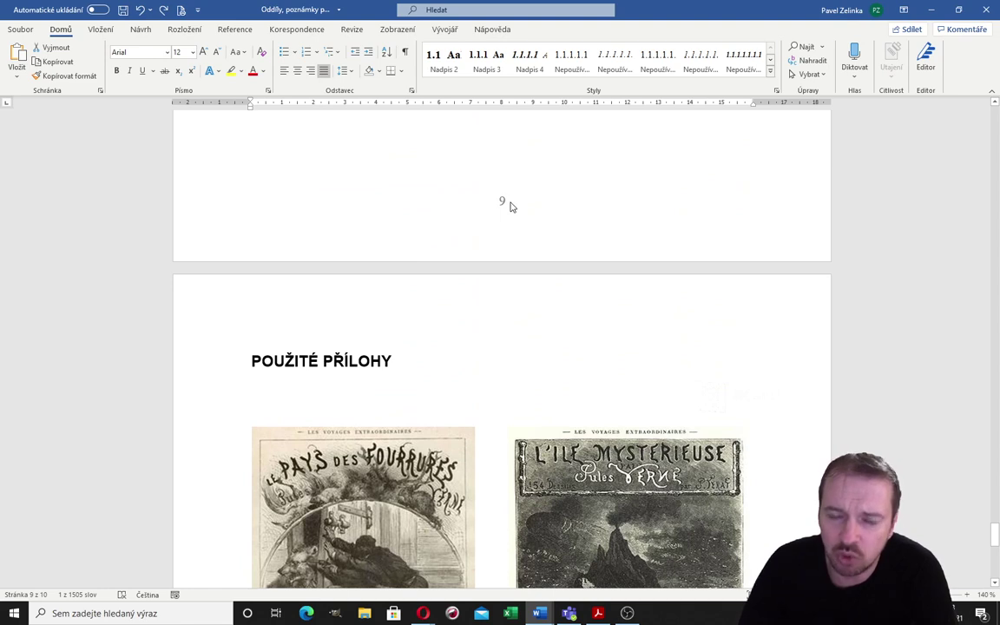
Place the caret at the end of the page 9 chapter text before POUŽITÉ PŘÍLOHY
{"action": "scroll", "coordinate": [508, 204], "scroll_direction": "down", "scroll_amount": 1}
{"action": "scroll", "coordinate": [509, 200], "scroll_direction": "down", "scroll_amount": 3}
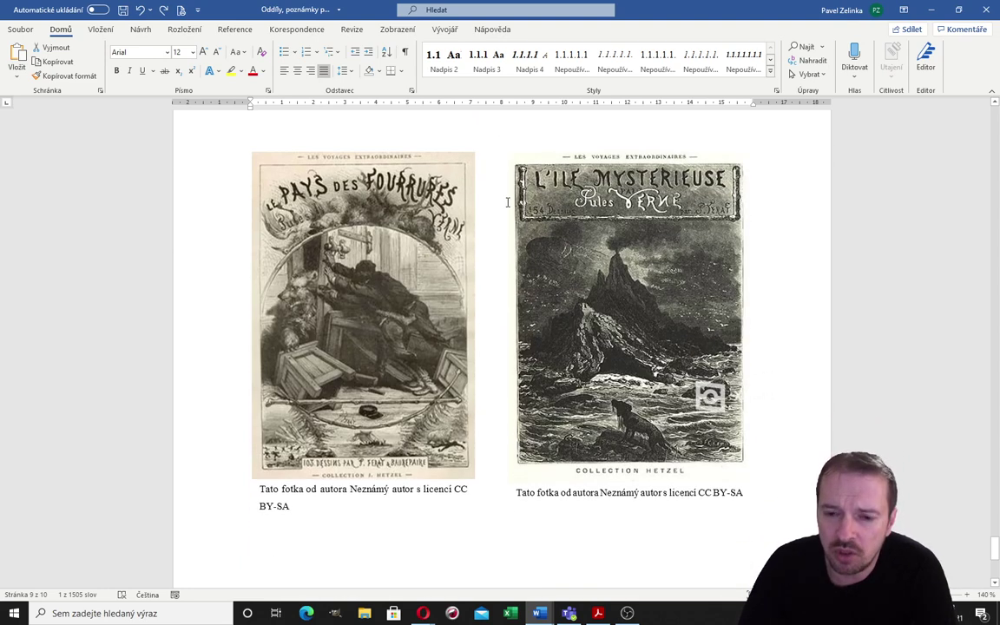
{"action": "scroll", "coordinate": [509, 260], "scroll_direction": "down", "scroll_amount": 2}
{"action": "scroll", "coordinate": [521, 408], "scroll_direction": "down", "scroll_amount": 1}
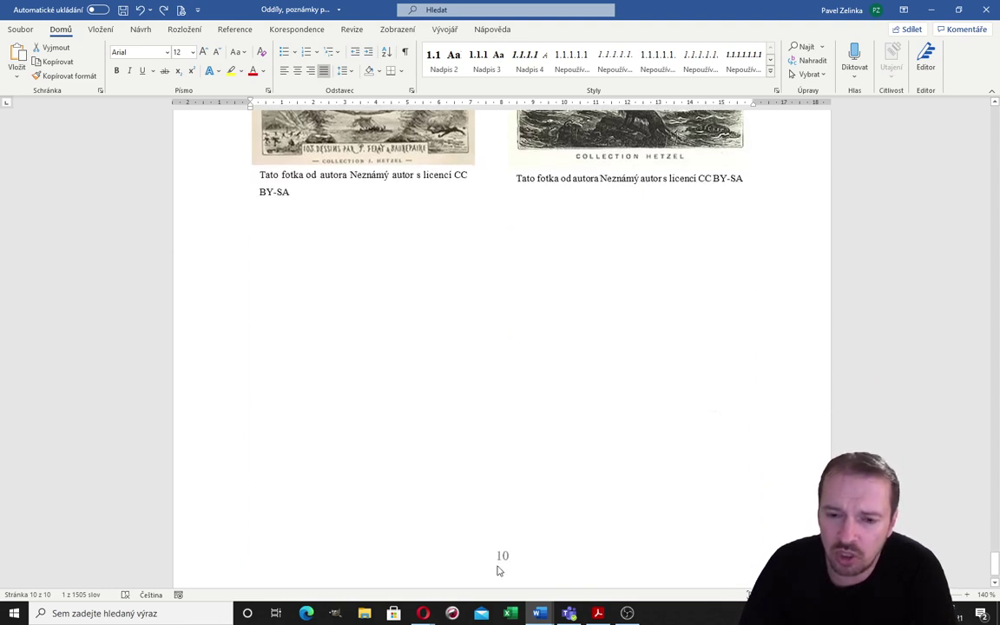
{"action": "scroll", "coordinate": [511, 555], "scroll_direction": "up", "scroll_amount": 2}
{"action": "scroll", "coordinate": [511, 551], "scroll_direction": "up", "scroll_amount": 2}
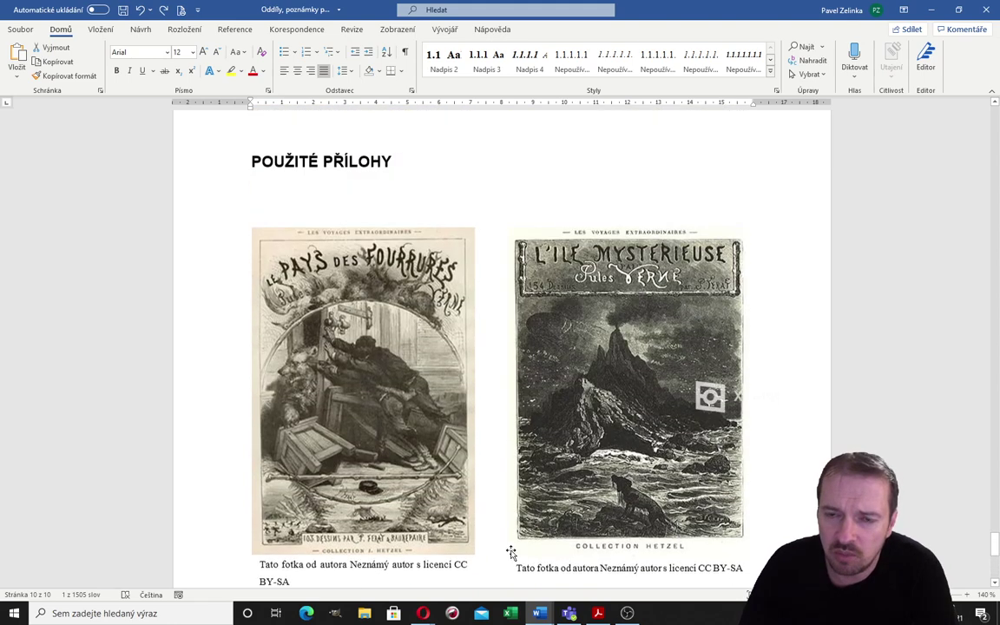
{"action": "scroll", "coordinate": [511, 550], "scroll_direction": "up", "scroll_amount": 2}
{"action": "scroll", "coordinate": [511, 552], "scroll_direction": "up", "scroll_amount": 2}
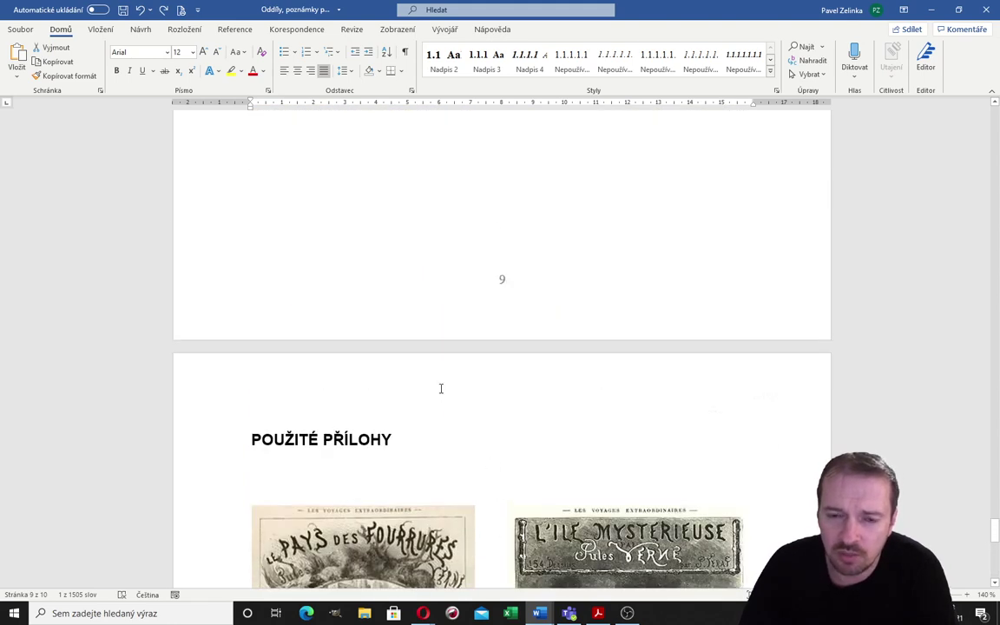
{"action": "scroll", "coordinate": [408, 347], "scroll_direction": "up", "scroll_amount": 2}
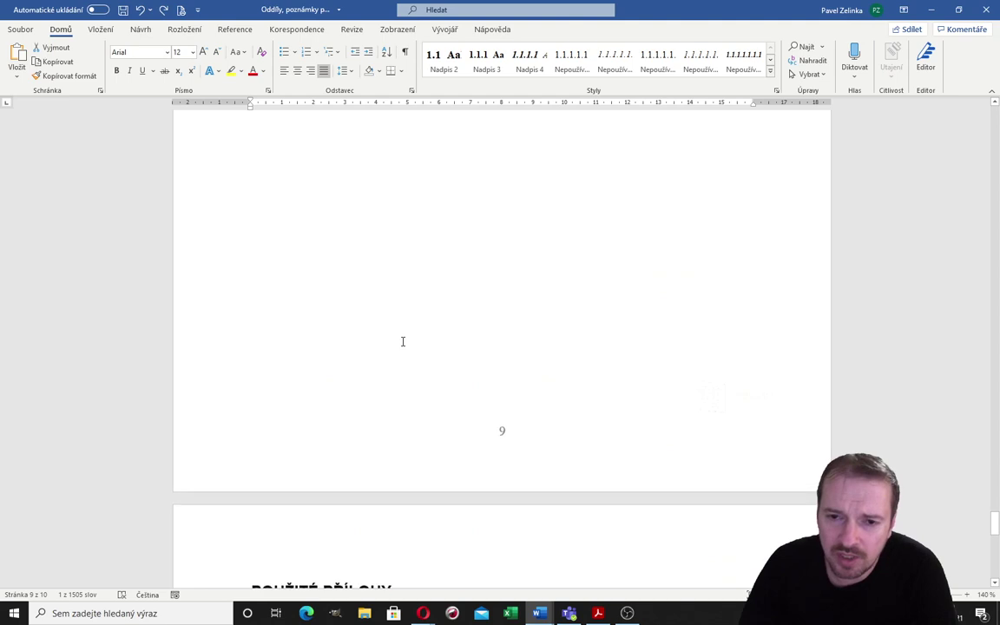
{"action": "scroll", "coordinate": [393, 334], "scroll_direction": "up", "scroll_amount": 2}
{"action": "scroll", "coordinate": [392, 332], "scroll_direction": "up", "scroll_amount": 2}
{"action": "scroll", "coordinate": [391, 332], "scroll_direction": "down", "scroll_amount": 2}
{"action": "scroll", "coordinate": [392, 330], "scroll_direction": "down", "scroll_amount": 2}
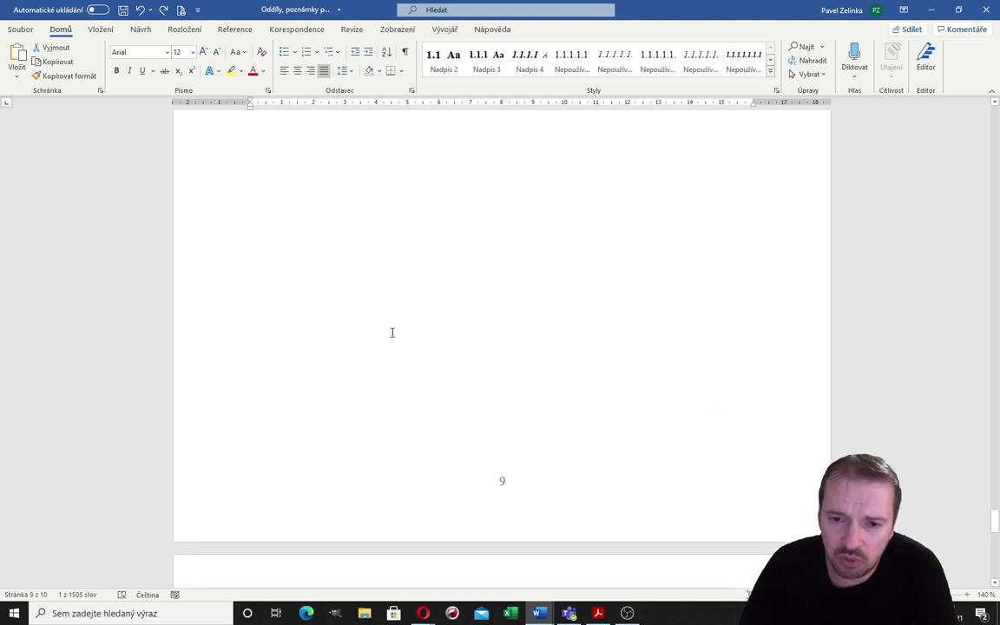
{"action": "scroll", "coordinate": [373, 347], "scroll_direction": "down", "scroll_amount": 2}
{"action": "scroll", "coordinate": [361, 434], "scroll_direction": "down", "scroll_amount": 2}
{"action": "scroll", "coordinate": [363, 512], "scroll_direction": "up", "scroll_amount": 2}
{"action": "scroll", "coordinate": [362, 505], "scroll_direction": "up", "scroll_amount": 2}
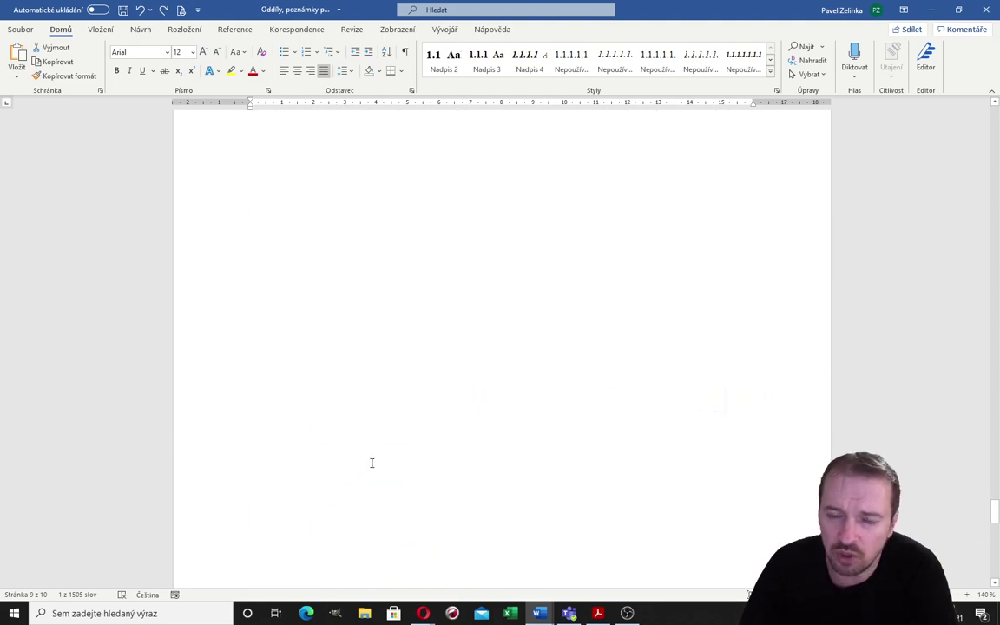
{"action": "scroll", "coordinate": [370, 462], "scroll_direction": "up", "scroll_amount": 2}
{"action": "left_click", "coordinate": [547, 233]}
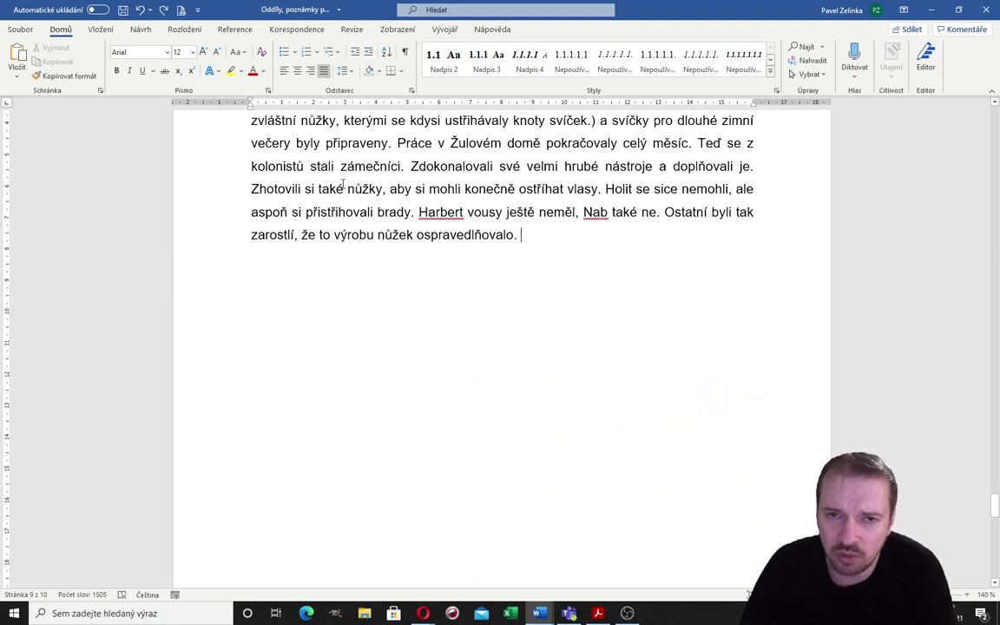
Show formatting marks, insert a Další stránka section break, and delete the old page break
{"action": "left_click", "coordinate": [405, 53]}
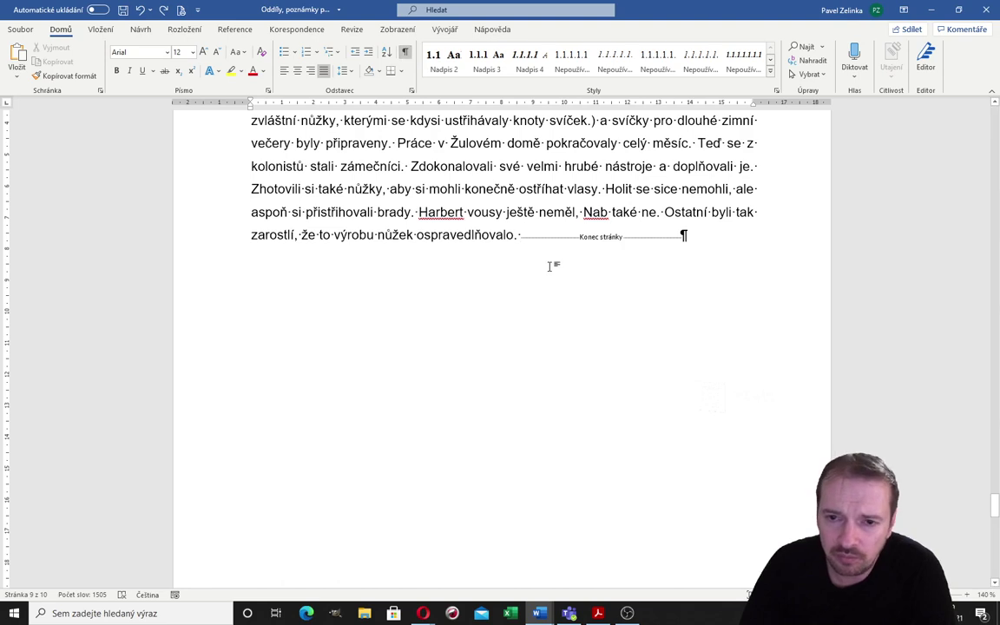
{"action": "left_click", "coordinate": [185, 30]}
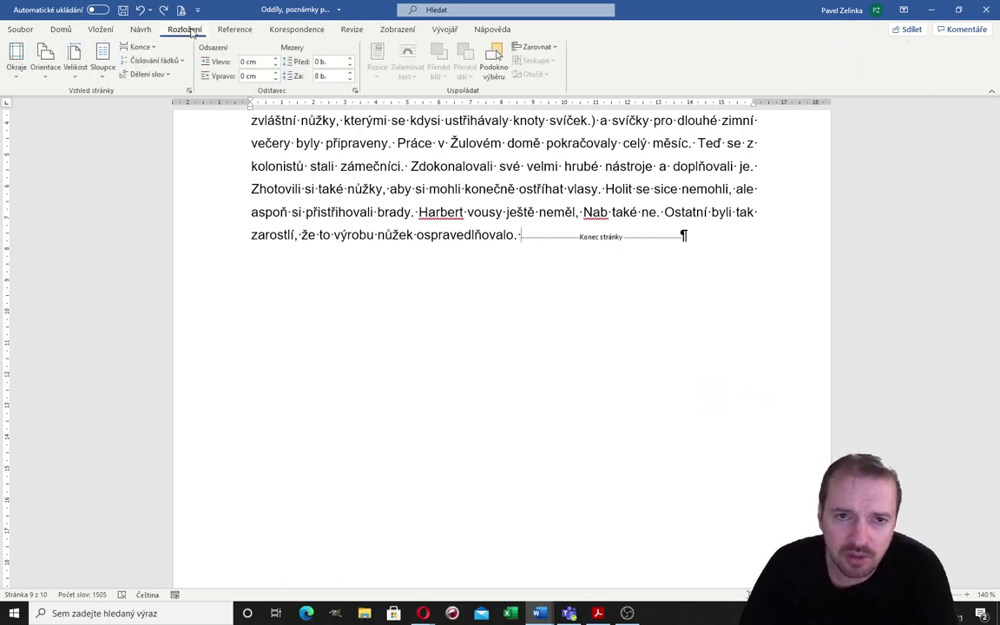
{"action": "left_click", "coordinate": [143, 47]}
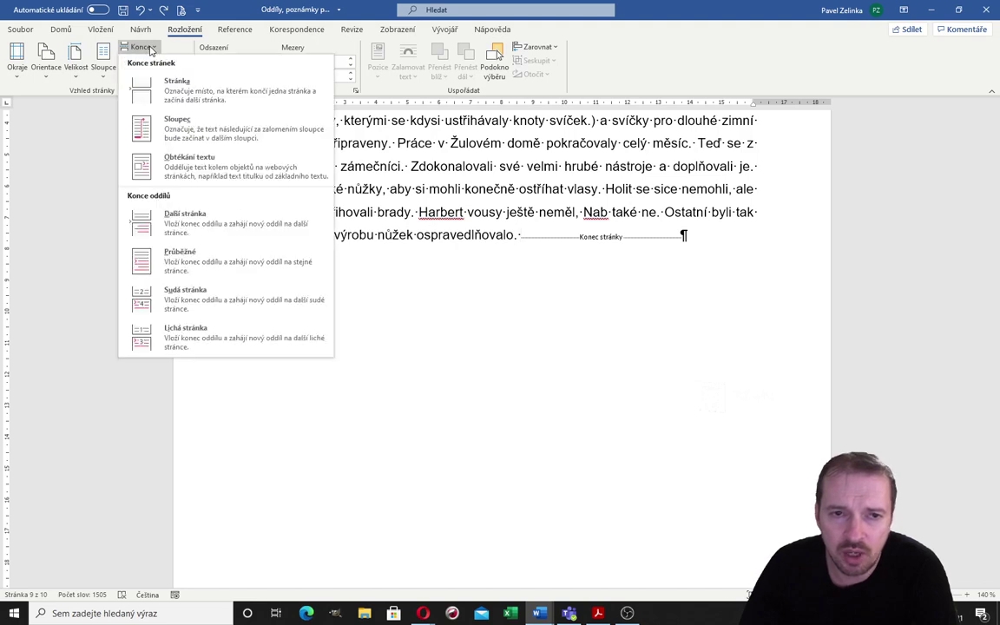
{"action": "left_click", "coordinate": [200, 224]}
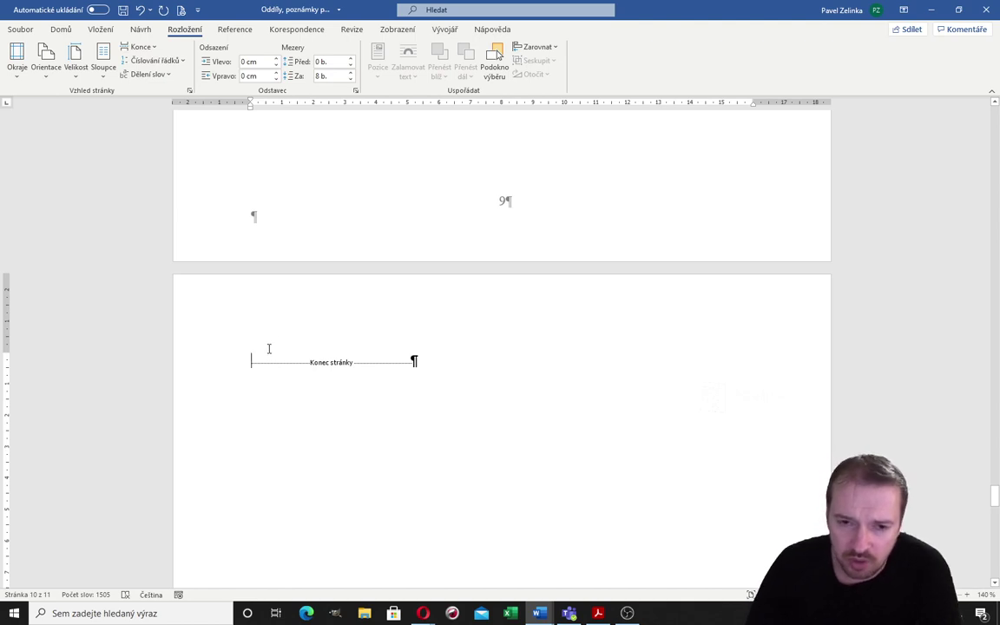
{"action": "key", "text": "Delete"}
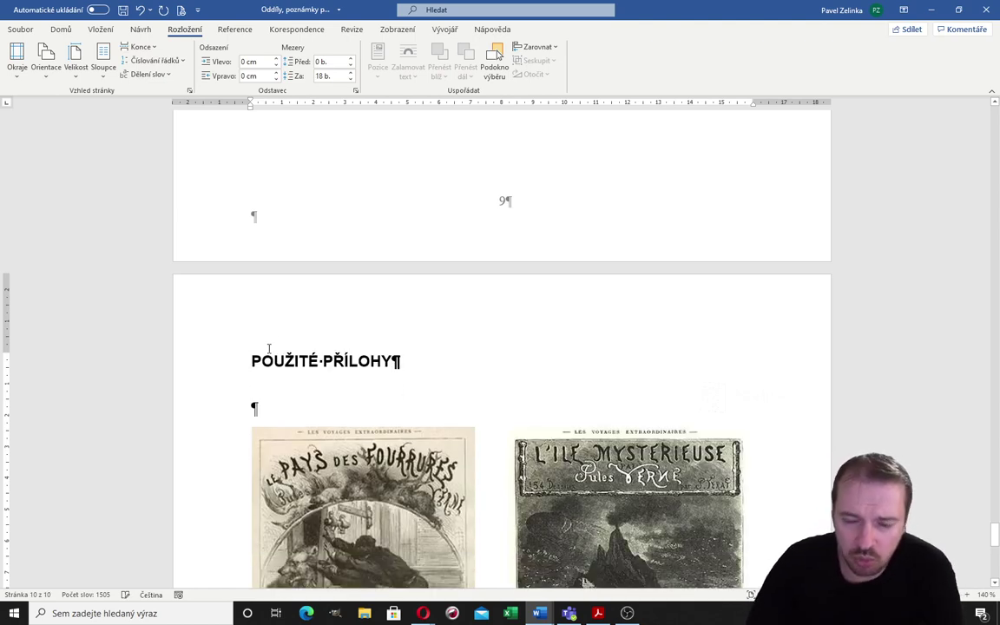
{"action": "scroll", "coordinate": [330, 269], "scroll_direction": "up", "scroll_amount": 3}
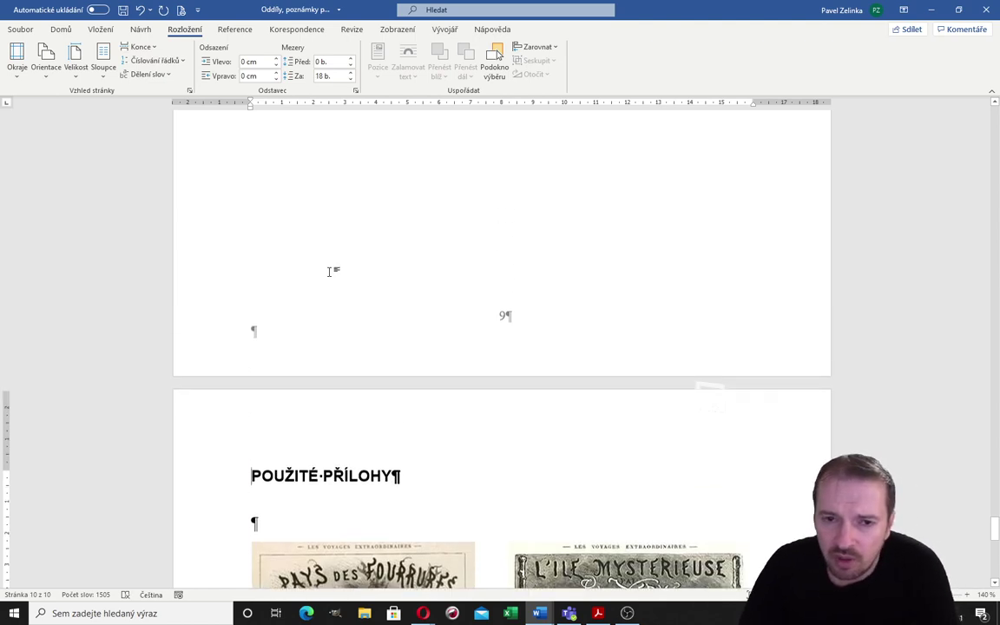
Edit the footer and delete the page number in the appendix footer
{"action": "double_click", "coordinate": [310, 350]}
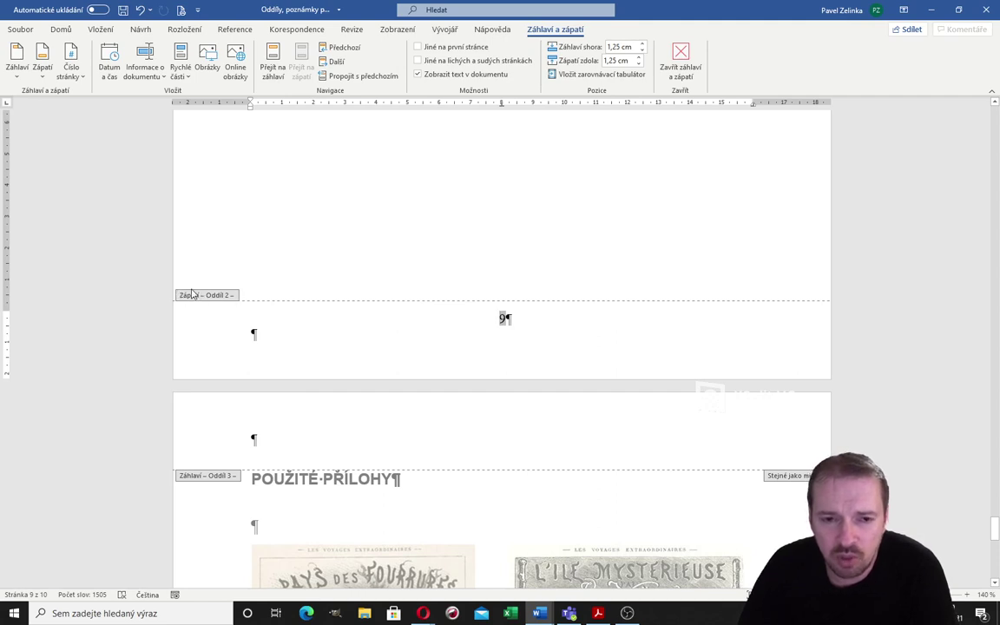
{"action": "scroll", "coordinate": [209, 474], "scroll_direction": "down", "scroll_amount": 2}
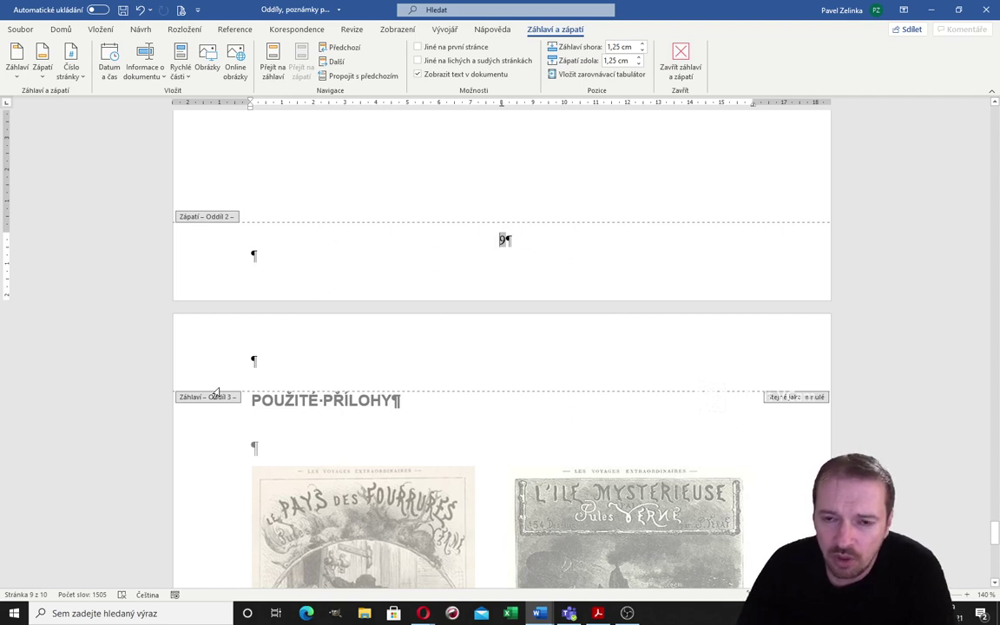
{"action": "scroll", "coordinate": [217, 393], "scroll_direction": "down", "scroll_amount": 4}
{"action": "scroll", "coordinate": [218, 393], "scroll_direction": "down", "scroll_amount": 8}
{"action": "scroll", "coordinate": [219, 393], "scroll_direction": "down", "scroll_amount": 4}
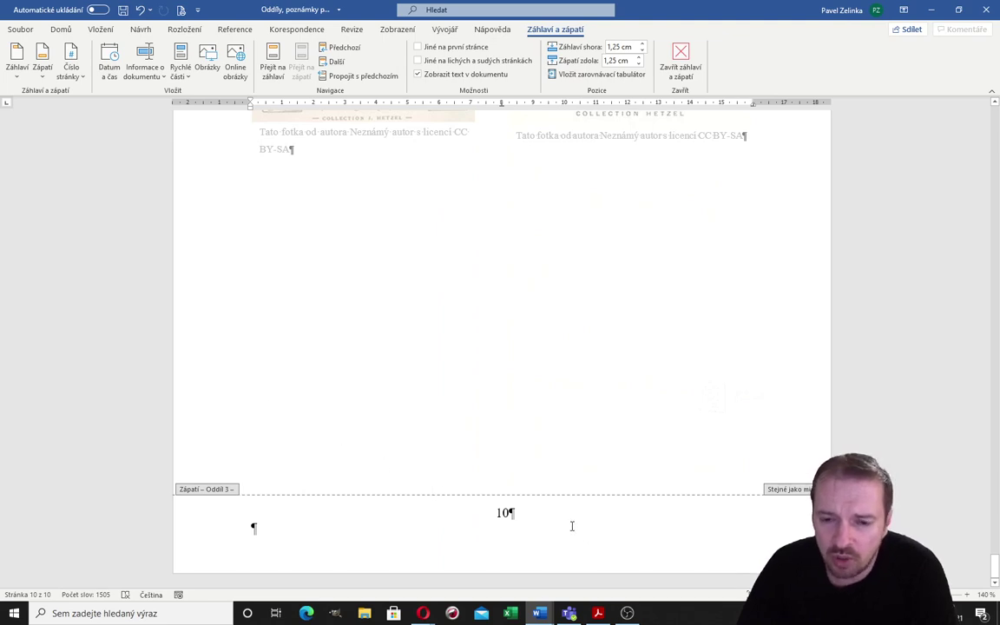
{"action": "double_click", "coordinate": [500, 513]}
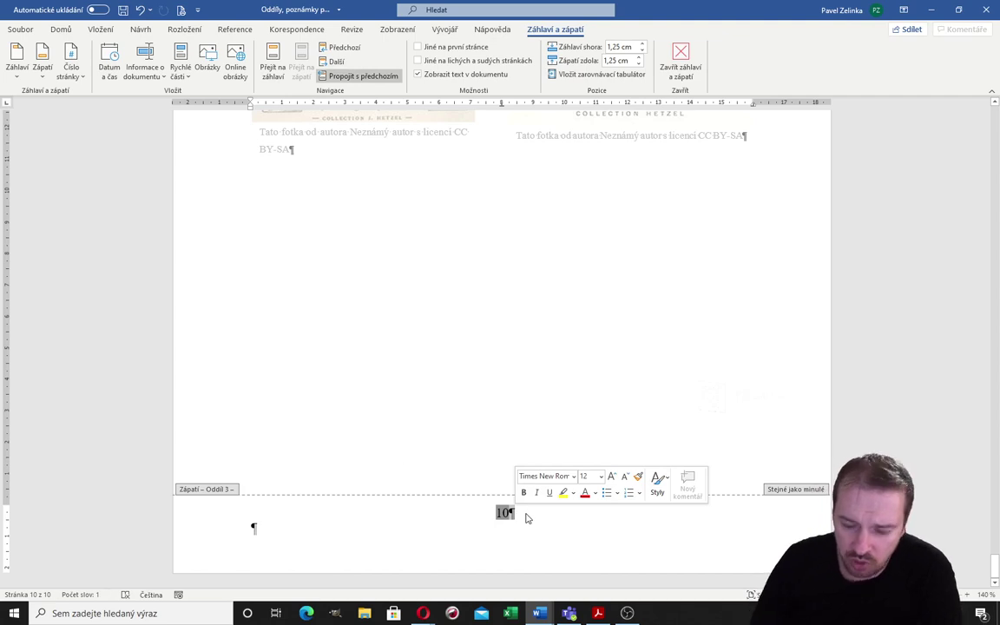
{"action": "key", "text": "Delete"}
{"action": "scroll", "coordinate": [526, 513], "scroll_direction": "up", "scroll_amount": 3}
{"action": "scroll", "coordinate": [475, 508], "scroll_direction": "up", "scroll_amount": 3}
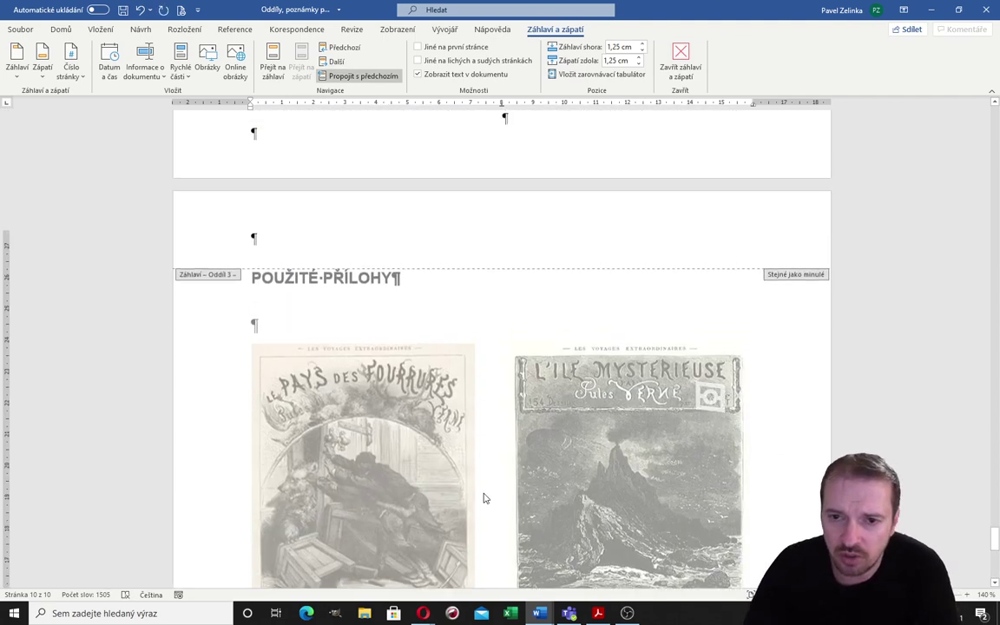
{"action": "scroll", "coordinate": [482, 496], "scroll_direction": "up", "scroll_amount": 3}
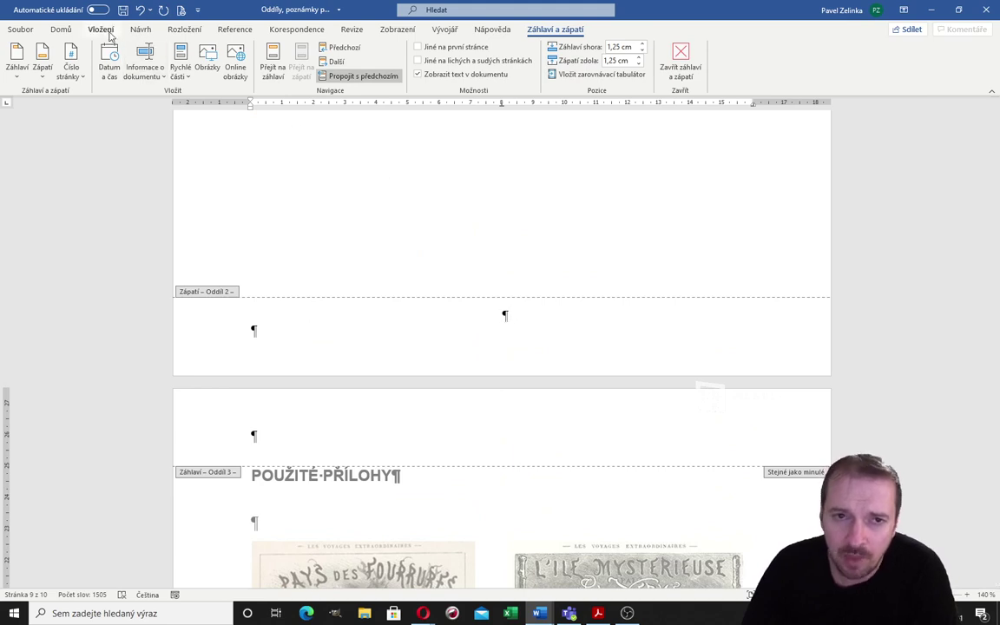
Undo the deletion to restore page 9's page number
{"action": "left_click", "coordinate": [139, 10]}
{"action": "scroll", "coordinate": [498, 426], "scroll_direction": "down", "scroll_amount": 5}
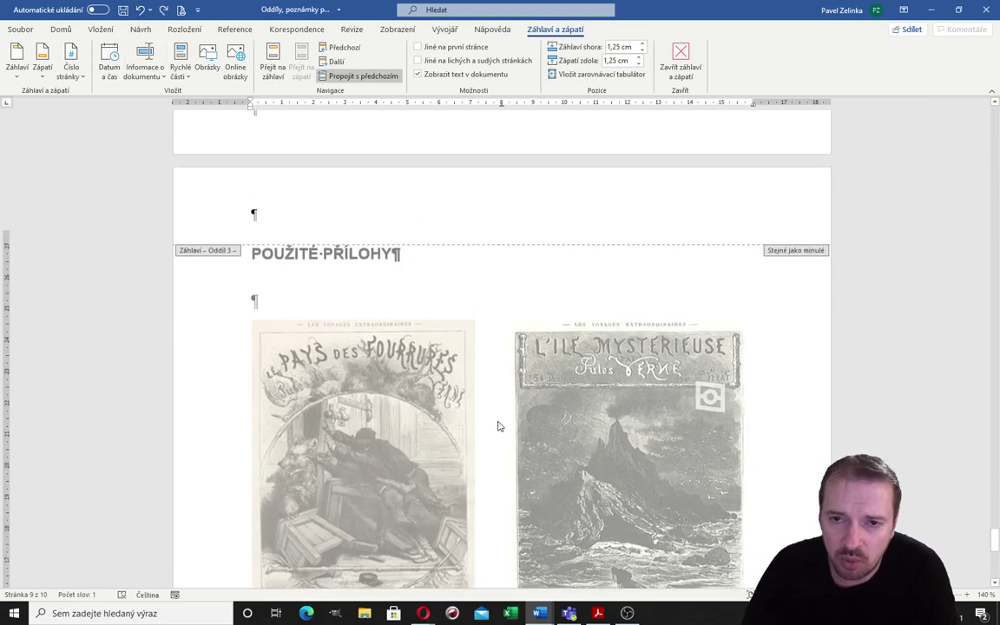
{"action": "scroll", "coordinate": [481, 382], "scroll_direction": "up", "scroll_amount": 4}
{"action": "scroll", "coordinate": [466, 330], "scroll_direction": "down", "scroll_amount": 1}
{"action": "scroll", "coordinate": [473, 365], "scroll_direction": "down", "scroll_amount": 3}
{"action": "scroll", "coordinate": [482, 398], "scroll_direction": "down", "scroll_amount": 2}
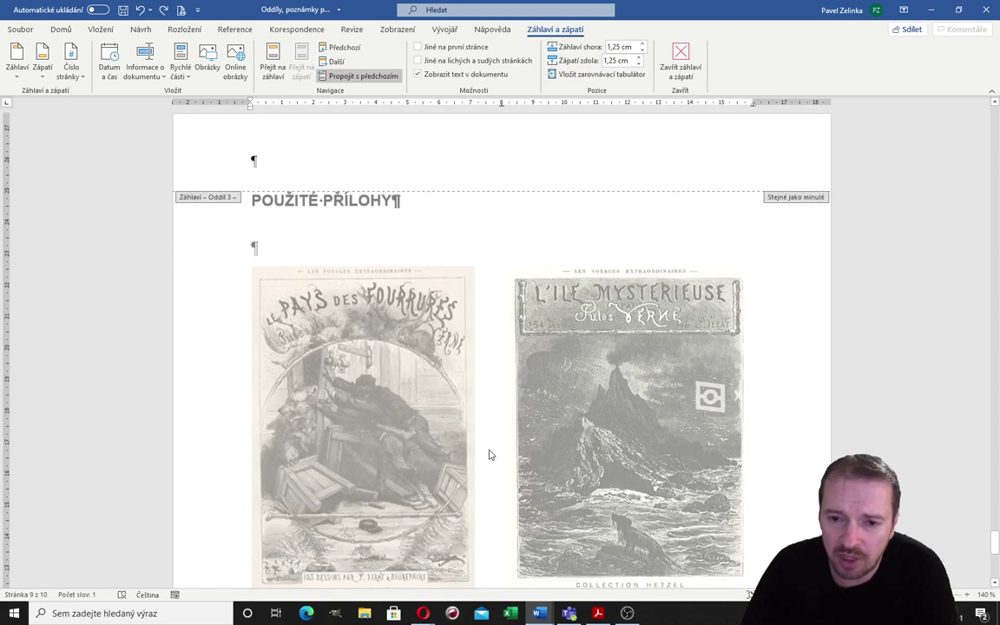
{"action": "scroll", "coordinate": [393, 138], "scroll_direction": "up", "scroll_amount": 1}
{"action": "scroll", "coordinate": [370, 125], "scroll_direction": "up", "scroll_amount": 2}
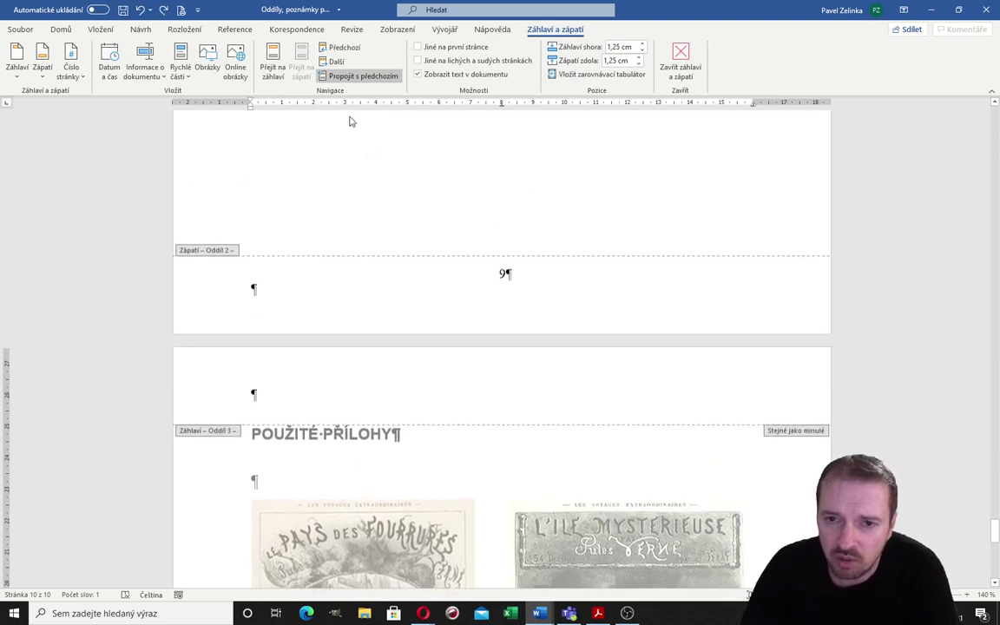
Turn off Propojit s předchozím for the Section 3 footer and delete its page number
{"action": "left_click", "coordinate": [345, 77]}
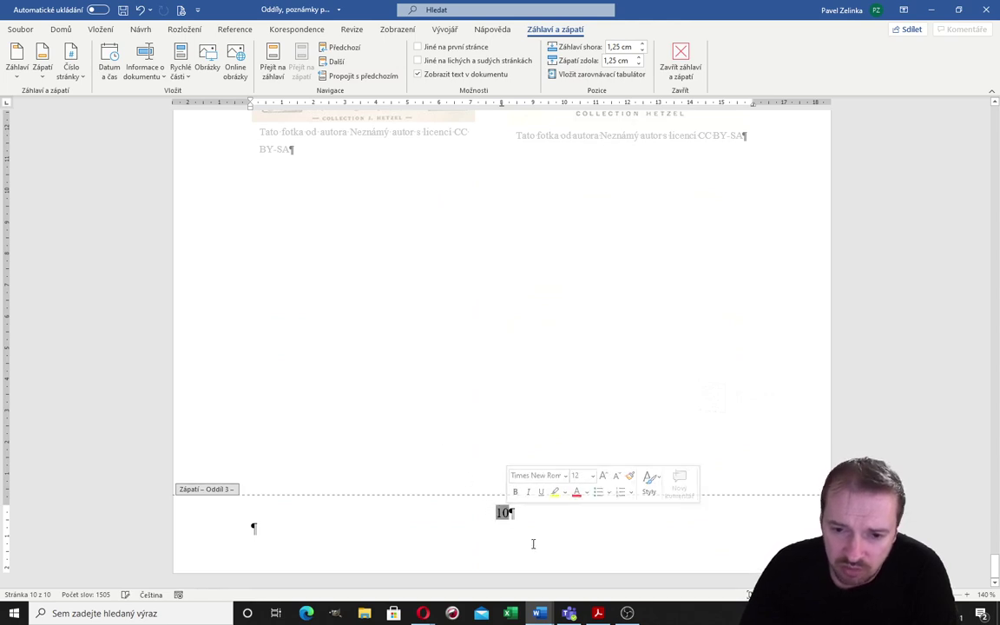
{"action": "key", "text": "Delete"}
{"action": "scroll", "coordinate": [547, 579], "scroll_direction": "up", "scroll_amount": 5}
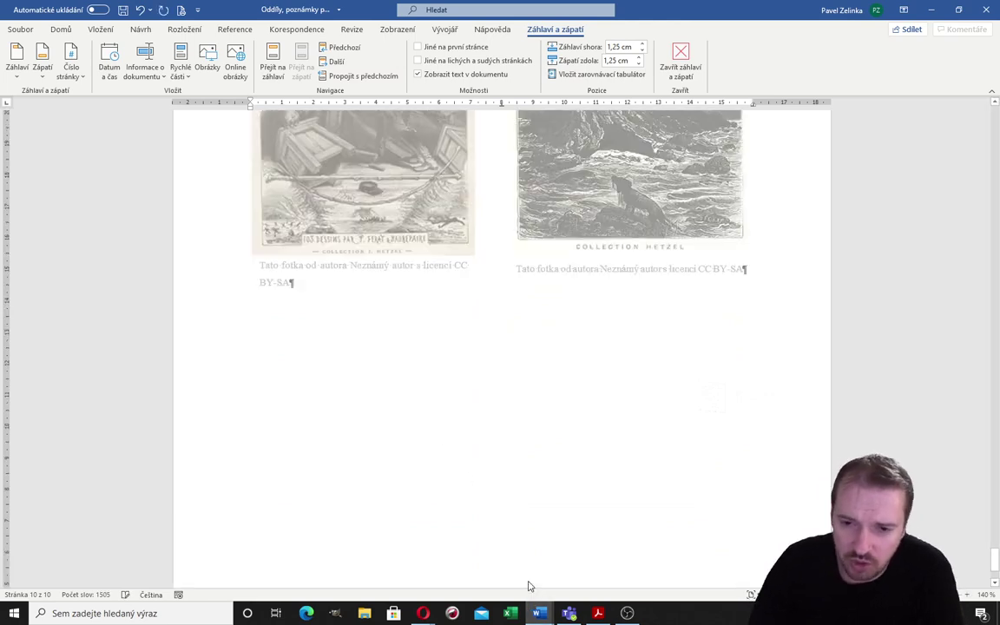
{"action": "scroll", "coordinate": [521, 478], "scroll_direction": "up", "scroll_amount": 5}
{"action": "scroll", "coordinate": [499, 324], "scroll_direction": "up", "scroll_amount": 1}
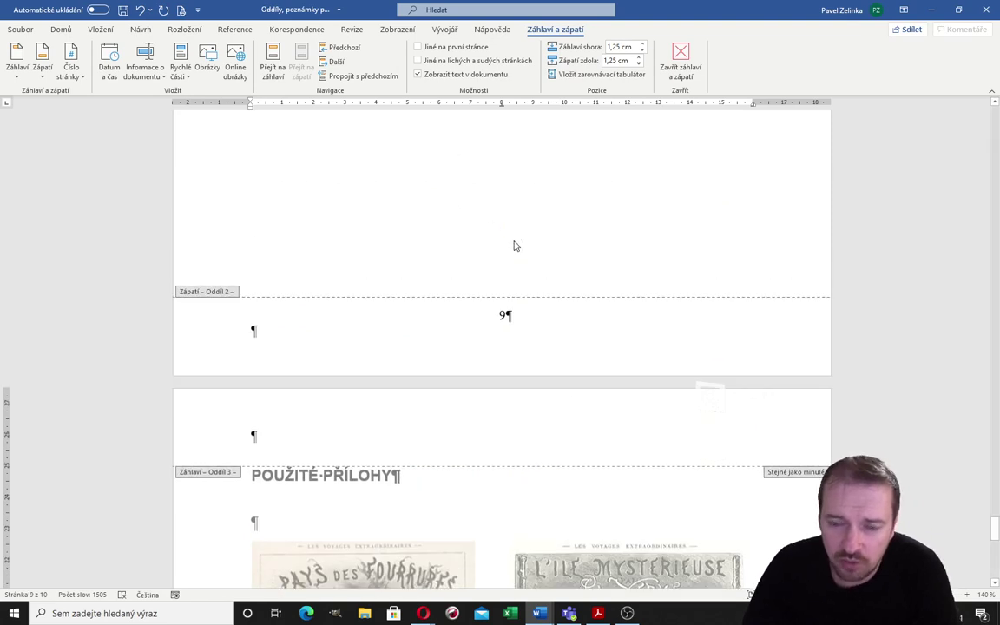
{"action": "scroll", "coordinate": [522, 278], "scroll_direction": "down", "scroll_amount": 3}
{"action": "scroll", "coordinate": [521, 280], "scroll_direction": "down", "scroll_amount": 3}
{"action": "scroll", "coordinate": [499, 521], "scroll_direction": "down", "scroll_amount": 2}
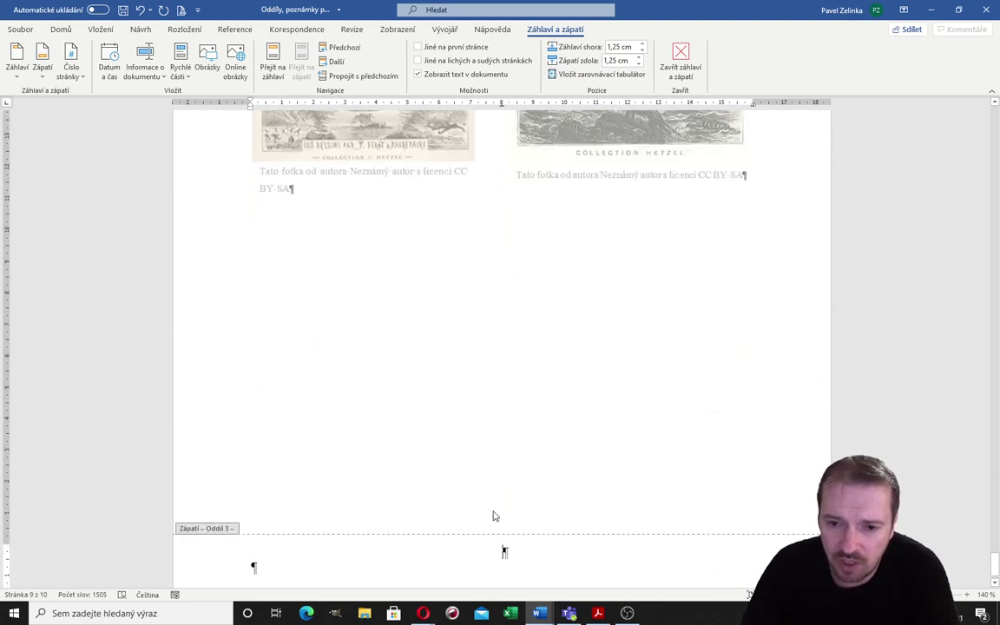
Insert a centred Číslo 2 page number formatted i, ii, iii and starting at 1
{"action": "left_click", "coordinate": [82, 78]}
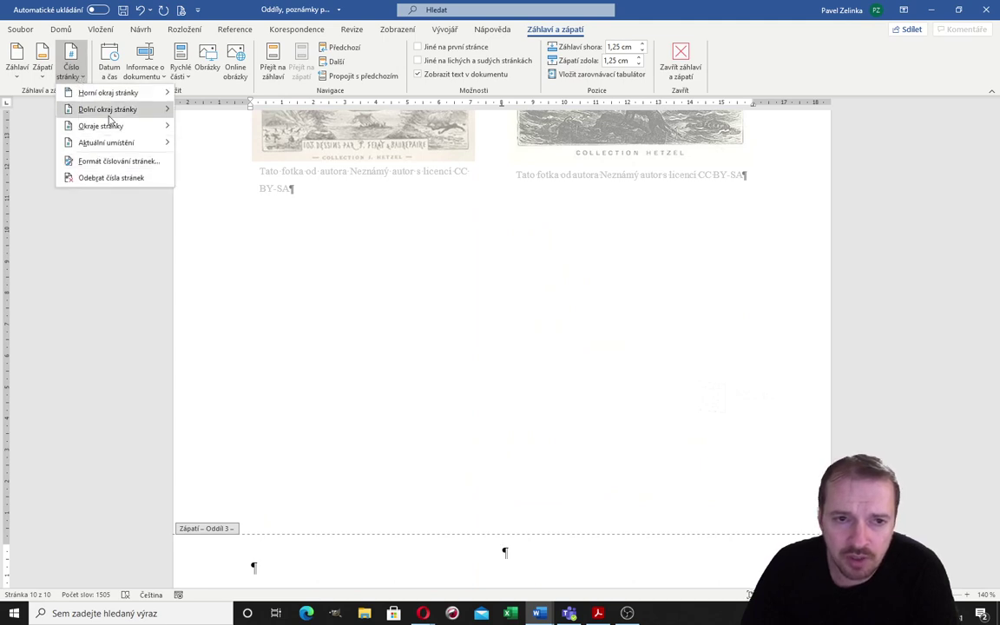
{"action": "mouse_move", "coordinate": [108, 109]}
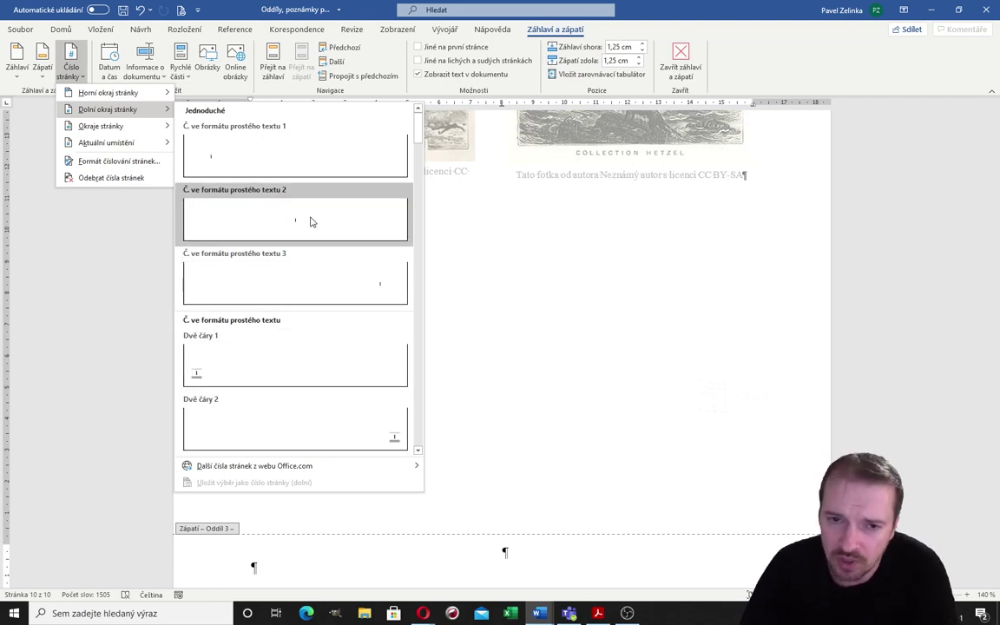
{"action": "left_click", "coordinate": [310, 222]}
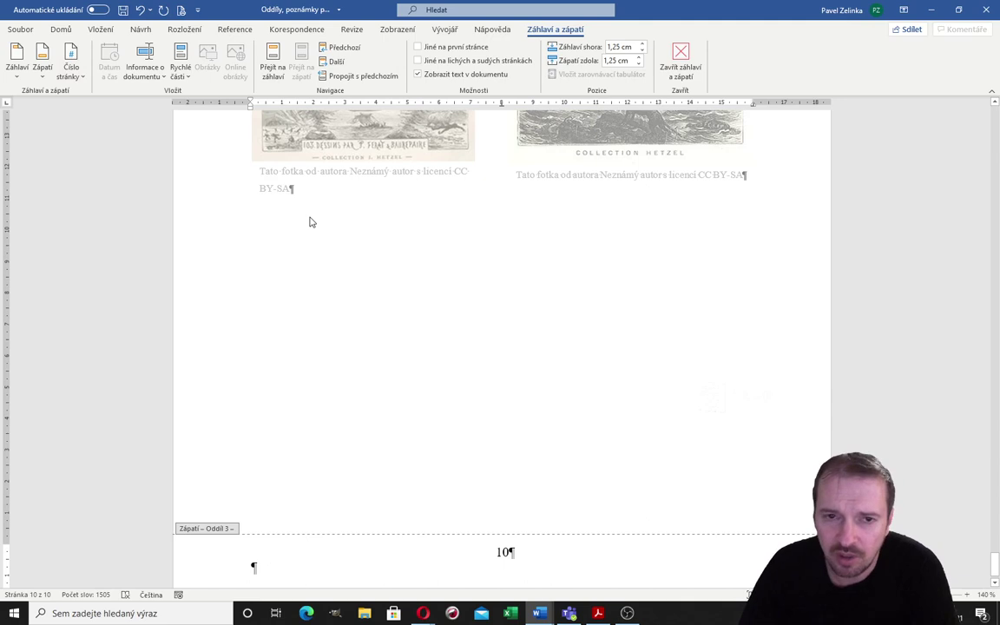
{"action": "left_click", "coordinate": [77, 72]}
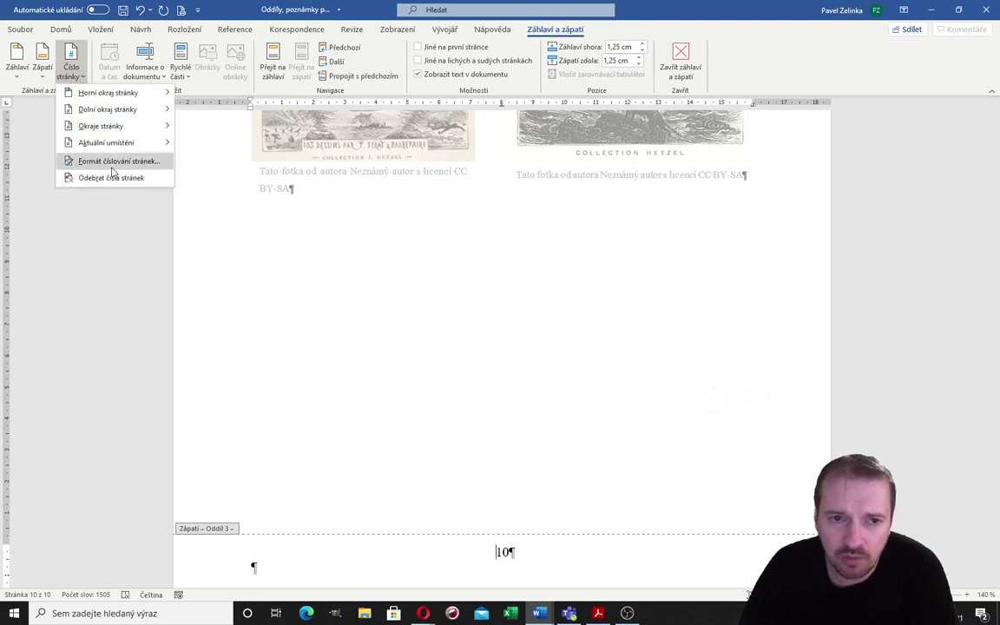
{"action": "left_click", "coordinate": [111, 161]}
{"action": "left_click", "coordinate": [428, 339]}
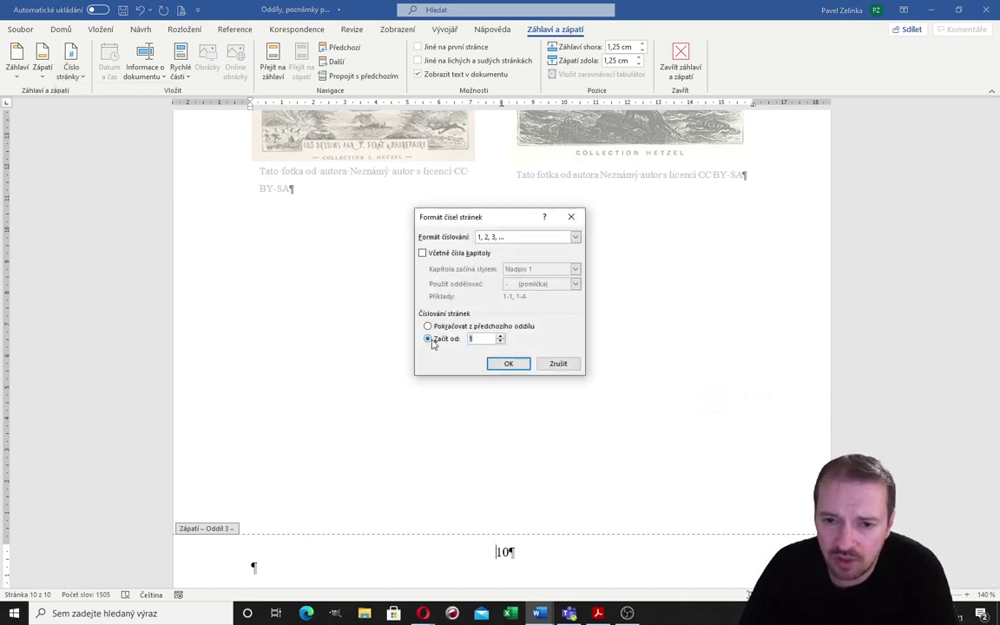
{"action": "left_click", "coordinate": [574, 236]}
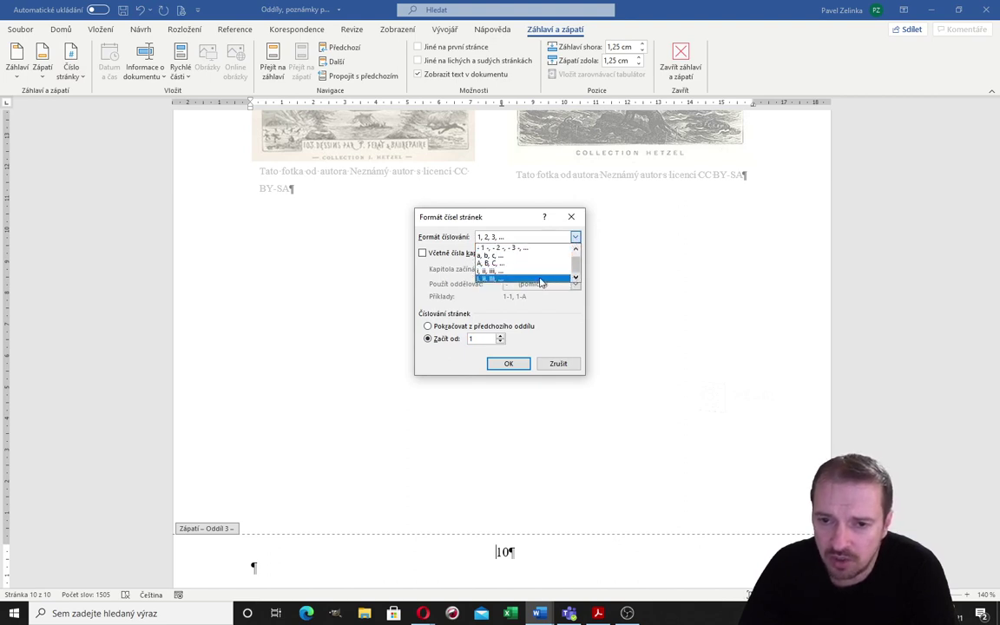
{"action": "left_click", "coordinate": [539, 279]}
{"action": "left_click", "coordinate": [505, 364]}
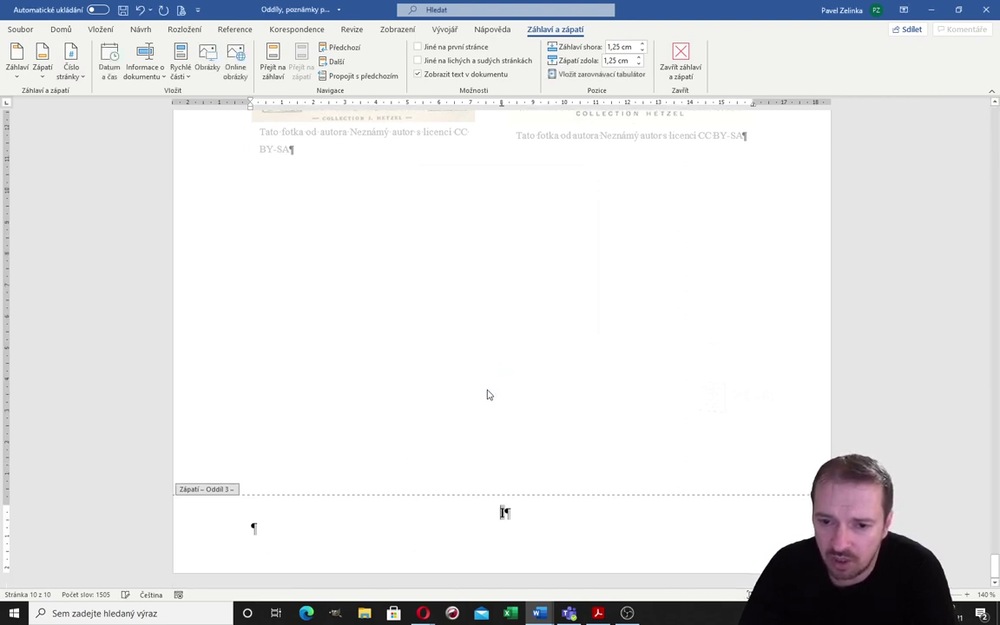
Hide the formatting marks from the Domů ribbon
{"action": "scroll", "coordinate": [518, 401], "scroll_direction": "up", "scroll_amount": 3}
{"action": "scroll", "coordinate": [518, 401], "scroll_direction": "up", "scroll_amount": 4}
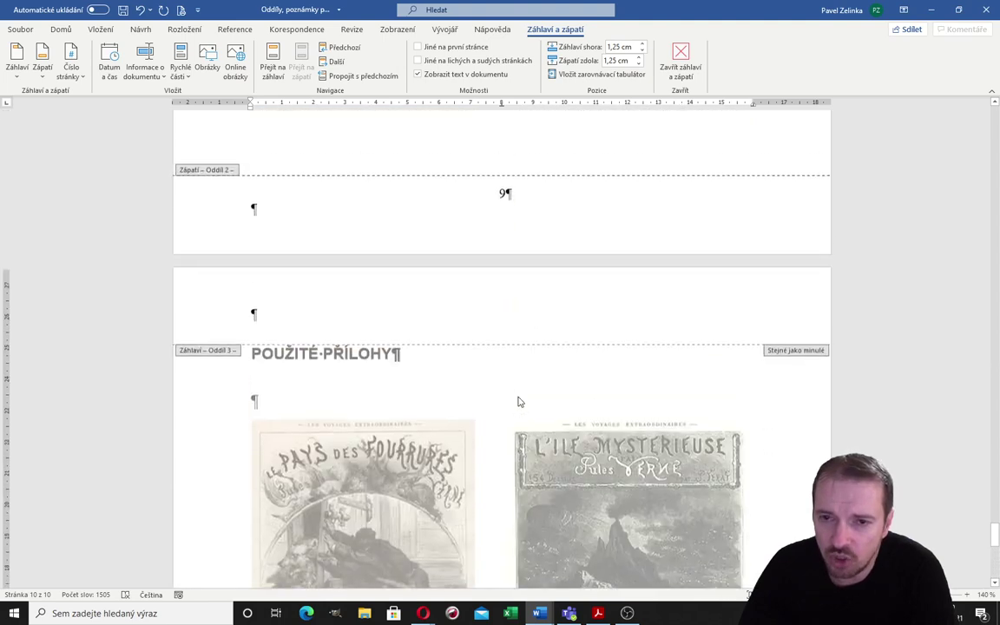
{"action": "scroll", "coordinate": [518, 401], "scroll_direction": "down", "scroll_amount": 2}
{"action": "scroll", "coordinate": [518, 401], "scroll_direction": "up", "scroll_amount": 5}
{"action": "scroll", "coordinate": [516, 391], "scroll_direction": "down", "scroll_amount": 2}
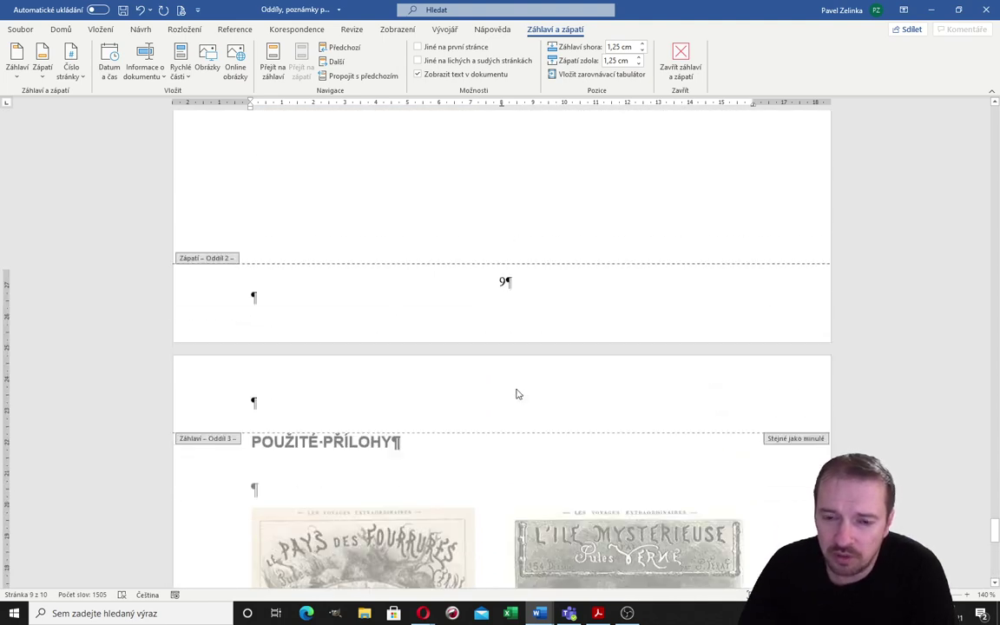
{"action": "scroll", "coordinate": [457, 169], "scroll_direction": "up", "scroll_amount": 2}
{"action": "left_click", "coordinate": [60, 29]}
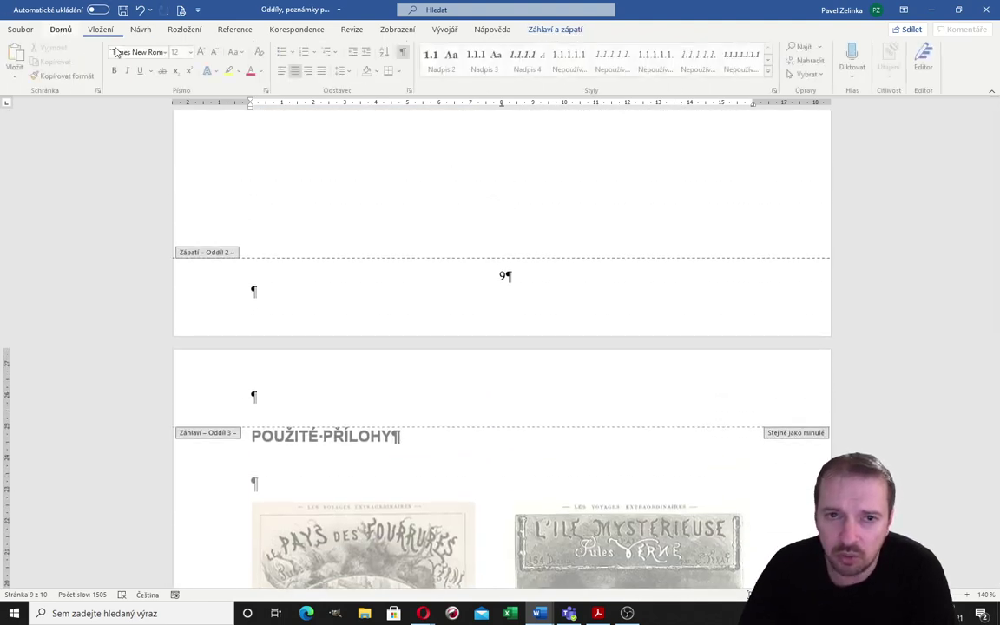
{"action": "left_click", "coordinate": [406, 53]}
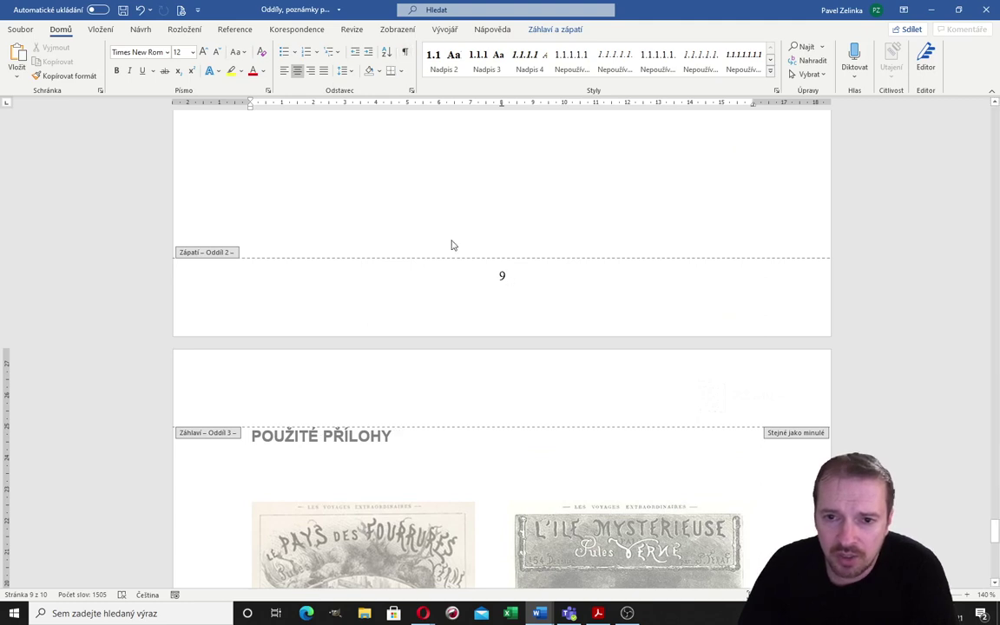
Exit footer editing and place the caret in the POUŽITÉ PŘÍLOHY heading on page 10
{"action": "scroll", "coordinate": [511, 314], "scroll_direction": "down", "scroll_amount": 3}
{"action": "scroll", "coordinate": [480, 279], "scroll_direction": "up", "scroll_amount": 5}
{"action": "double_click", "coordinate": [485, 310]}
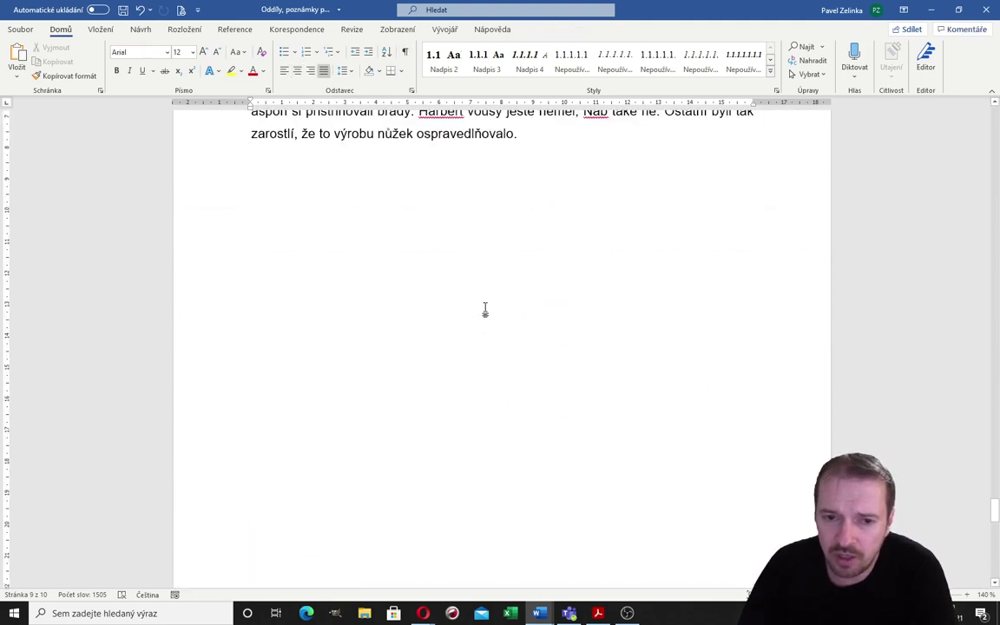
{"action": "scroll", "coordinate": [486, 313], "scroll_direction": "down", "scroll_amount": 3}
{"action": "scroll", "coordinate": [486, 312], "scroll_direction": "down", "scroll_amount": 3}
{"action": "scroll", "coordinate": [487, 315], "scroll_direction": "down", "scroll_amount": 1}
{"action": "scroll", "coordinate": [488, 315], "scroll_direction": "up", "scroll_amount": 1}
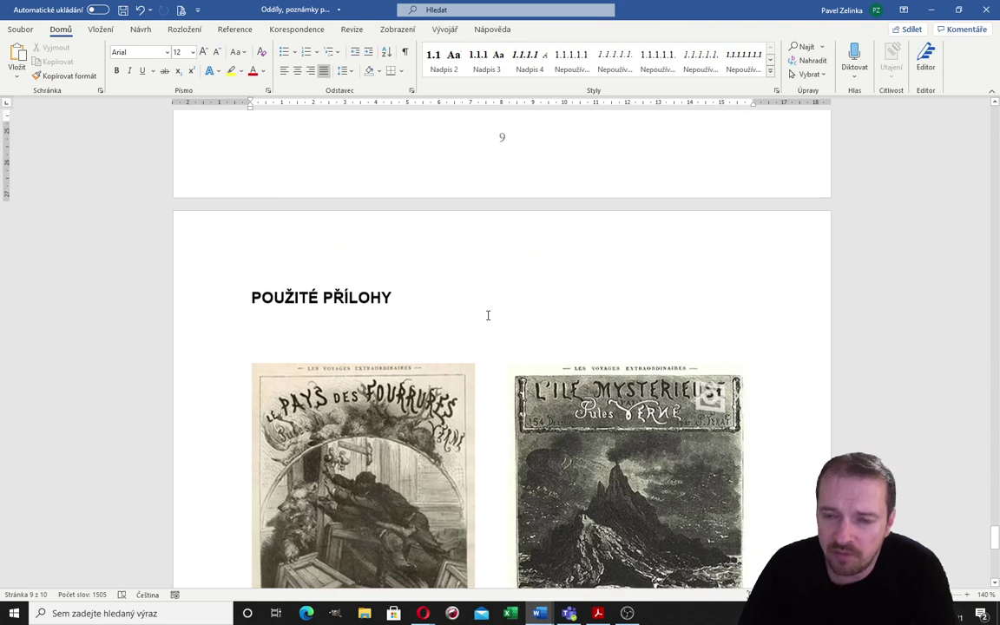
{"action": "scroll", "coordinate": [487, 315], "scroll_direction": "up", "scroll_amount": 3}
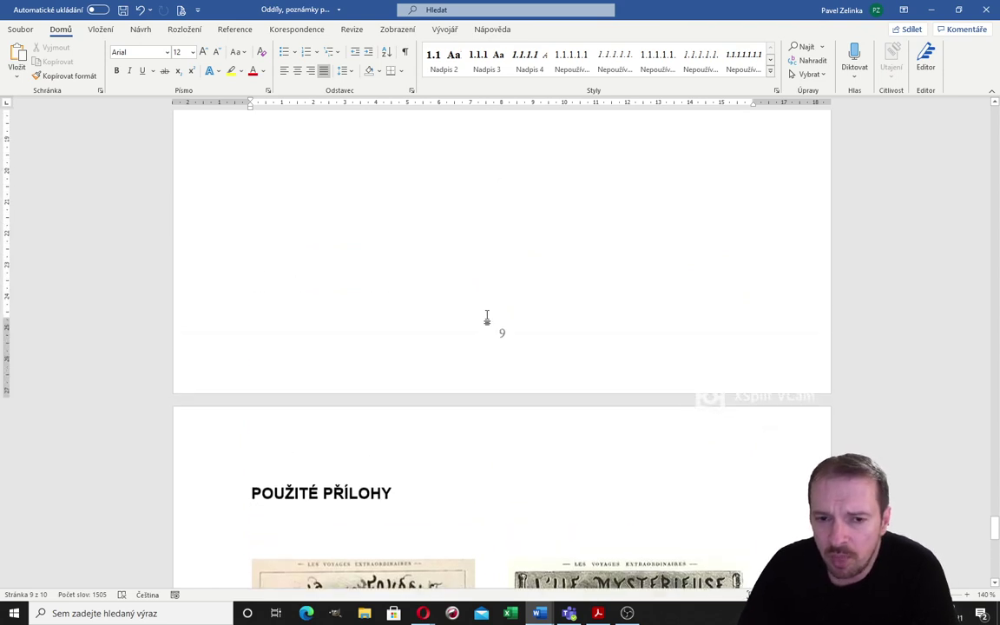
{"action": "scroll", "coordinate": [487, 315], "scroll_direction": "down", "scroll_amount": 3}
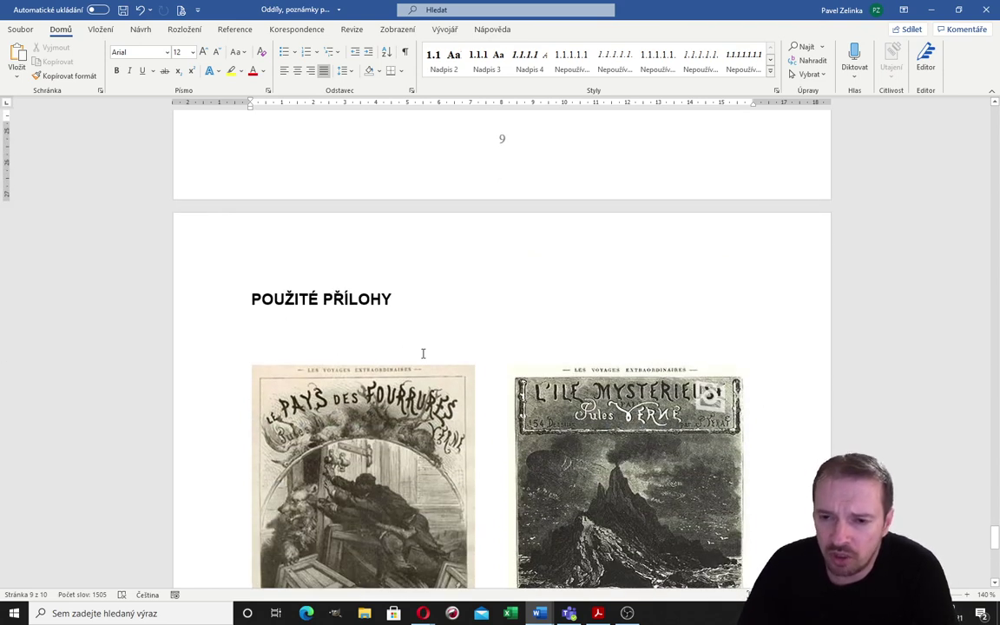
{"action": "scroll", "coordinate": [423, 353], "scroll_direction": "down", "scroll_amount": 3}
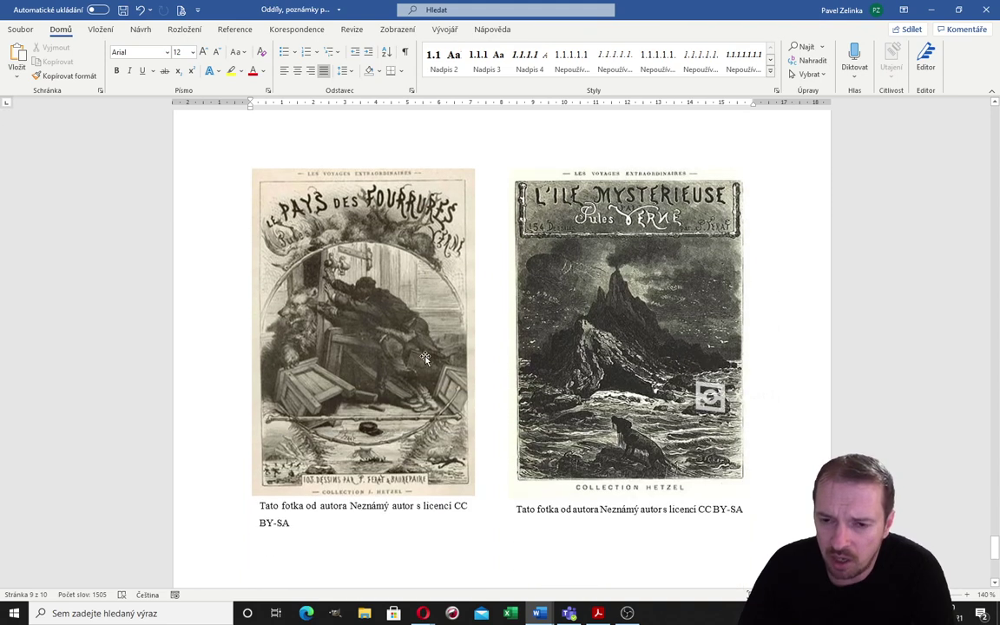
{"action": "scroll", "coordinate": [423, 347], "scroll_direction": "down", "scroll_amount": 2}
{"action": "scroll", "coordinate": [423, 278], "scroll_direction": "up", "scroll_amount": 4}
{"action": "left_click", "coordinate": [428, 265]}
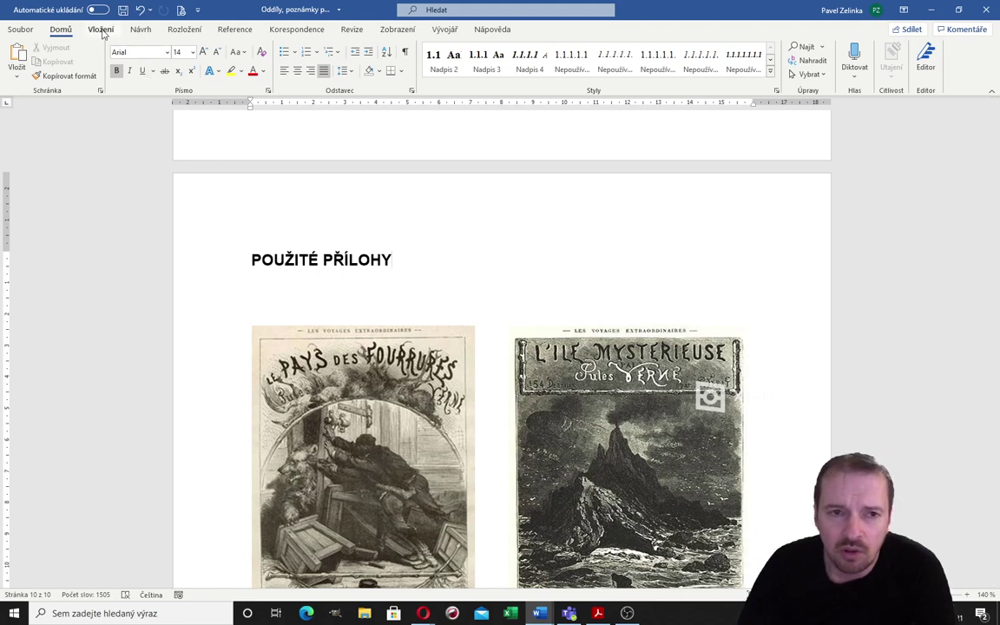
Switch the appendix page to landscape orientation
{"action": "left_click", "coordinate": [184, 28]}
{"action": "left_click", "coordinate": [45, 69]}
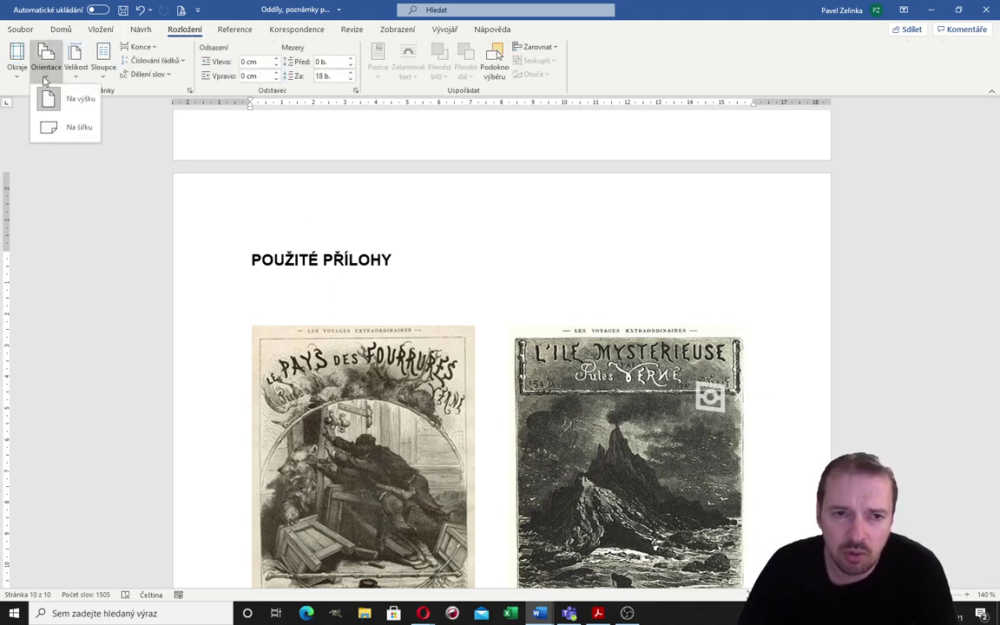
{"action": "left_click", "coordinate": [69, 128]}
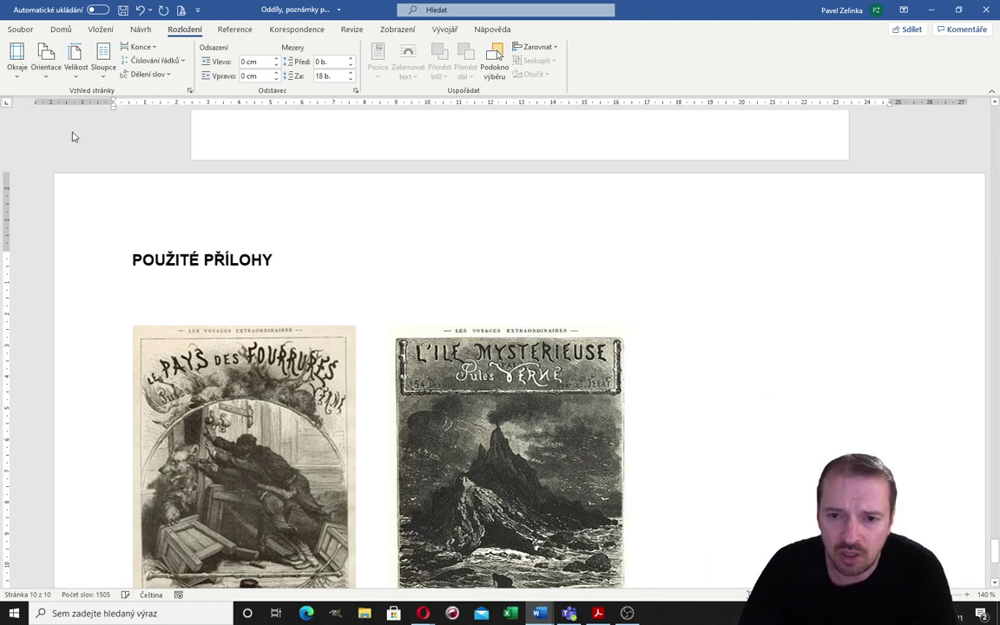
{"action": "scroll", "coordinate": [501, 534], "scroll_direction": "down", "scroll_amount": 3}
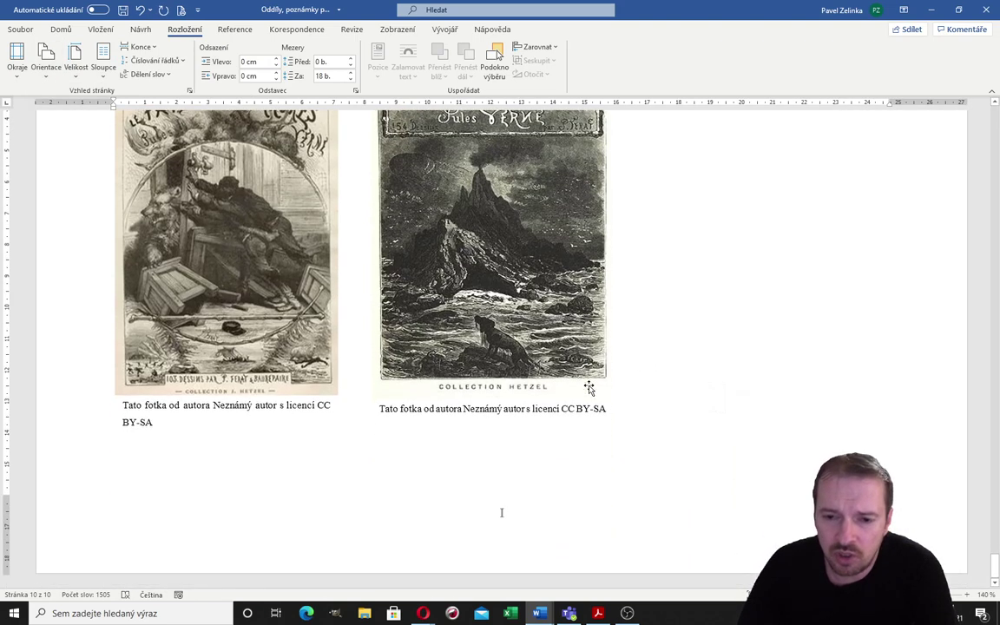
{"action": "scroll", "coordinate": [588, 387], "scroll_direction": "up", "scroll_amount": 3}
{"action": "scroll", "coordinate": [589, 383], "scroll_direction": "up", "scroll_amount": 3}
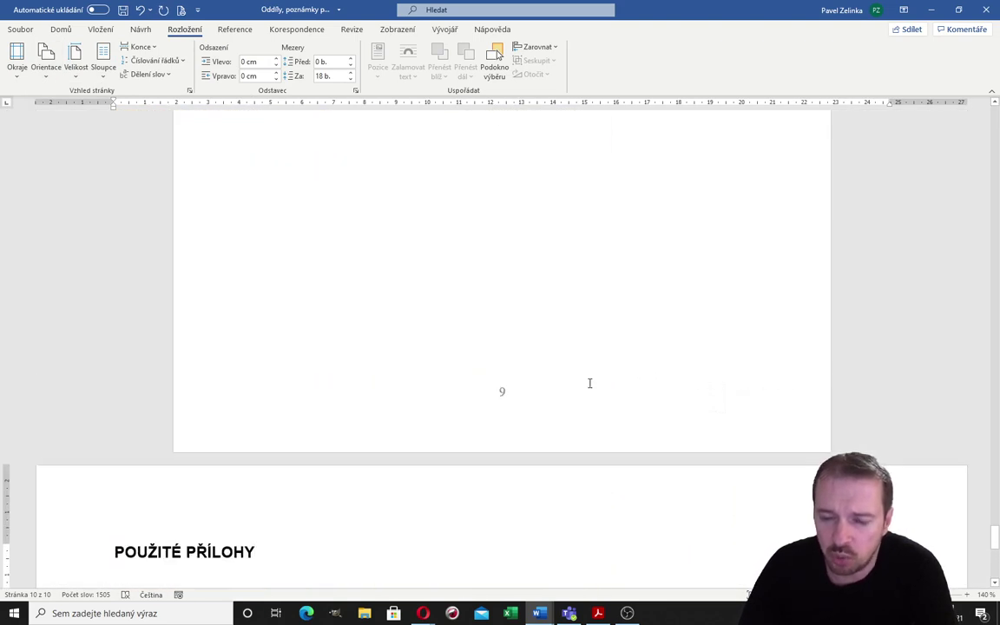
{"action": "scroll", "coordinate": [588, 384], "scroll_direction": "up", "scroll_amount": 3}
{"action": "scroll", "coordinate": [587, 380], "scroll_direction": "up", "scroll_amount": 6}
{"action": "scroll", "coordinate": [585, 369], "scroll_direction": "up", "scroll_amount": 1}
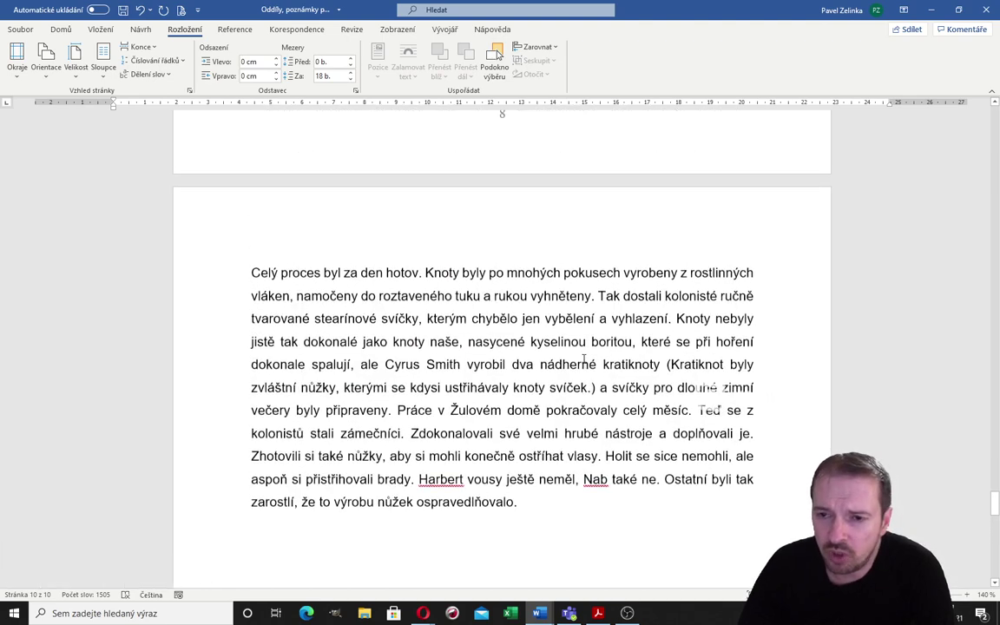
{"action": "scroll", "coordinate": [583, 358], "scroll_direction": "up", "scroll_amount": 4}
{"action": "scroll", "coordinate": [583, 359], "scroll_direction": "up", "scroll_amount": 4}
{"action": "scroll", "coordinate": [583, 358], "scroll_direction": "up", "scroll_amount": 7}
{"action": "scroll", "coordinate": [584, 358], "scroll_direction": "up", "scroll_amount": 4}
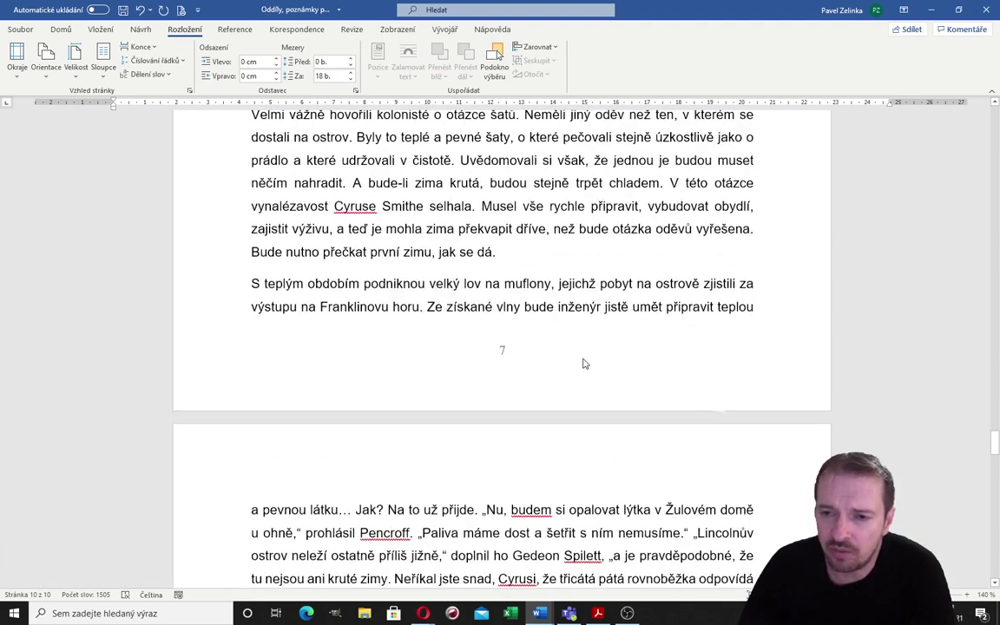
{"action": "scroll", "coordinate": [584, 358], "scroll_direction": "down", "scroll_amount": 5}
{"action": "scroll", "coordinate": [583, 358], "scroll_direction": "down", "scroll_amount": 5}
{"action": "scroll", "coordinate": [584, 358], "scroll_direction": "down", "scroll_amount": 10}
{"action": "scroll", "coordinate": [581, 359], "scroll_direction": "down", "scroll_amount": 4}
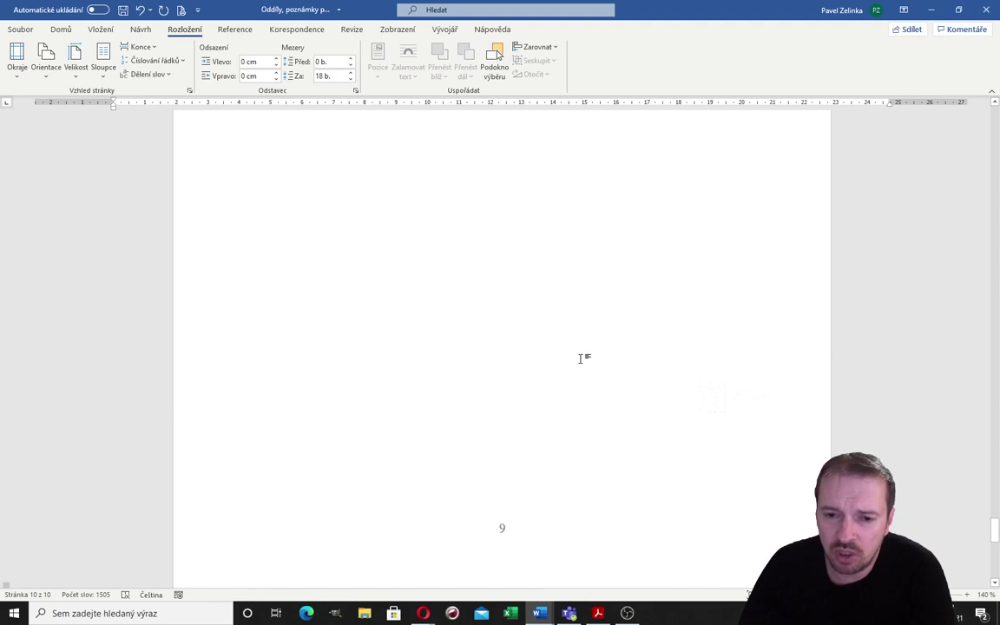
{"action": "scroll", "coordinate": [582, 359], "scroll_direction": "down", "scroll_amount": 3}
{"action": "scroll", "coordinate": [582, 359], "scroll_direction": "down", "scroll_amount": 1}
{"action": "scroll", "coordinate": [284, 334], "scroll_direction": "down", "scroll_amount": 6}
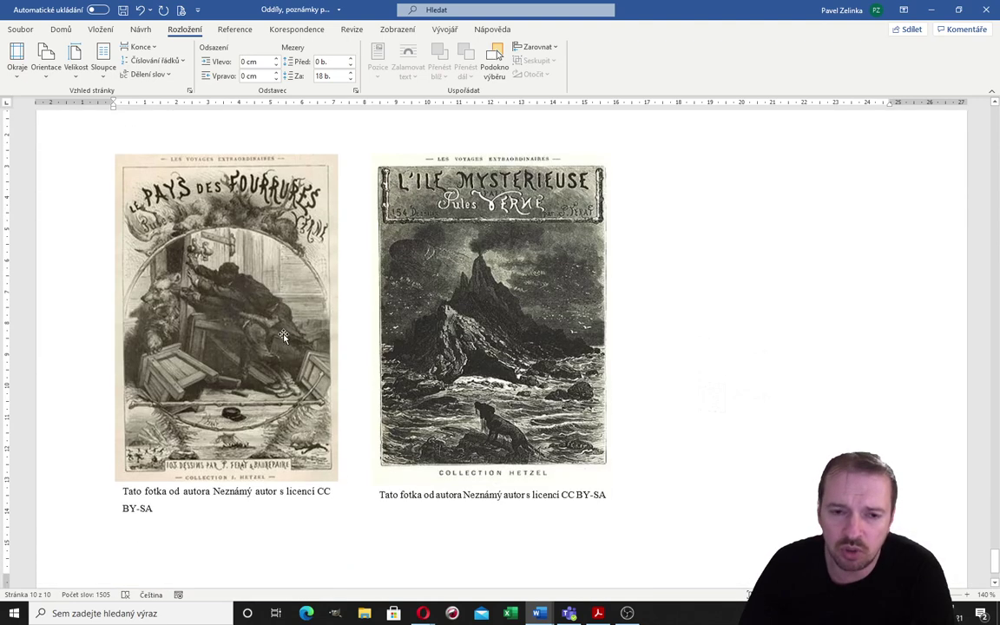
{"action": "scroll", "coordinate": [283, 334], "scroll_direction": "down", "scroll_amount": 2}
{"action": "scroll", "coordinate": [284, 335], "scroll_direction": "up", "scroll_amount": 5}
{"action": "scroll", "coordinate": [284, 337], "scroll_direction": "down", "scroll_amount": 1}
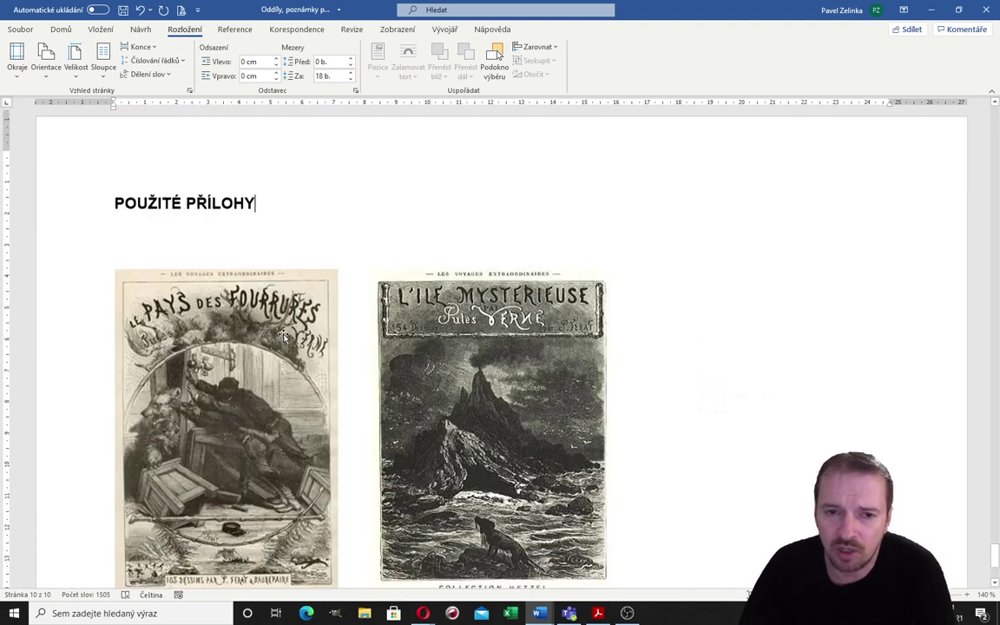
{"action": "scroll", "coordinate": [500, 516], "scroll_direction": "down", "scroll_amount": 5}
{"action": "scroll", "coordinate": [466, 296], "scroll_direction": "up", "scroll_amount": 3}
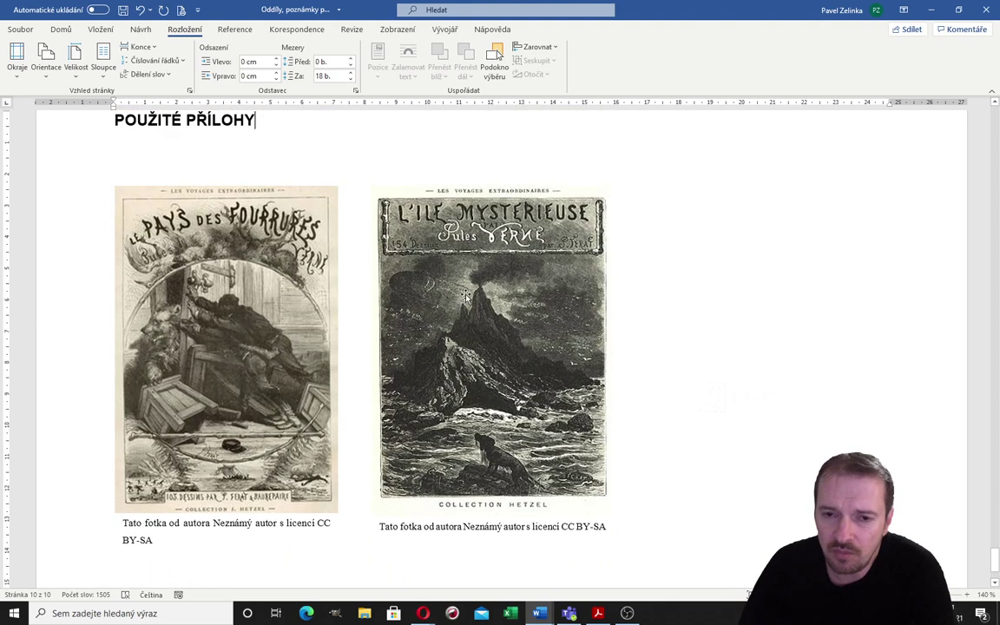
Move the right-hand picture further right and enlarge both the left and right pictures
{"action": "left_click_drag", "start_coordinate": [469, 303], "coordinate": [630, 313]}
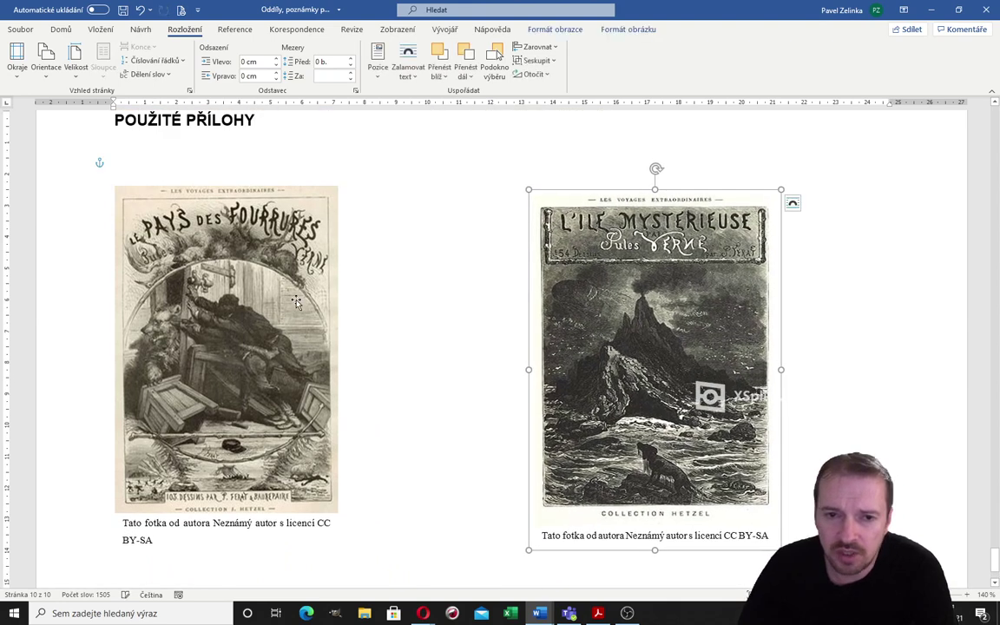
{"action": "left_click", "coordinate": [335, 493]}
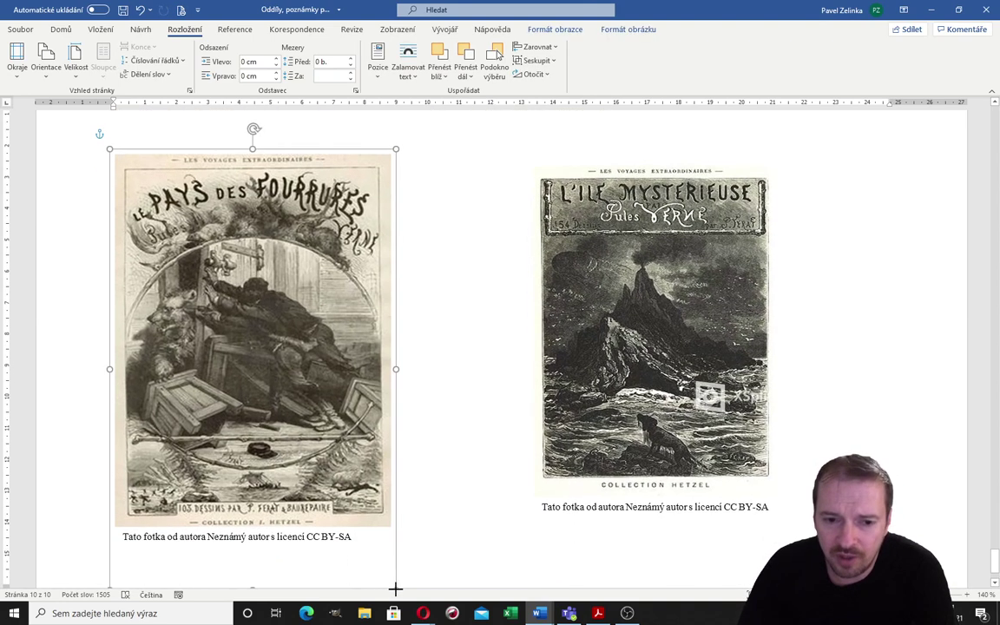
{"action": "left_click_drag", "start_coordinate": [344, 570], "coordinate": [398, 545]}
{"action": "scroll", "coordinate": [500, 512], "scroll_direction": "down", "scroll_amount": 2}
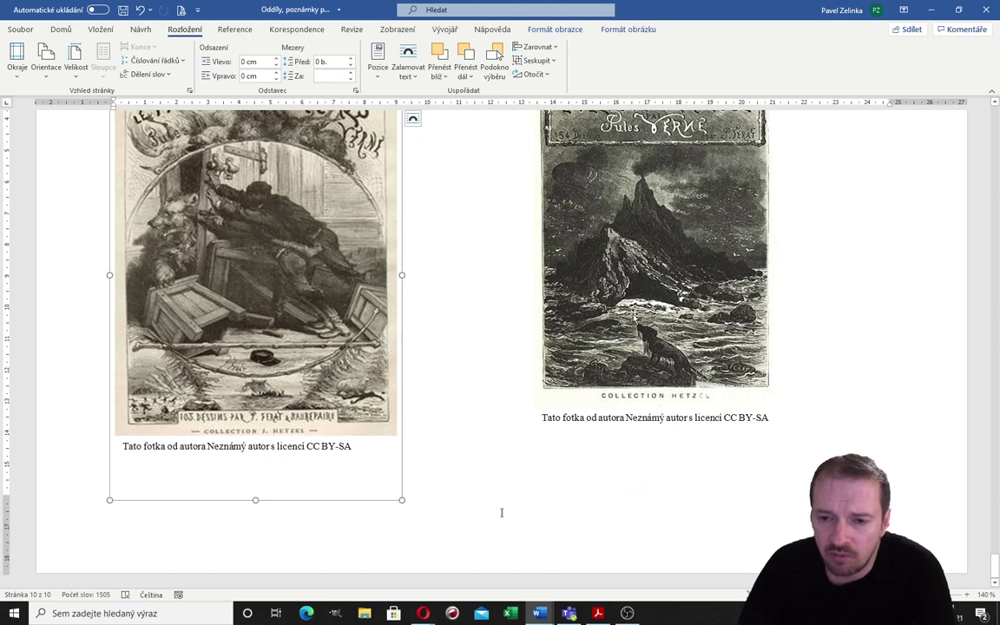
{"action": "left_click", "coordinate": [692, 405]}
{"action": "left_click_drag", "start_coordinate": [781, 432], "coordinate": [838, 482]}
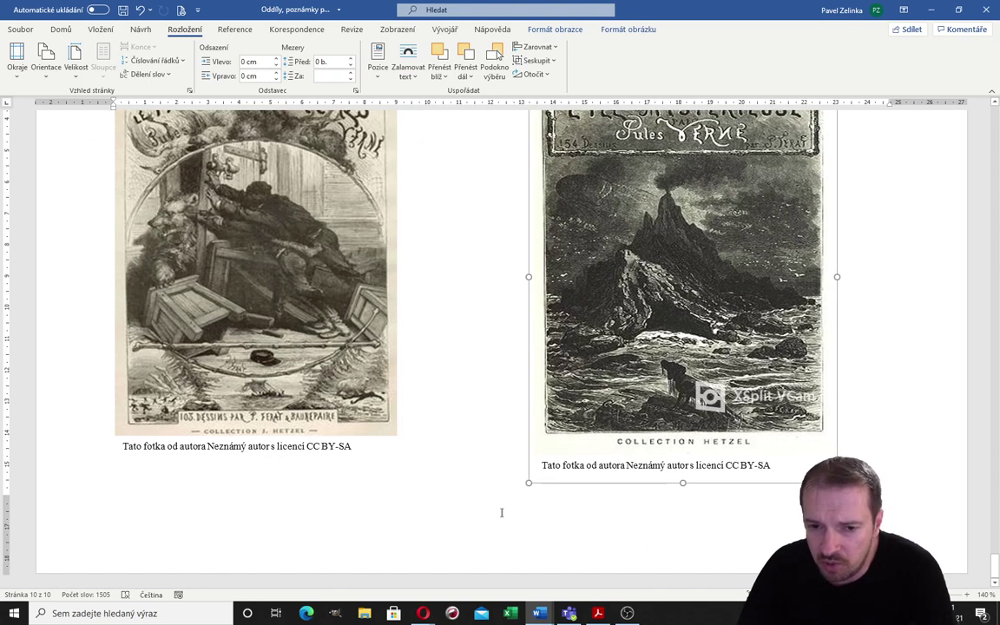
Shorten the left caption box and enlarge the left picture together with its caption frame
{"action": "left_click", "coordinate": [338, 397]}
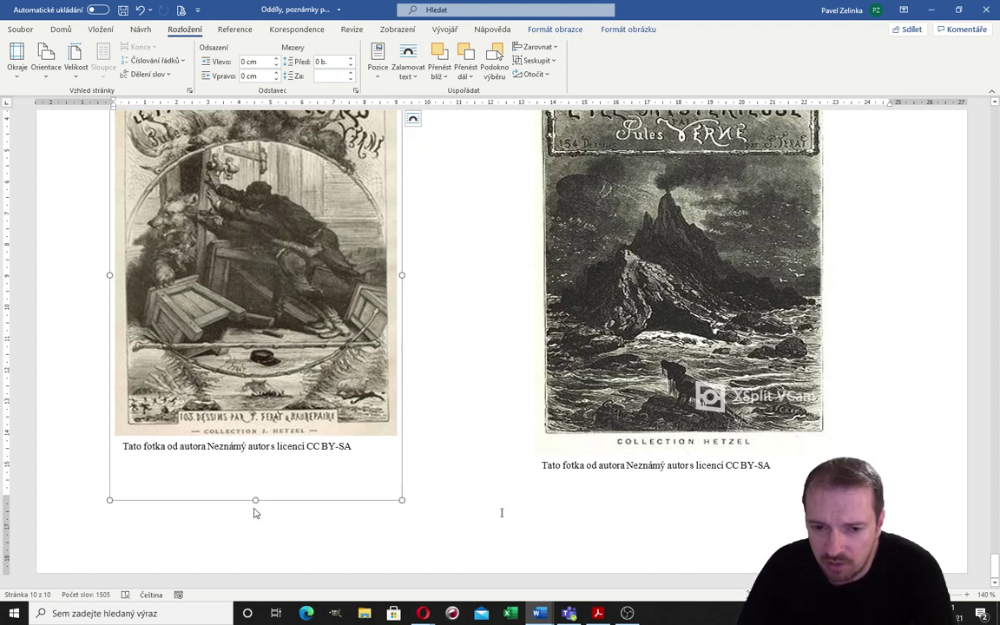
{"action": "left_click", "coordinate": [260, 454]}
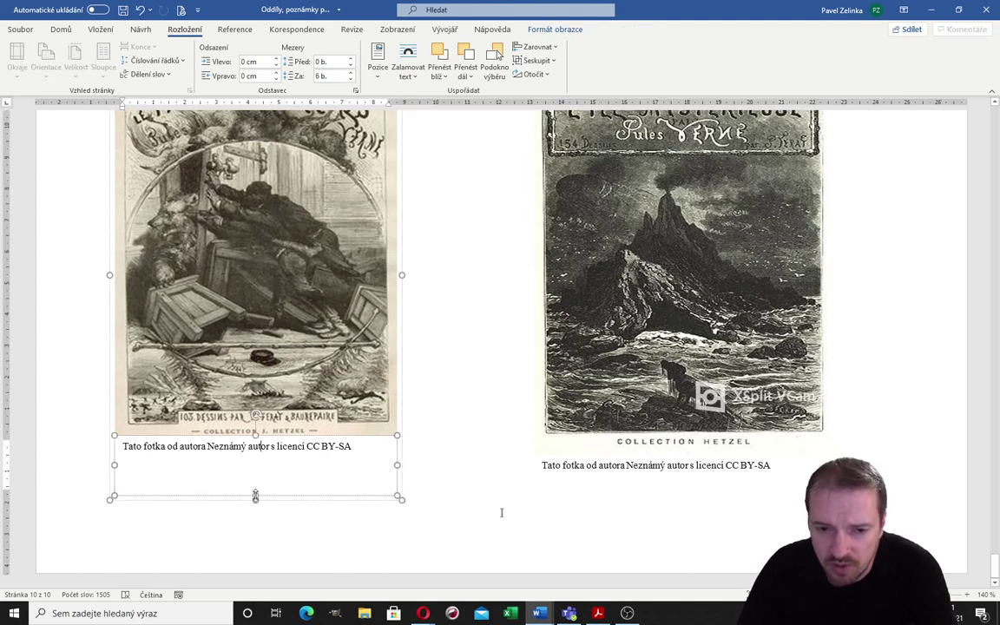
{"action": "left_click_drag", "start_coordinate": [255, 497], "coordinate": [255, 465]}
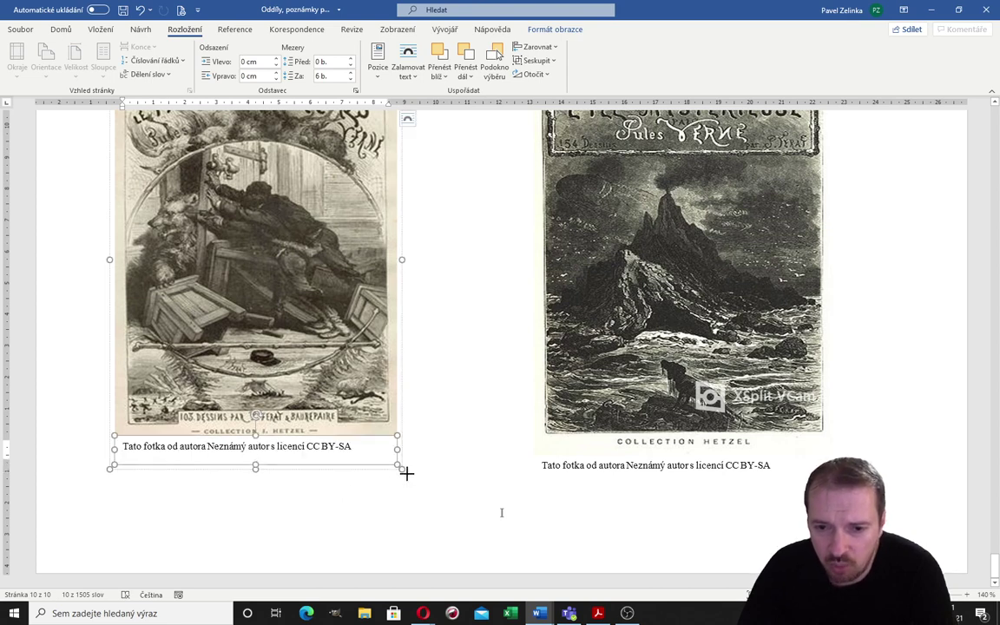
{"action": "left_click_drag", "start_coordinate": [407, 472], "coordinate": [415, 480]}
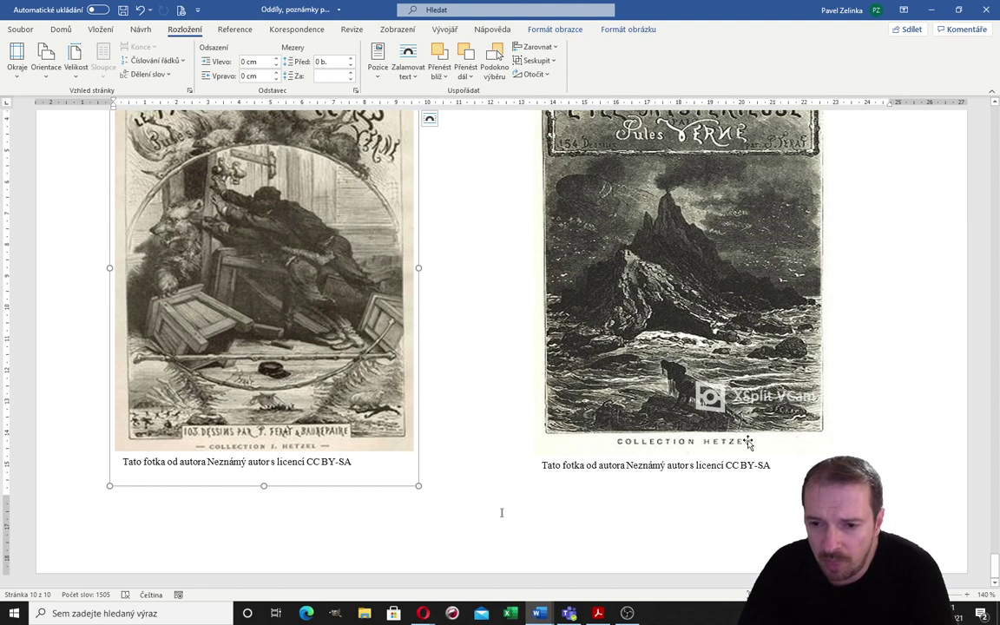
{"action": "left_click", "coordinate": [784, 431]}
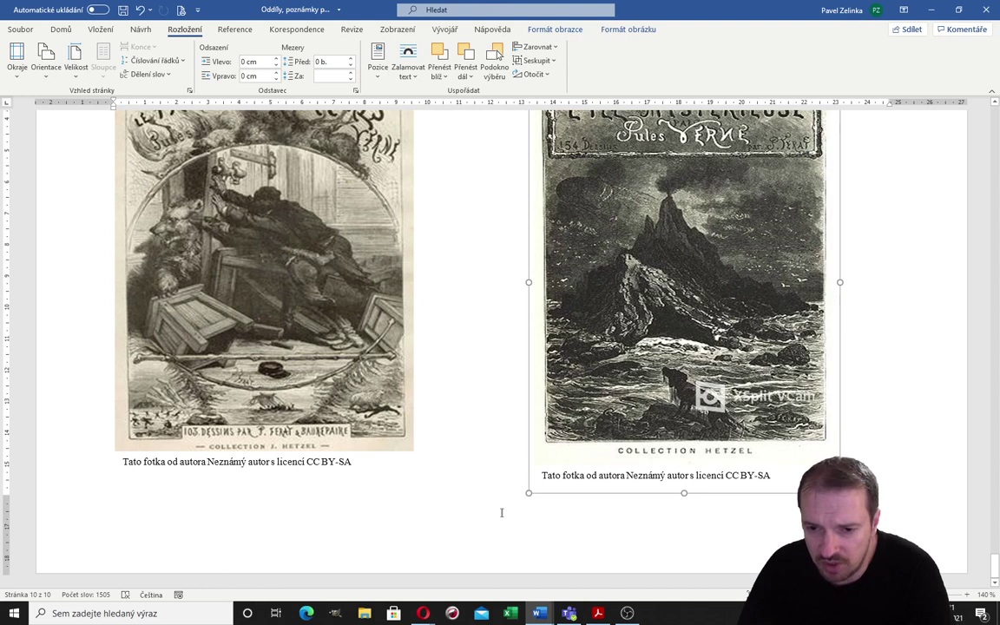
{"action": "left_click", "coordinate": [434, 340]}
{"action": "scroll", "coordinate": [434, 340], "scroll_direction": "up", "scroll_amount": 3}
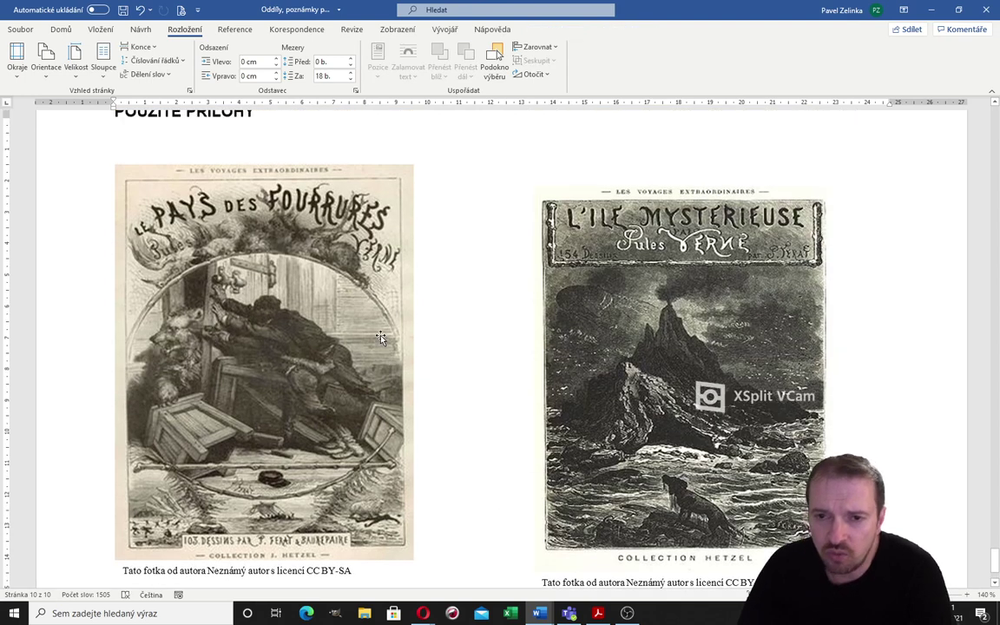
Slide the left cover picture right and slightly down to even out the spacing between the two covers
{"action": "scroll", "coordinate": [381, 337], "scroll_direction": "up", "scroll_amount": 2}
{"action": "left_click", "coordinate": [681, 354]}
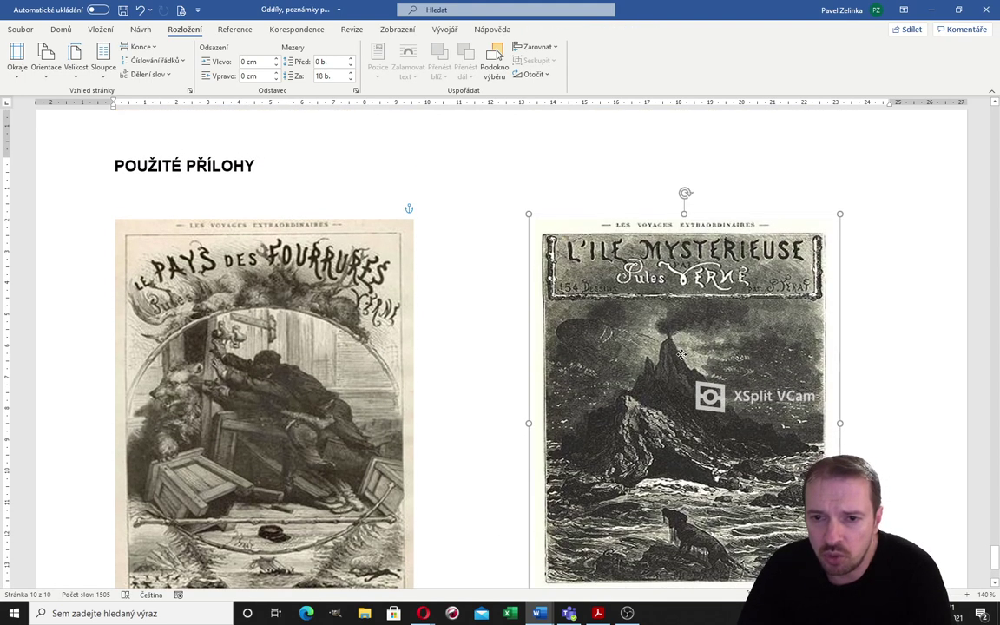
{"action": "left_click_drag", "start_coordinate": [359, 366], "coordinate": [388, 374]}
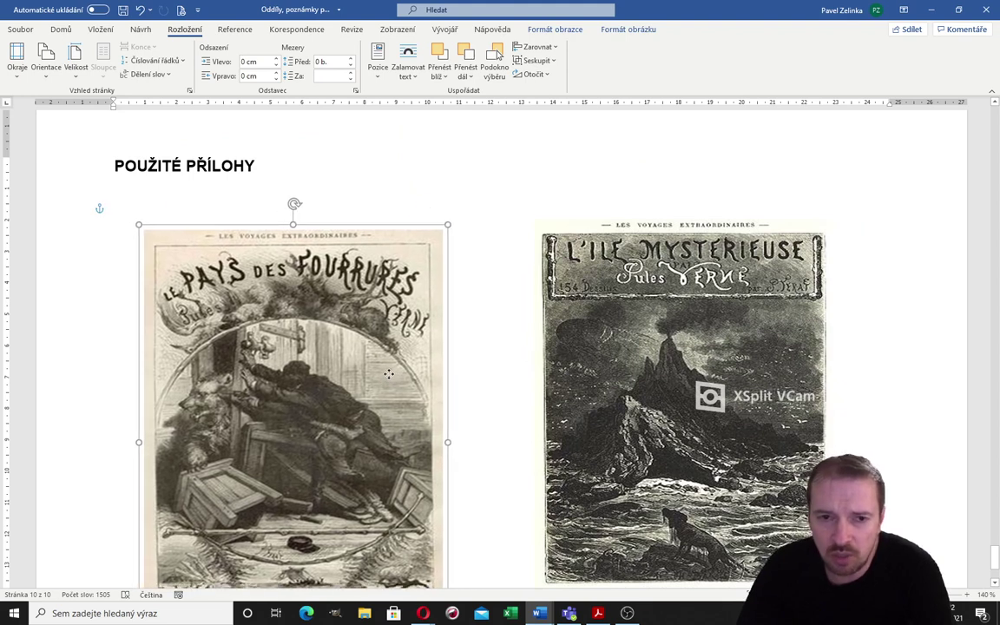
{"action": "left_click_drag", "start_coordinate": [389, 374], "coordinate": [405, 375]}
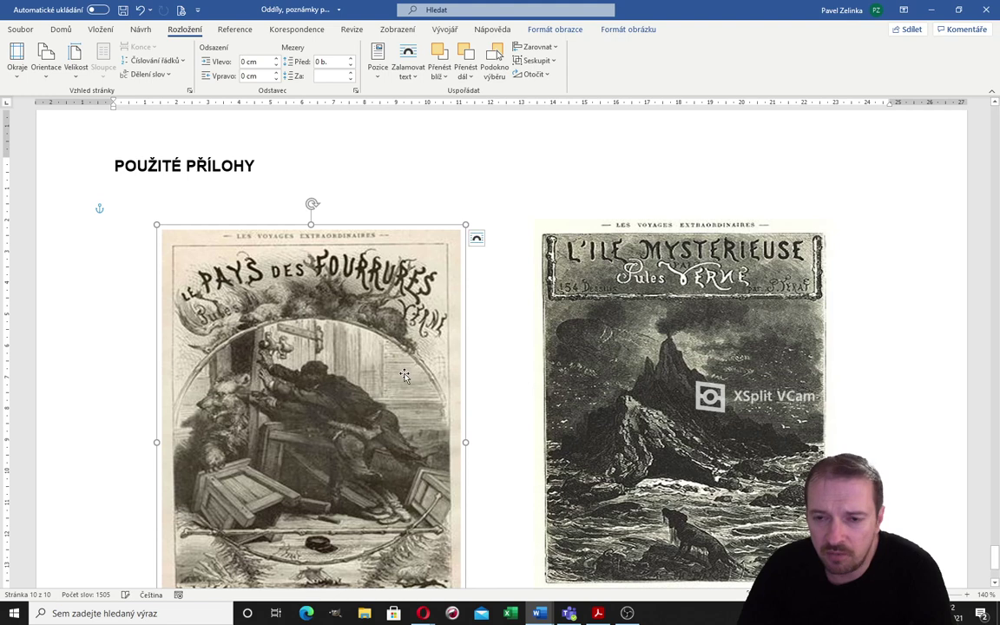
{"action": "left_click", "coordinate": [622, 394]}
{"action": "left_click", "coordinate": [524, 376]}
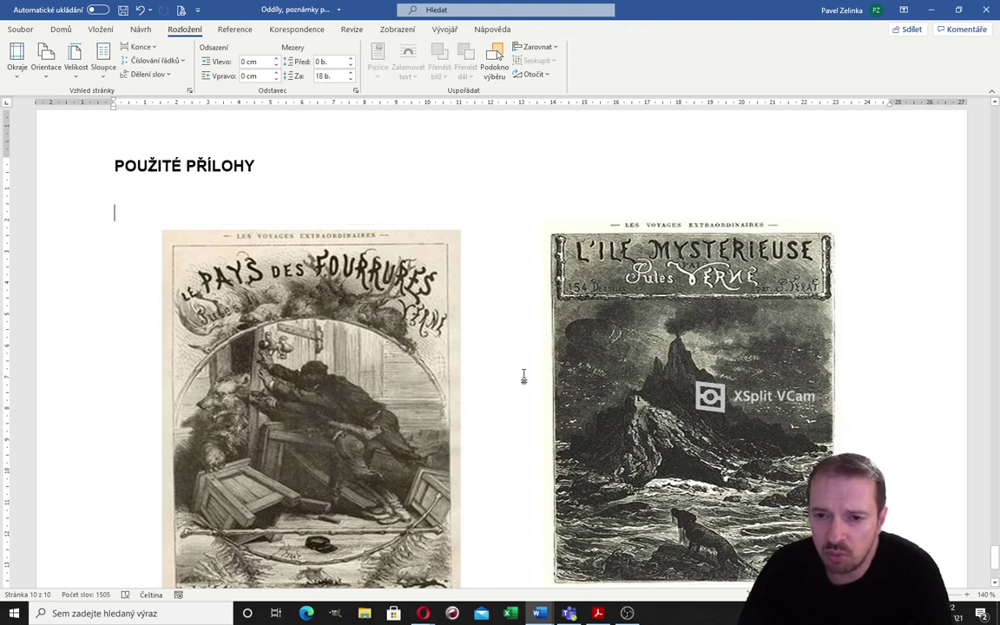
{"action": "left_click", "coordinate": [591, 369]}
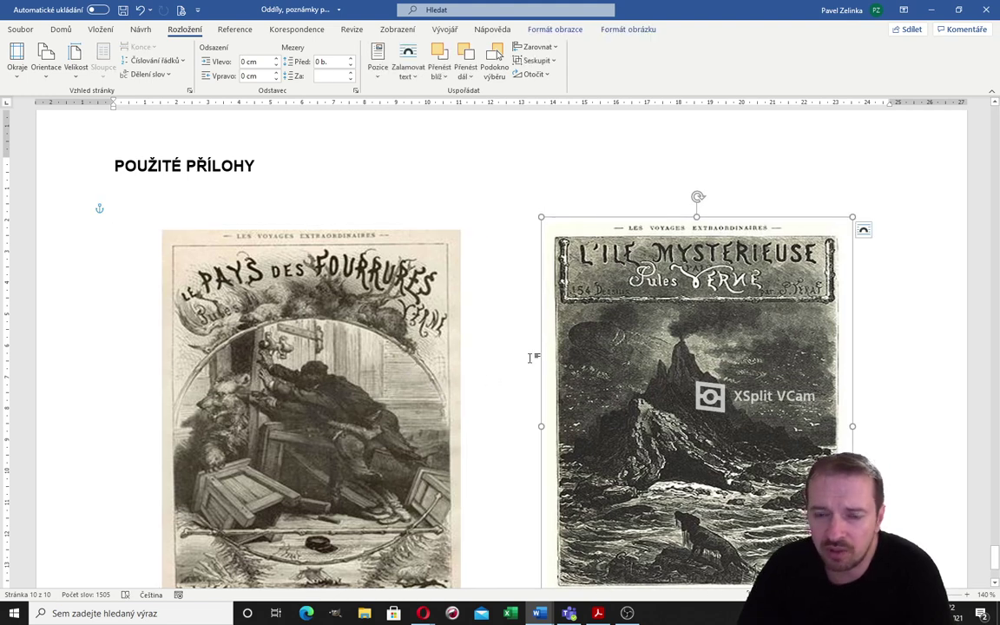
{"action": "scroll", "coordinate": [529, 358], "scroll_direction": "down", "scroll_amount": 3}
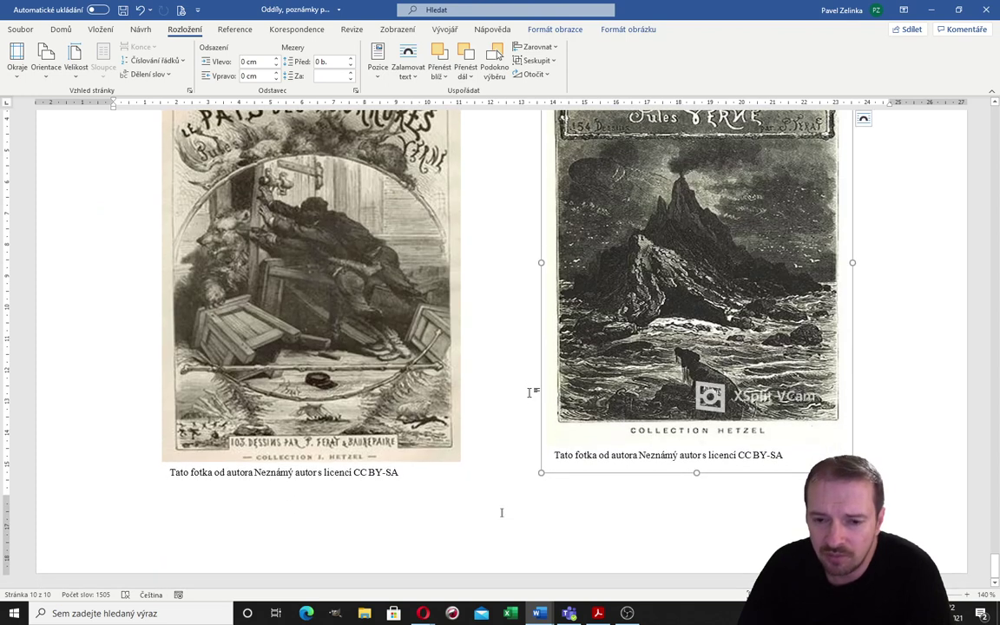
{"action": "scroll", "coordinate": [466, 367], "scroll_direction": "up", "scroll_amount": 4}
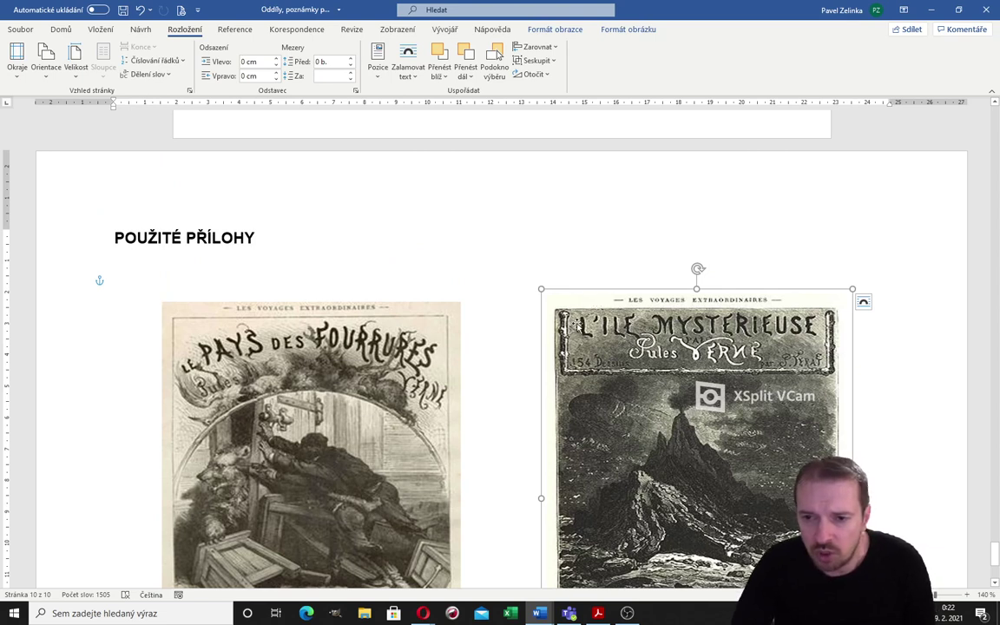
Align the top edges of both cover pictures, then select the right cover with its caption
{"action": "left_click", "coordinate": [324, 344], "text": "ctrl"}
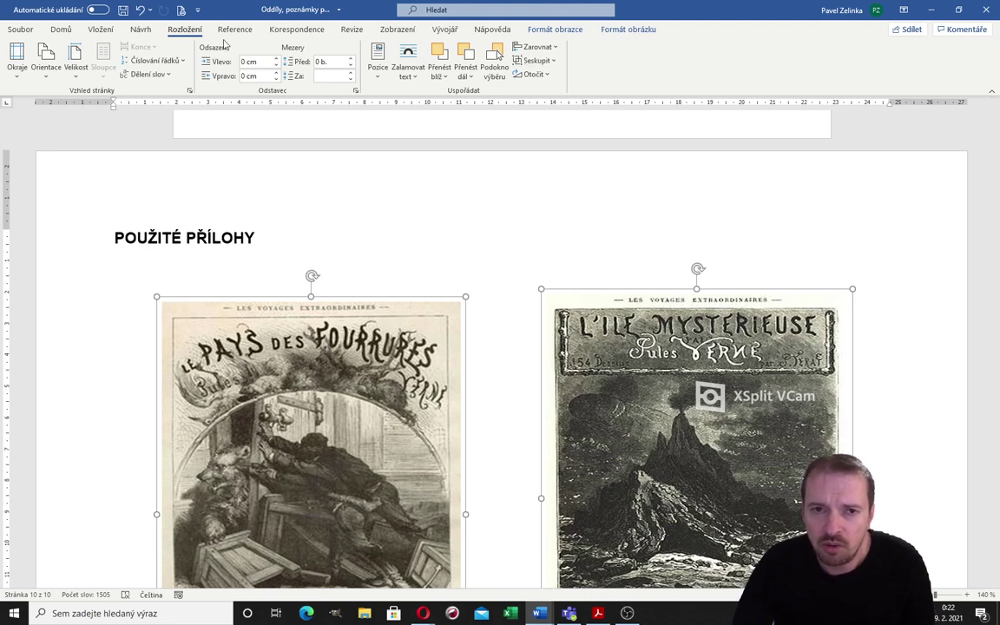
{"action": "left_click", "coordinate": [536, 46]}
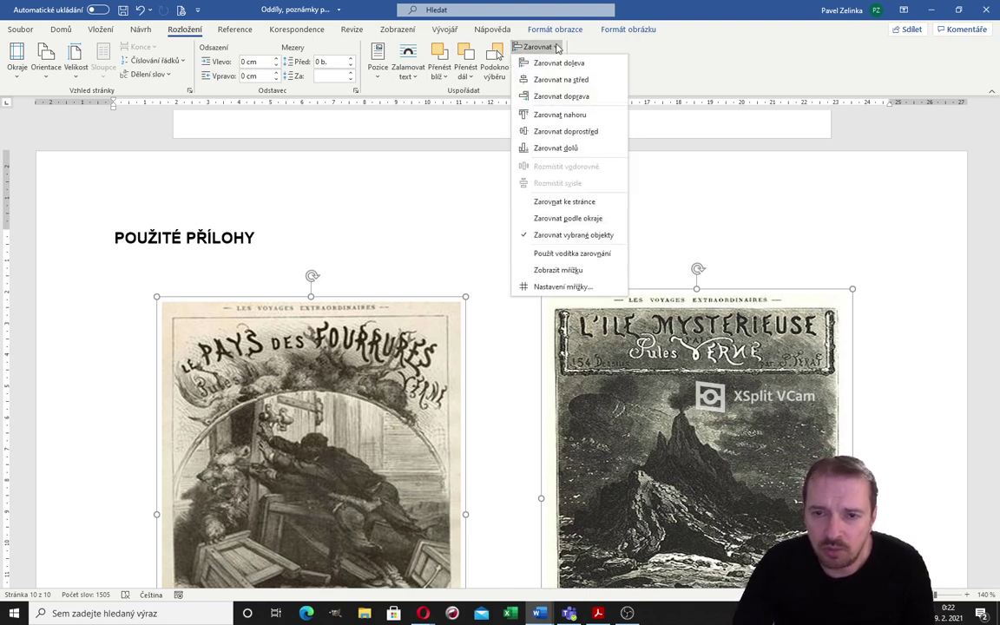
{"action": "left_click", "coordinate": [550, 115]}
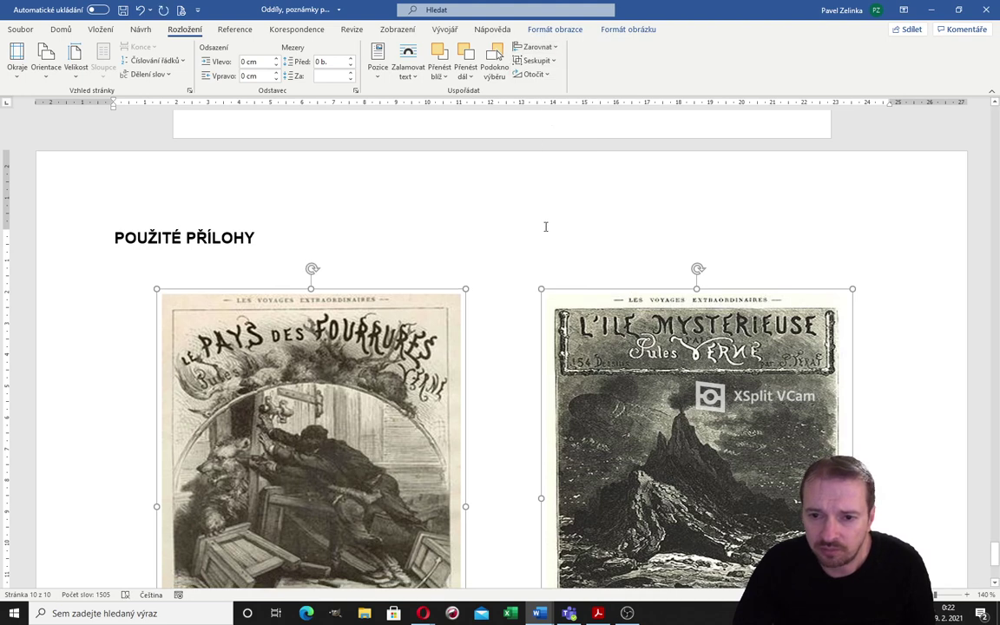
{"action": "left_click", "coordinate": [565, 269]}
{"action": "scroll", "coordinate": [527, 297], "scroll_direction": "down", "scroll_amount": 3}
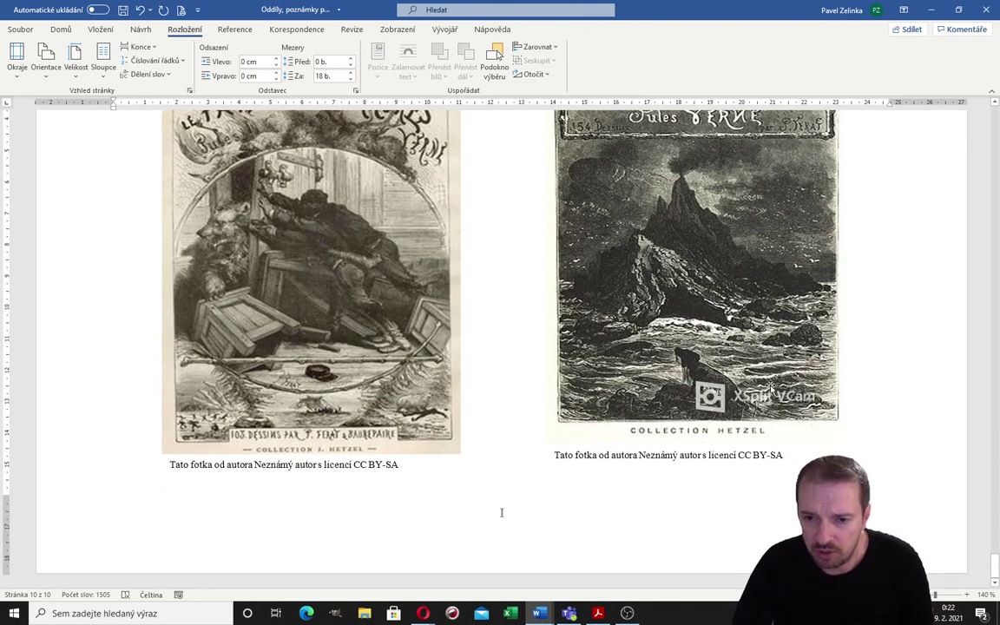
{"action": "left_click", "coordinate": [813, 428]}
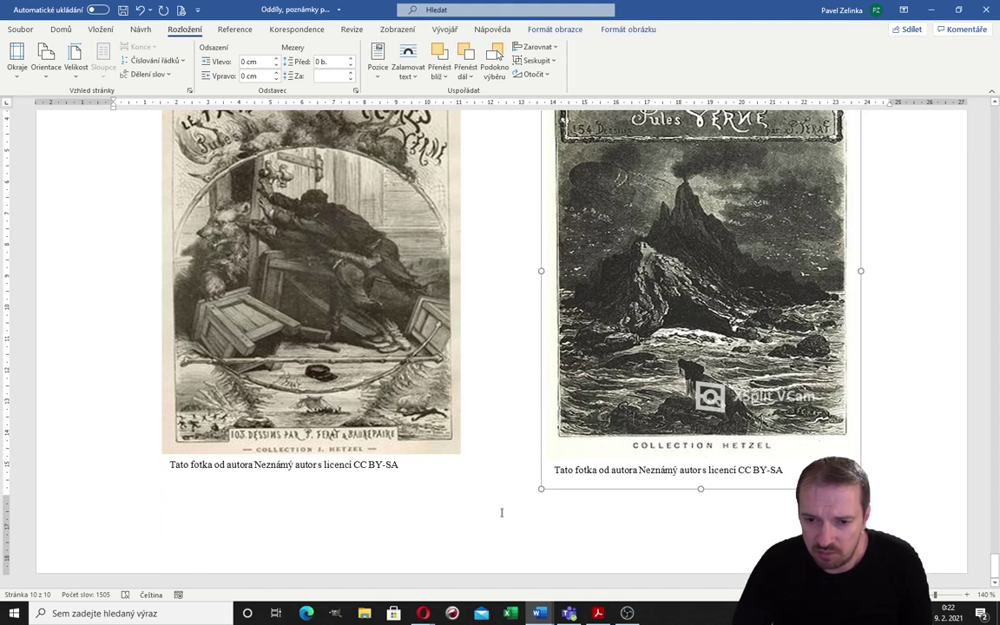
{"action": "key", "text": "Up"}
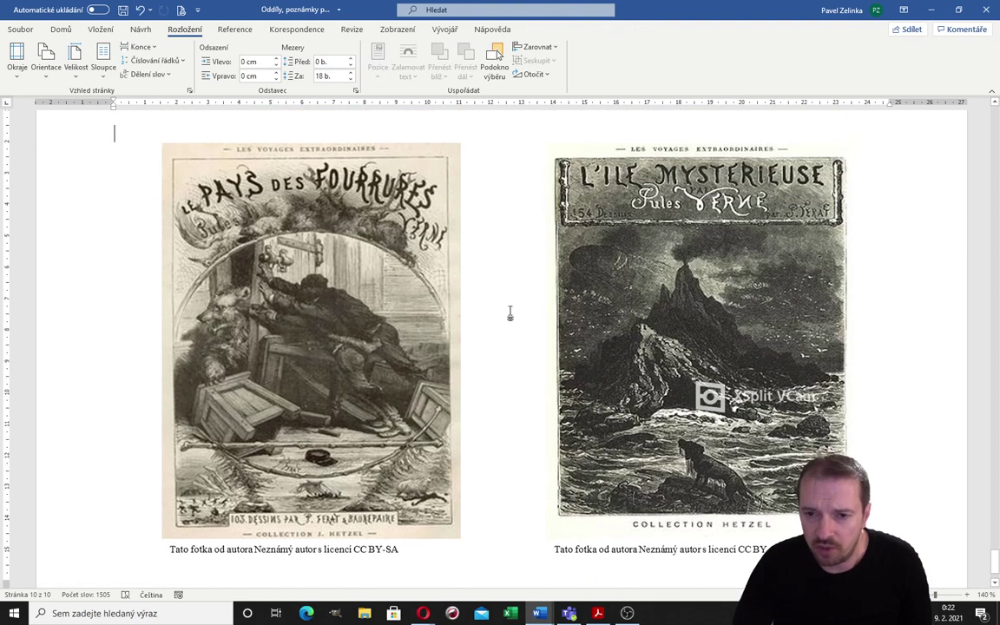
{"action": "scroll", "coordinate": [517, 322], "scroll_direction": "up", "scroll_amount": 3}
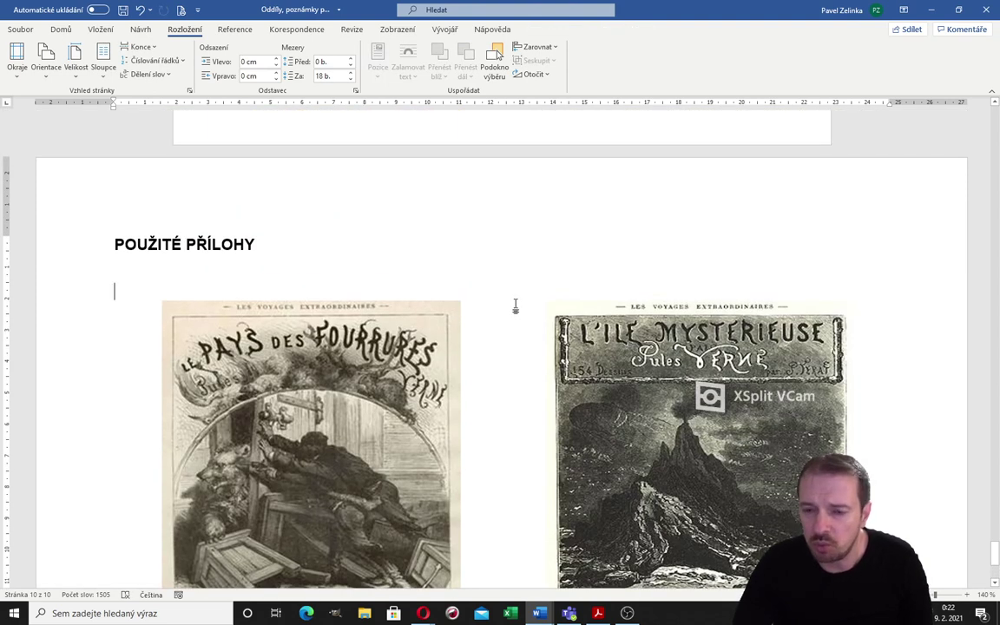
{"action": "scroll", "coordinate": [515, 306], "scroll_direction": "down", "scroll_amount": 3}
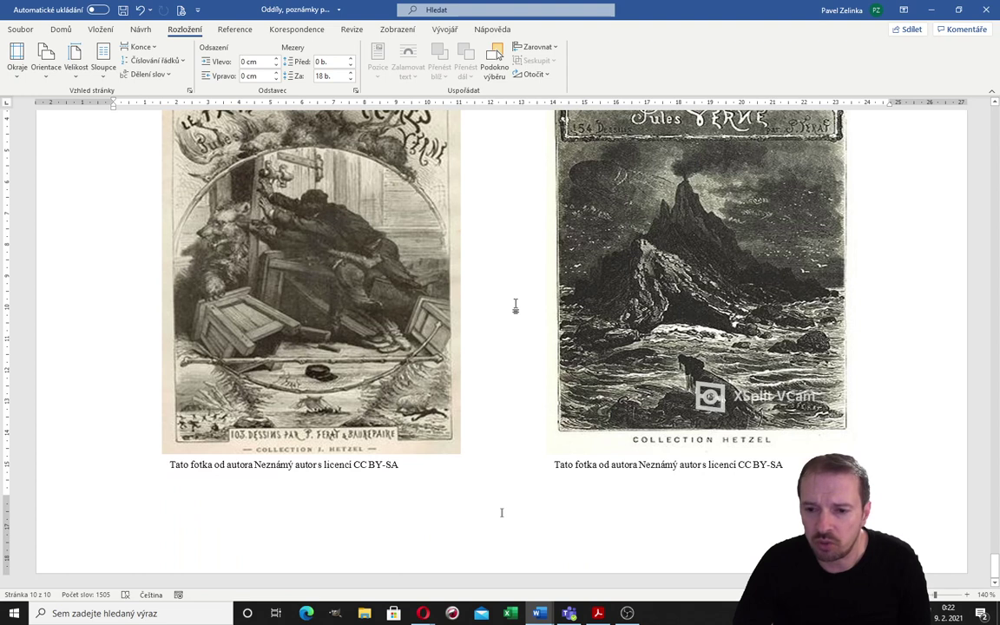
{"action": "scroll", "coordinate": [515, 306], "scroll_direction": "up", "scroll_amount": 1}
{"action": "scroll", "coordinate": [516, 304], "scroll_direction": "up", "scroll_amount": 1}
{"action": "scroll", "coordinate": [516, 302], "scroll_direction": "up", "scroll_amount": 1}
{"action": "scroll", "coordinate": [516, 300], "scroll_direction": "up", "scroll_amount": 2}
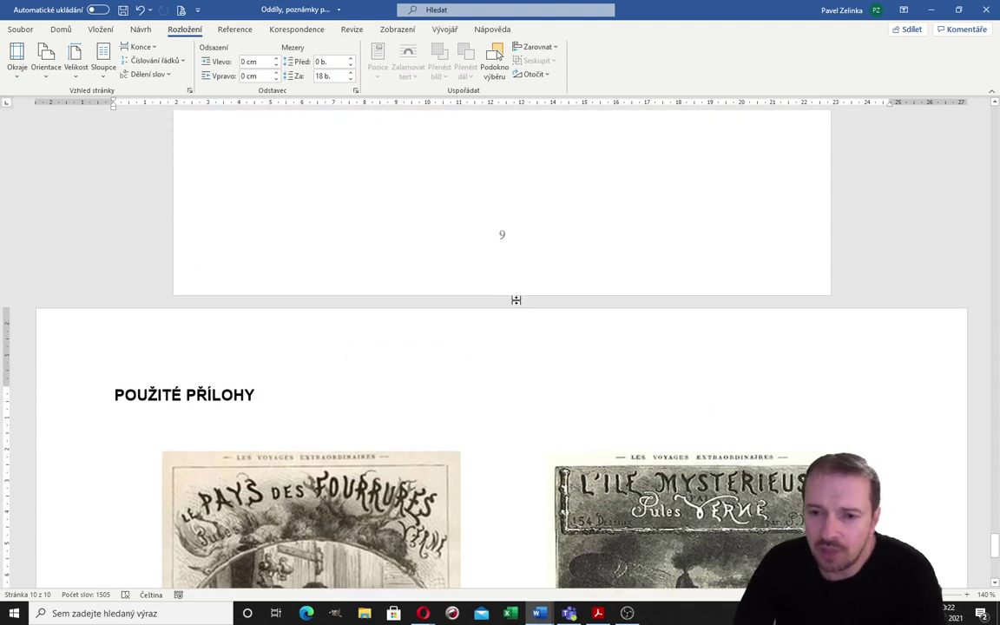
{"action": "scroll", "coordinate": [516, 300], "scroll_direction": "up", "scroll_amount": 3}
{"action": "scroll", "coordinate": [516, 301], "scroll_direction": "up", "scroll_amount": 1}
{"action": "scroll", "coordinate": [515, 302], "scroll_direction": "up", "scroll_amount": 2}
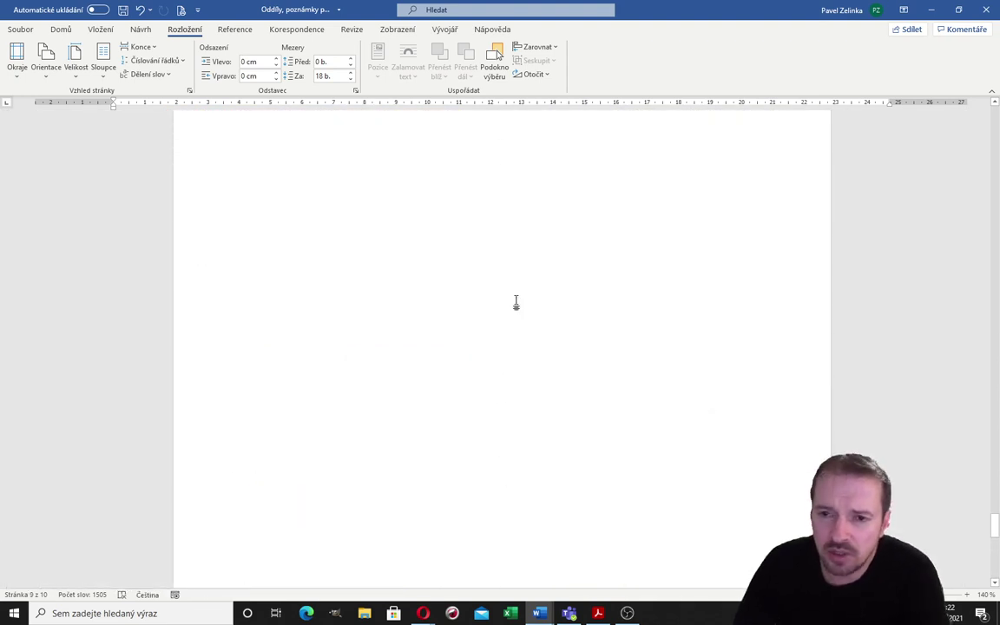
{"action": "scroll", "coordinate": [515, 302], "scroll_direction": "up", "scroll_amount": 3}
{"action": "scroll", "coordinate": [516, 303], "scroll_direction": "up", "scroll_amount": 2}
{"action": "scroll", "coordinate": [734, 322], "scroll_direction": "up", "scroll_amount": 1}
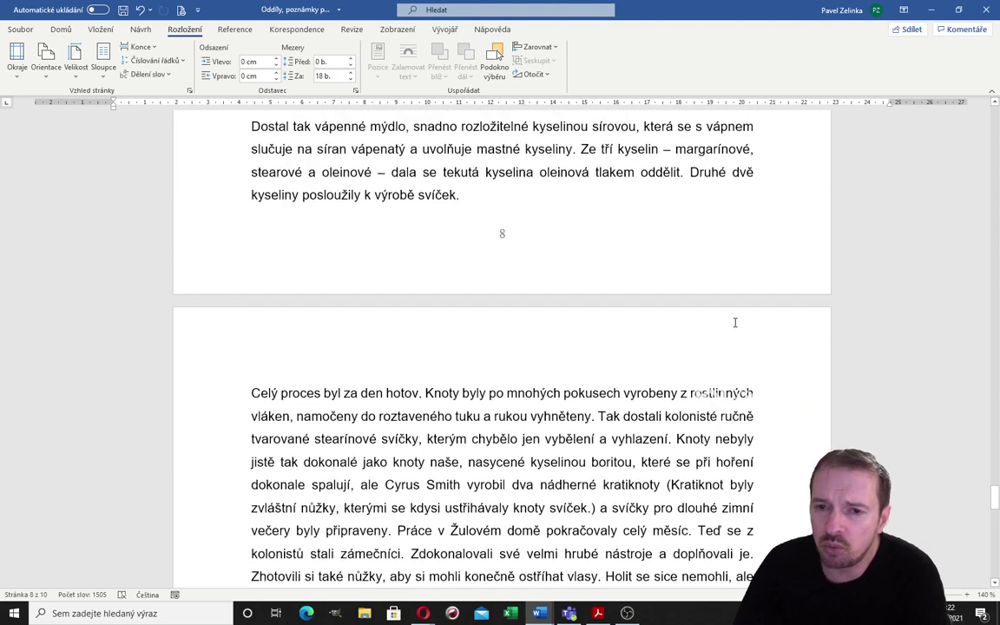
{"action": "scroll", "coordinate": [752, 319], "scroll_direction": "up", "scroll_amount": 1}
{"action": "scroll", "coordinate": [751, 323], "scroll_direction": "up", "scroll_amount": 3}
{"action": "scroll", "coordinate": [757, 319], "scroll_direction": "up", "scroll_amount": 1}
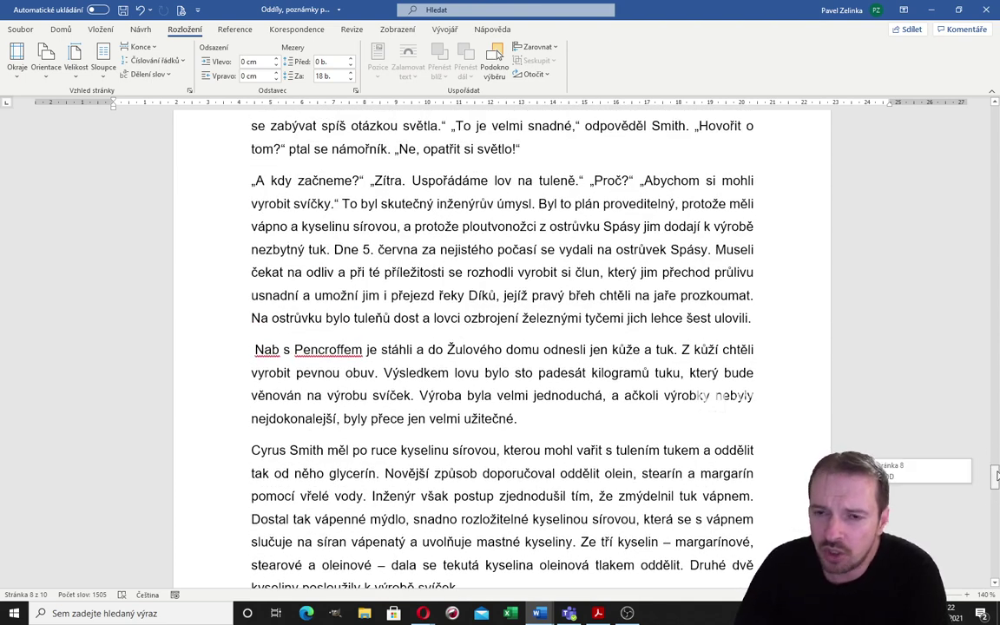
{"action": "mouse_move", "coordinate": [996, 473]}
{"action": "left_mouse_down"}
{"action": "mouse_move", "coordinate": [996, 243]}
{"action": "mouse_move", "coordinate": [991, 340]}
{"action": "left_mouse_up"}
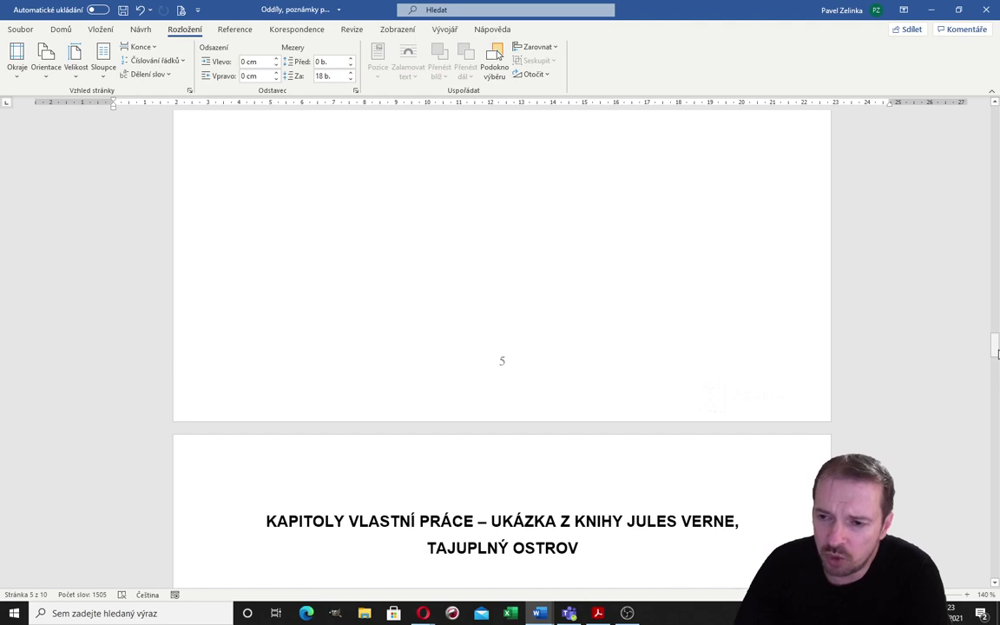
{"action": "left_click_drag", "start_coordinate": [997, 353], "coordinate": [995, 421]}
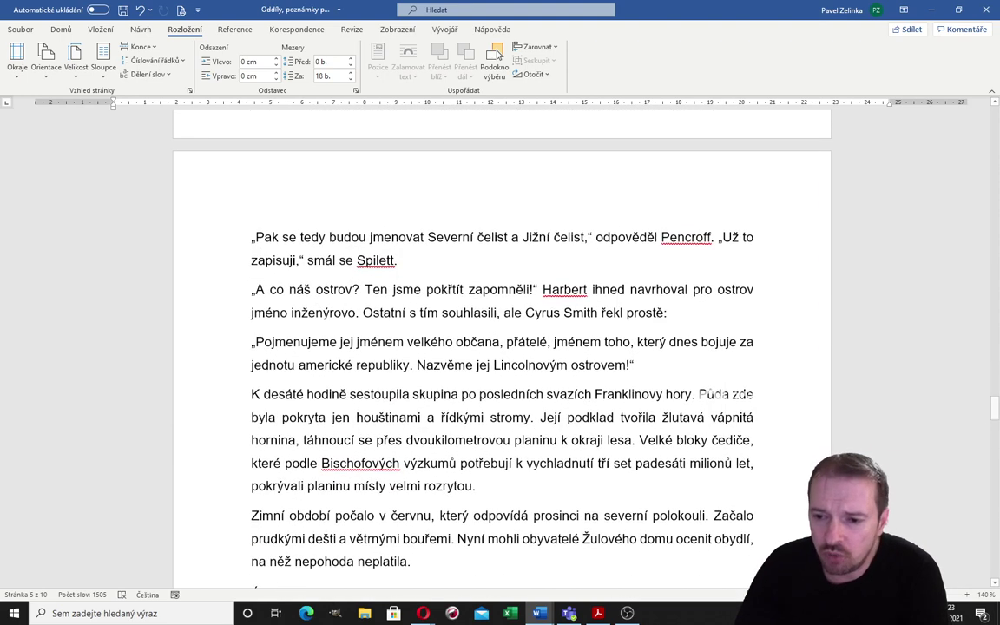
{"action": "scroll", "coordinate": [502, 347], "scroll_direction": "down", "scroll_amount": 3}
{"action": "scroll", "coordinate": [502, 348], "scroll_direction": "down", "scroll_amount": 2}
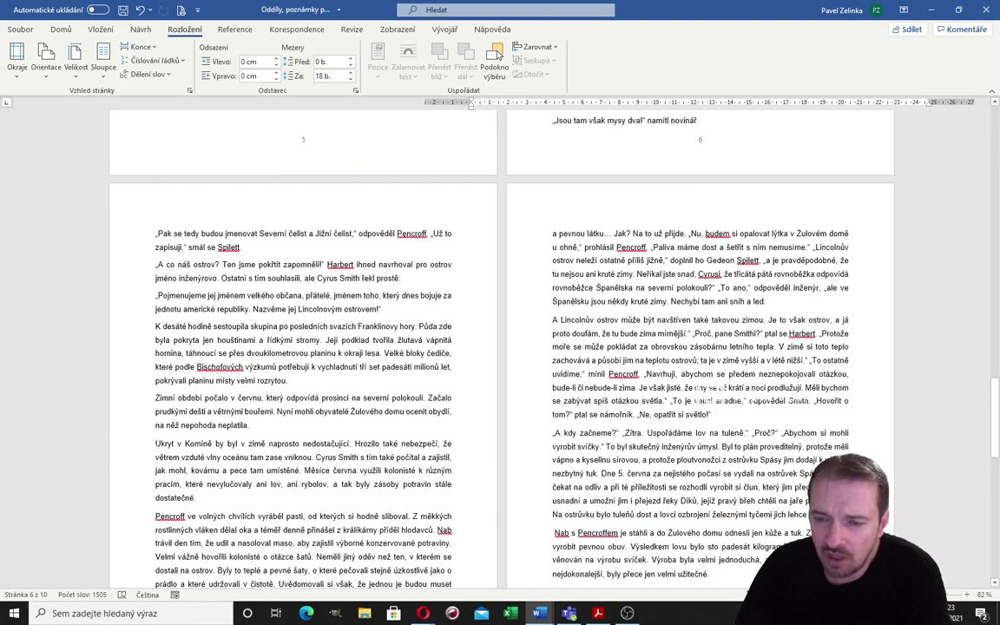
{"action": "scroll", "coordinate": [931, 442], "scroll_direction": "down", "scroll_amount": 1}
{"action": "scroll", "coordinate": [931, 442], "scroll_direction": "up", "scroll_amount": 4}
{"action": "scroll", "coordinate": [930, 442], "scroll_direction": "up", "scroll_amount": 3}
{"action": "scroll", "coordinate": [930, 442], "scroll_direction": "up", "scroll_amount": 3}
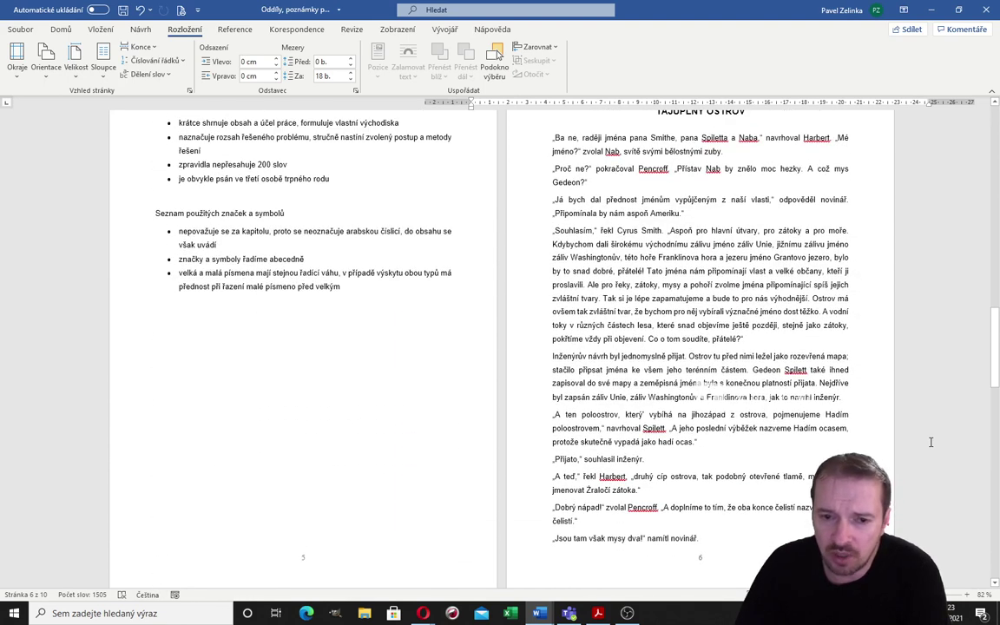
{"action": "scroll", "coordinate": [931, 442], "scroll_direction": "up", "scroll_amount": 2}
{"action": "scroll", "coordinate": [931, 442], "scroll_direction": "up", "scroll_amount": 3}
{"action": "scroll", "coordinate": [930, 442], "scroll_direction": "up", "scroll_amount": 2}
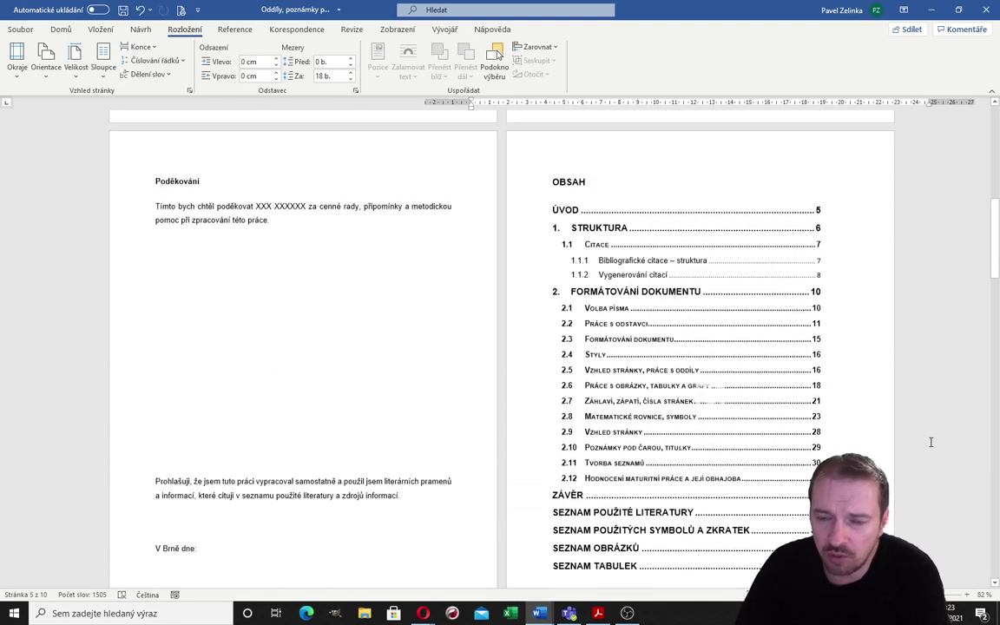
{"action": "scroll", "coordinate": [931, 441], "scroll_direction": "up", "scroll_amount": 3}
{"action": "scroll", "coordinate": [930, 442], "scroll_direction": "up", "scroll_amount": 3}
{"action": "scroll", "coordinate": [931, 442], "scroll_direction": "up", "scroll_amount": 3}
{"action": "scroll", "coordinate": [931, 442], "scroll_direction": "up", "scroll_amount": 1}
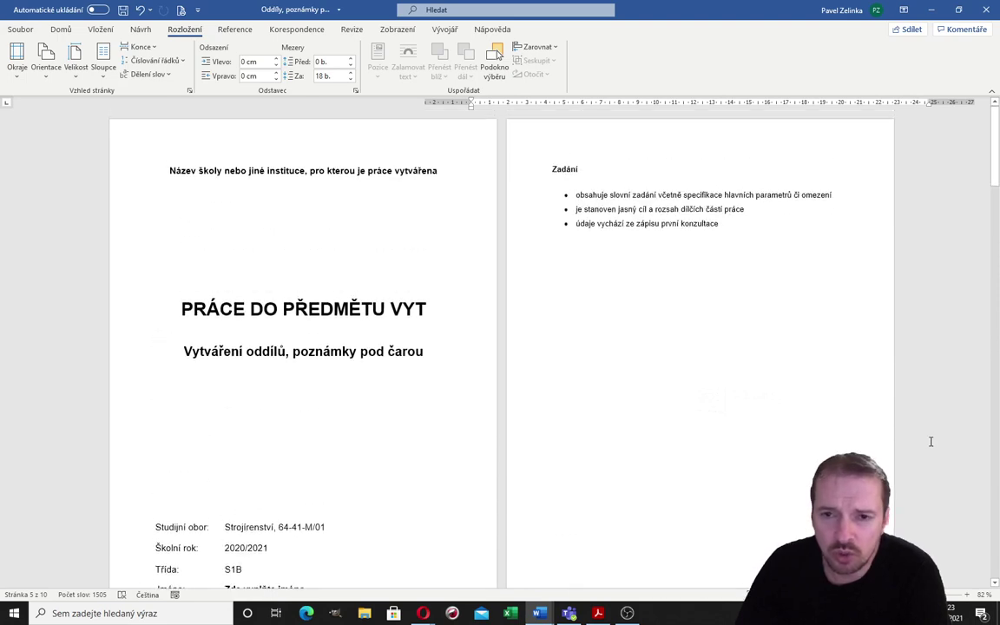
{"action": "scroll", "coordinate": [931, 441], "scroll_direction": "down", "scroll_amount": 3}
{"action": "scroll", "coordinate": [931, 442], "scroll_direction": "down", "scroll_amount": 2}
{"action": "scroll", "coordinate": [930, 442], "scroll_direction": "down", "scroll_amount": 5}
{"action": "scroll", "coordinate": [930, 442], "scroll_direction": "down", "scroll_amount": 4}
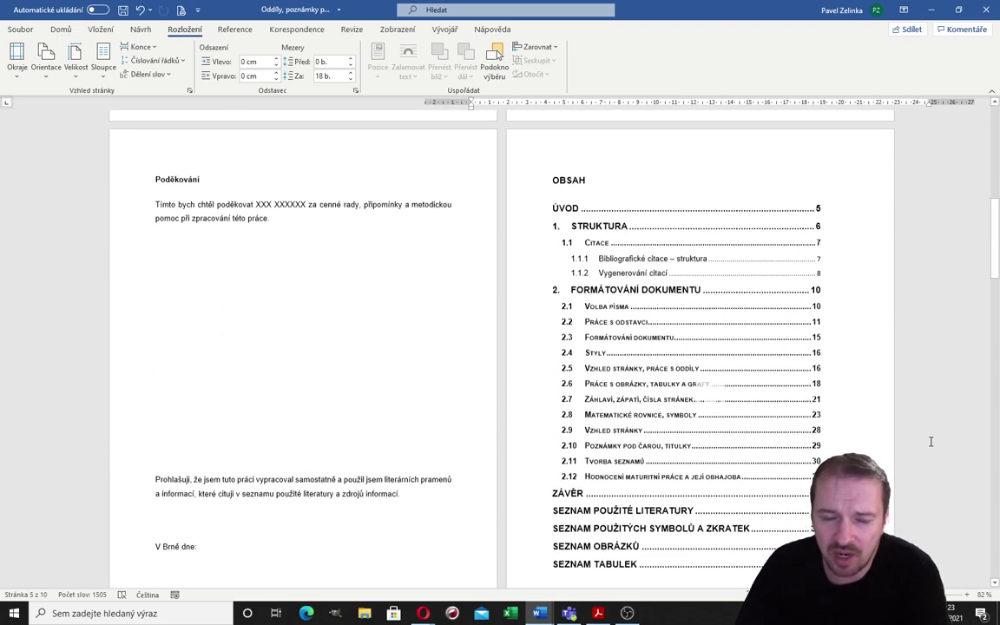
{"action": "scroll", "coordinate": [931, 442], "scroll_direction": "down", "scroll_amount": 2}
{"action": "scroll", "coordinate": [930, 441], "scroll_direction": "down", "scroll_amount": 1}
{"action": "scroll", "coordinate": [931, 442], "scroll_direction": "down", "scroll_amount": 1}
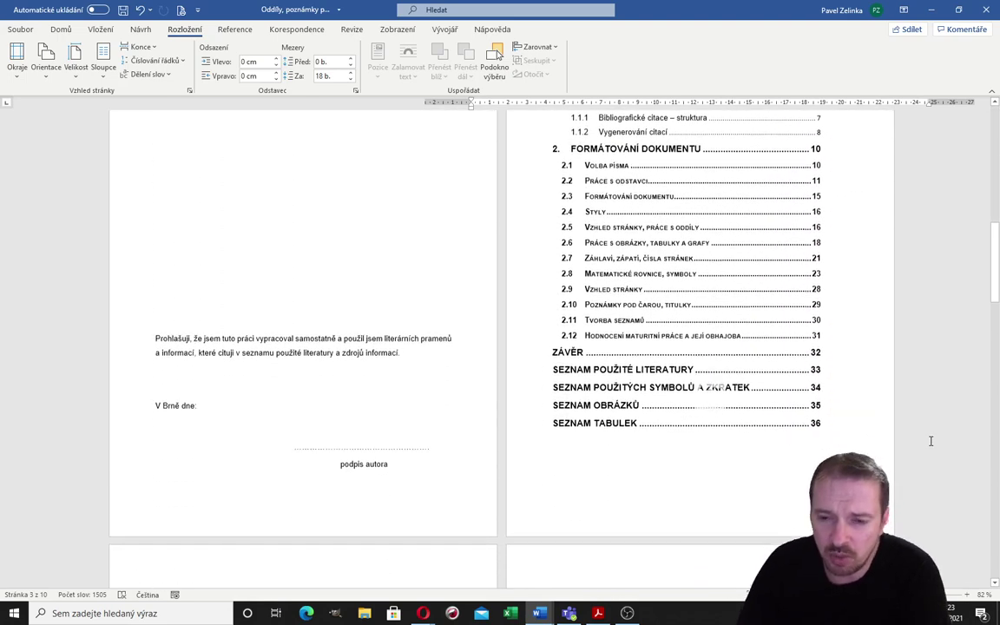
{"action": "scroll", "coordinate": [931, 443], "scroll_direction": "down", "scroll_amount": 1}
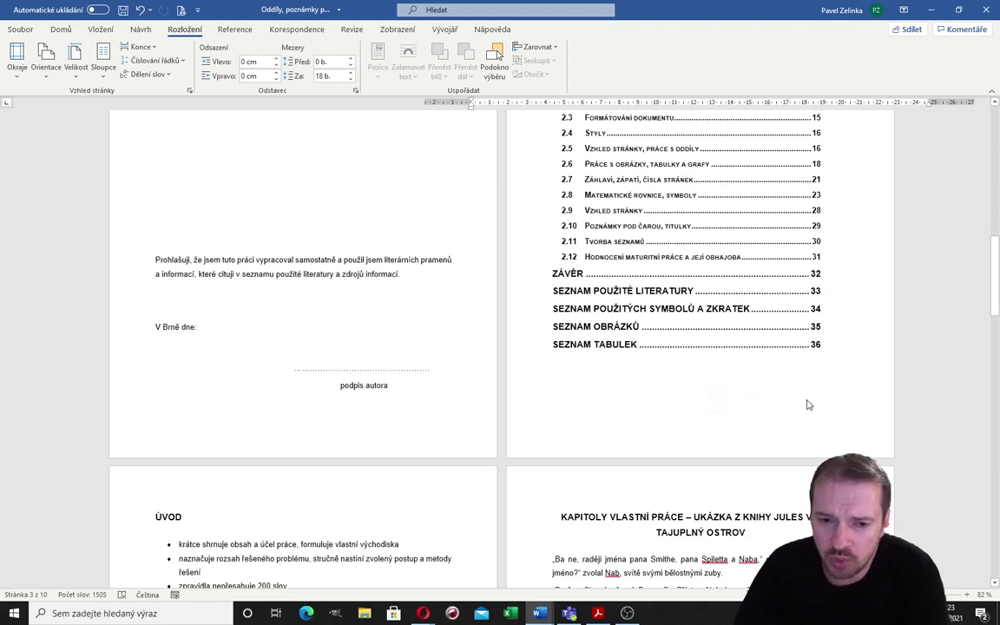
{"action": "scroll", "coordinate": [807, 404], "scroll_direction": "down", "scroll_amount": 4}
{"action": "scroll", "coordinate": [807, 405], "scroll_direction": "down", "scroll_amount": 2}
{"action": "scroll", "coordinate": [304, 357], "scroll_direction": "down", "scroll_amount": 2}
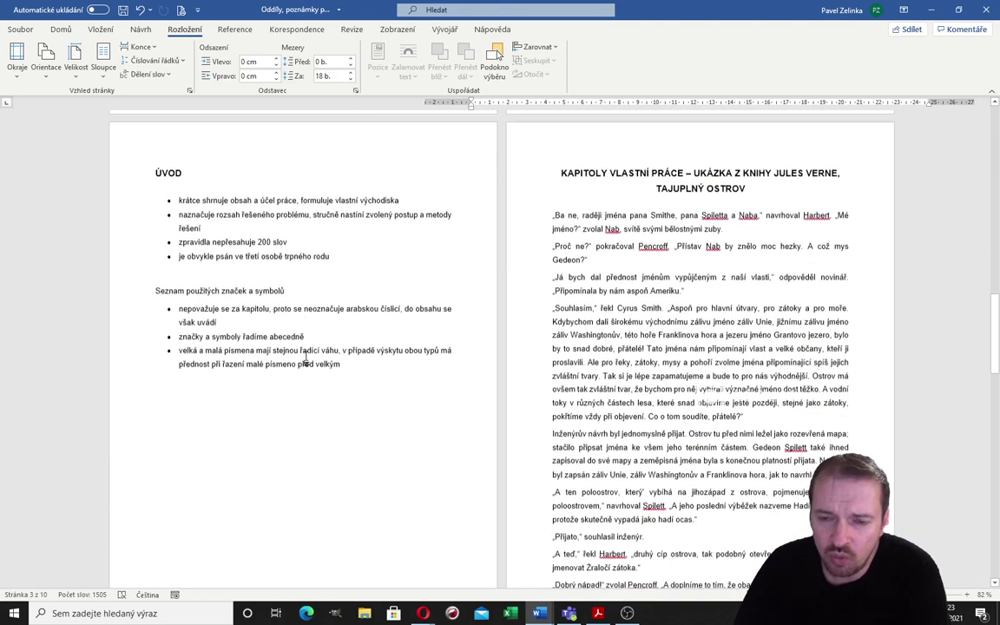
{"action": "scroll", "coordinate": [306, 357], "scroll_direction": "down", "scroll_amount": 2}
{"action": "scroll", "coordinate": [329, 506], "scroll_direction": "down", "scroll_amount": 1}
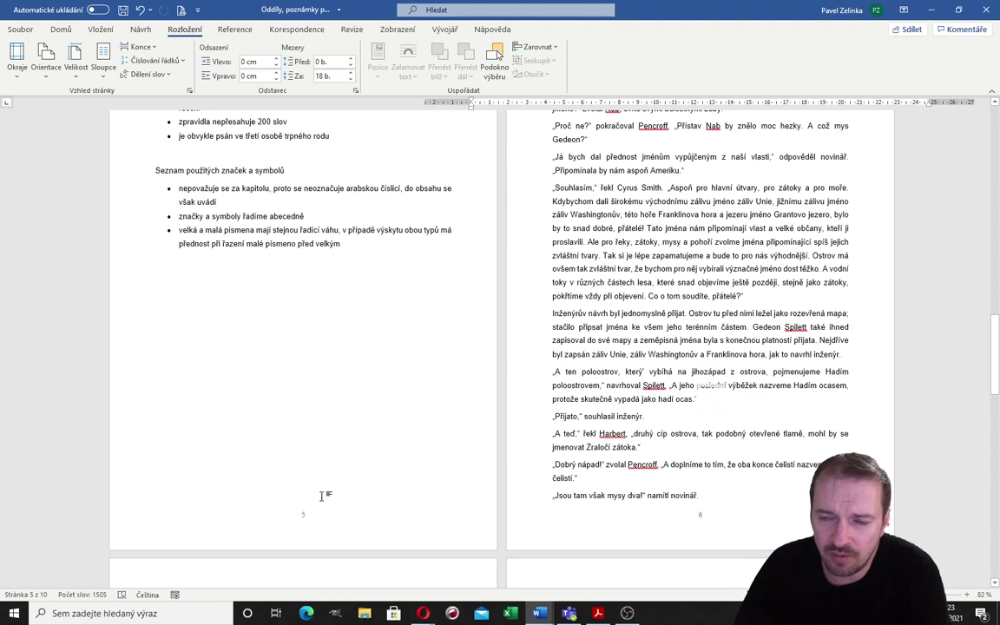
{"action": "scroll", "coordinate": [325, 486], "scroll_direction": "up", "scroll_amount": 5}
{"action": "scroll", "coordinate": [521, 196], "scroll_direction": "up", "scroll_amount": 3}
{"action": "scroll", "coordinate": [547, 252], "scroll_direction": "down", "scroll_amount": 3}
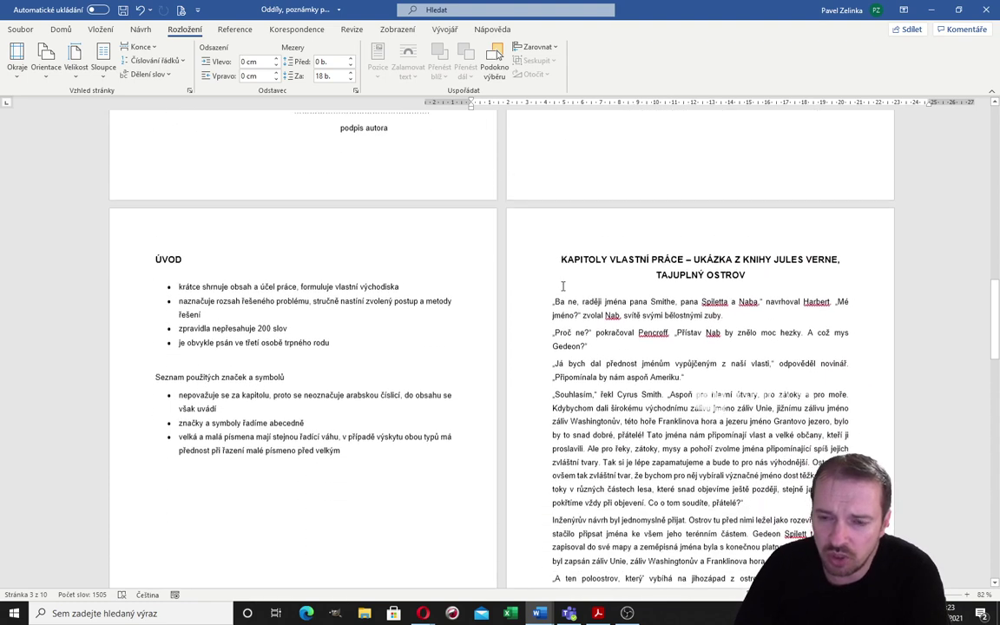
{"action": "scroll", "coordinate": [573, 269], "scroll_direction": "down", "scroll_amount": 1}
{"action": "scroll", "coordinate": [625, 199], "scroll_direction": "down", "scroll_amount": 3}
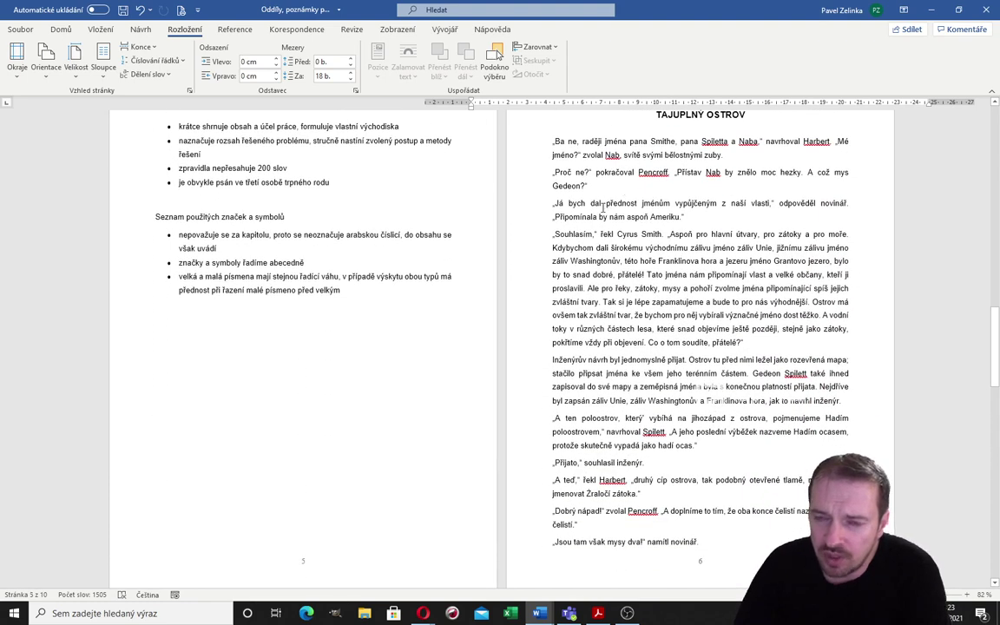
{"action": "scroll", "coordinate": [602, 207], "scroll_direction": "up", "scroll_amount": 2}
{"action": "scroll", "coordinate": [599, 234], "scroll_direction": "down", "scroll_amount": 7}
{"action": "scroll", "coordinate": [595, 260], "scroll_direction": "down", "scroll_amount": 4}
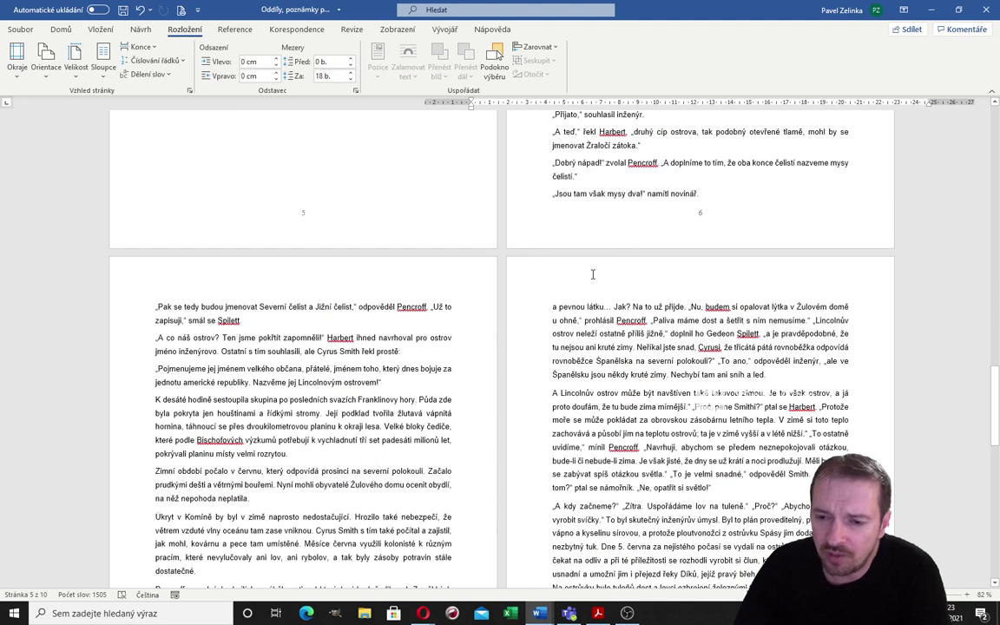
{"action": "scroll", "coordinate": [593, 274], "scroll_direction": "down", "scroll_amount": 7}
{"action": "scroll", "coordinate": [590, 280], "scroll_direction": "down", "scroll_amount": 4}
{"action": "scroll", "coordinate": [587, 287], "scroll_direction": "down", "scroll_amount": 2}
{"action": "scroll", "coordinate": [583, 294], "scroll_direction": "down", "scroll_amount": 1}
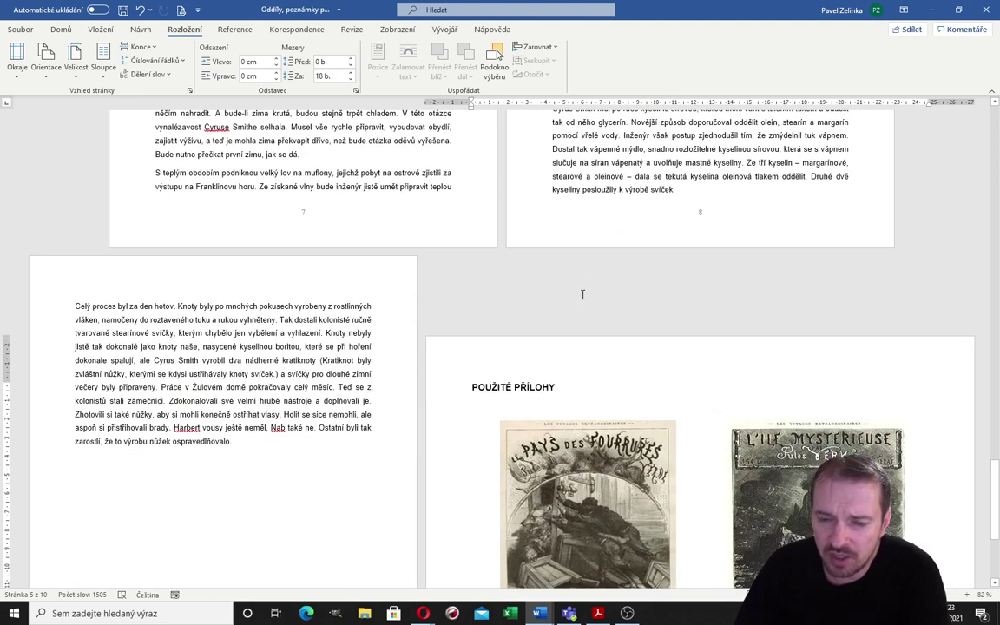
{"action": "scroll", "coordinate": [442, 349], "scroll_direction": "down", "scroll_amount": 4}
{"action": "scroll", "coordinate": [479, 323], "scroll_direction": "down", "scroll_amount": 2}
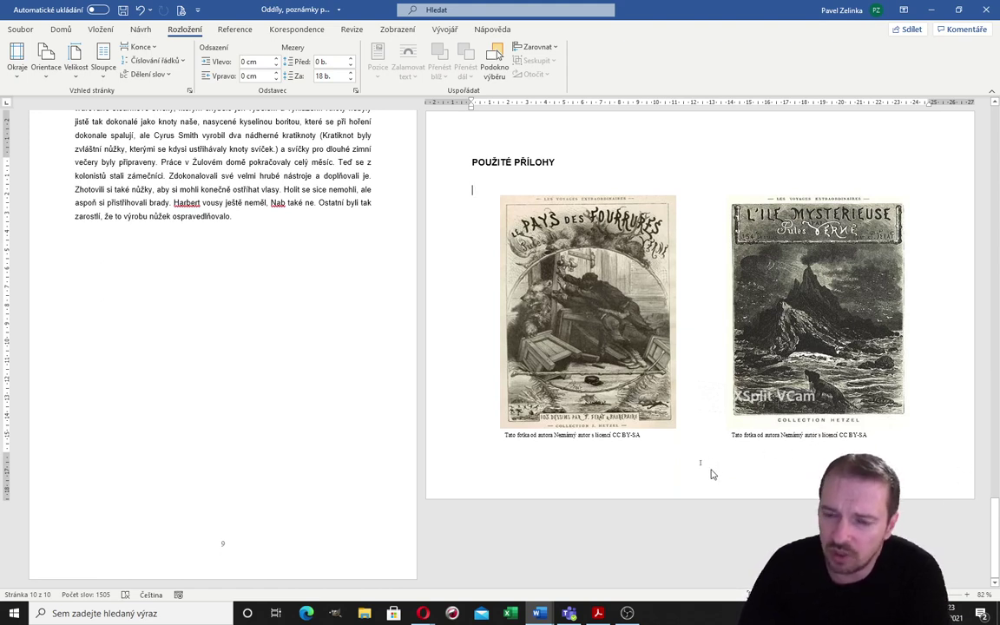
{"action": "scroll", "coordinate": [571, 257], "scroll_direction": "up", "scroll_amount": 2}
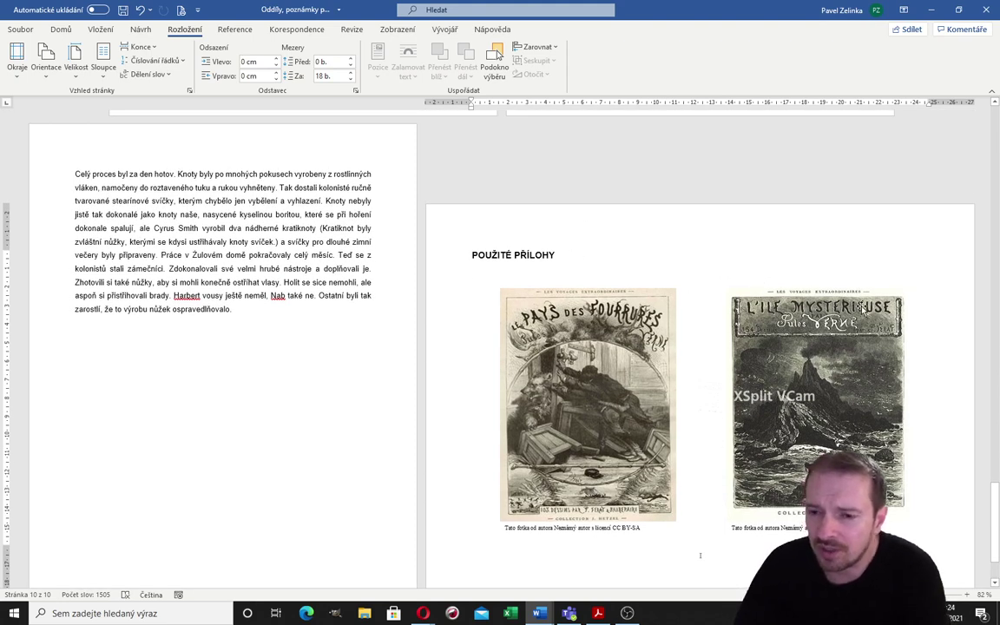
{"action": "scroll", "coordinate": [822, 285], "scroll_direction": "down", "scroll_amount": 2}
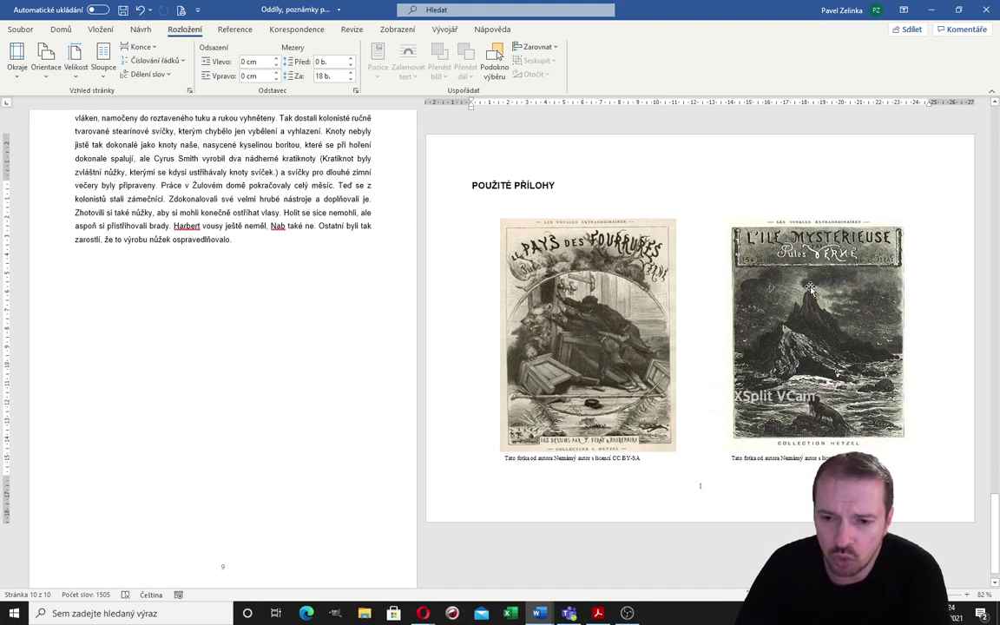